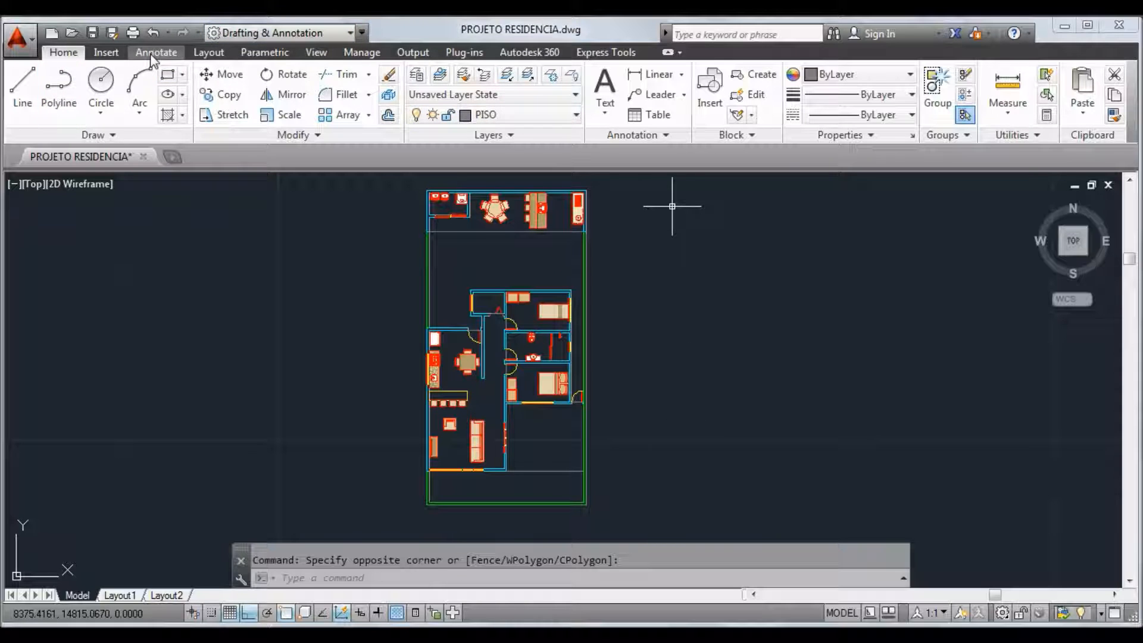
Create a new text style named TEXTO CHAMADAS based on the Annotative style.
{"action": "left_click", "coordinate": [154, 53]}
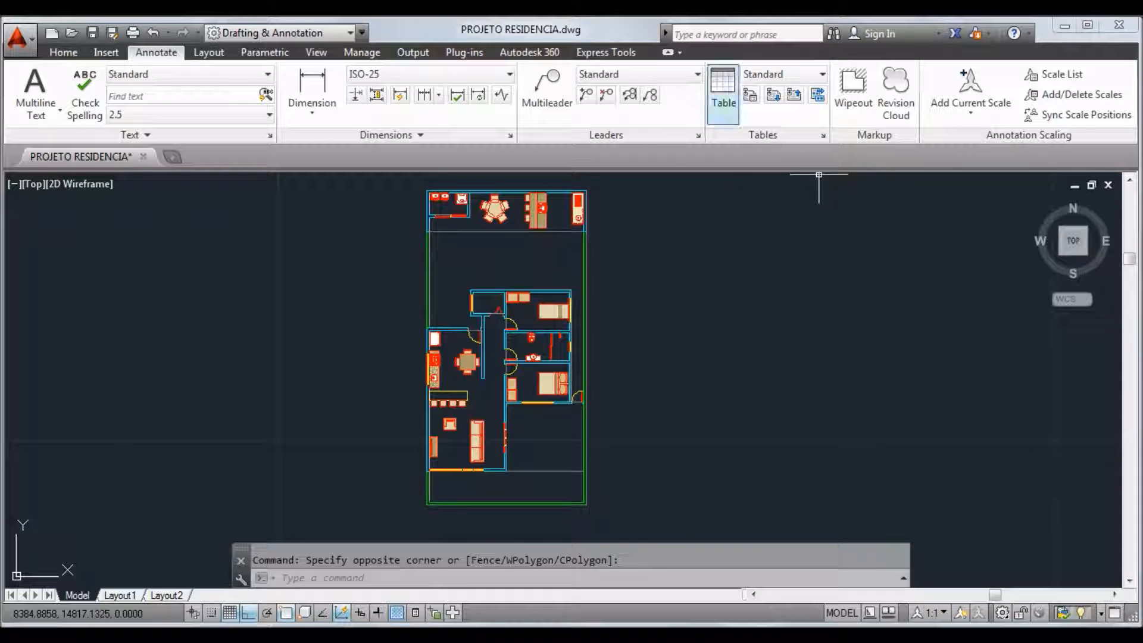
{"action": "left_click", "coordinate": [270, 137]}
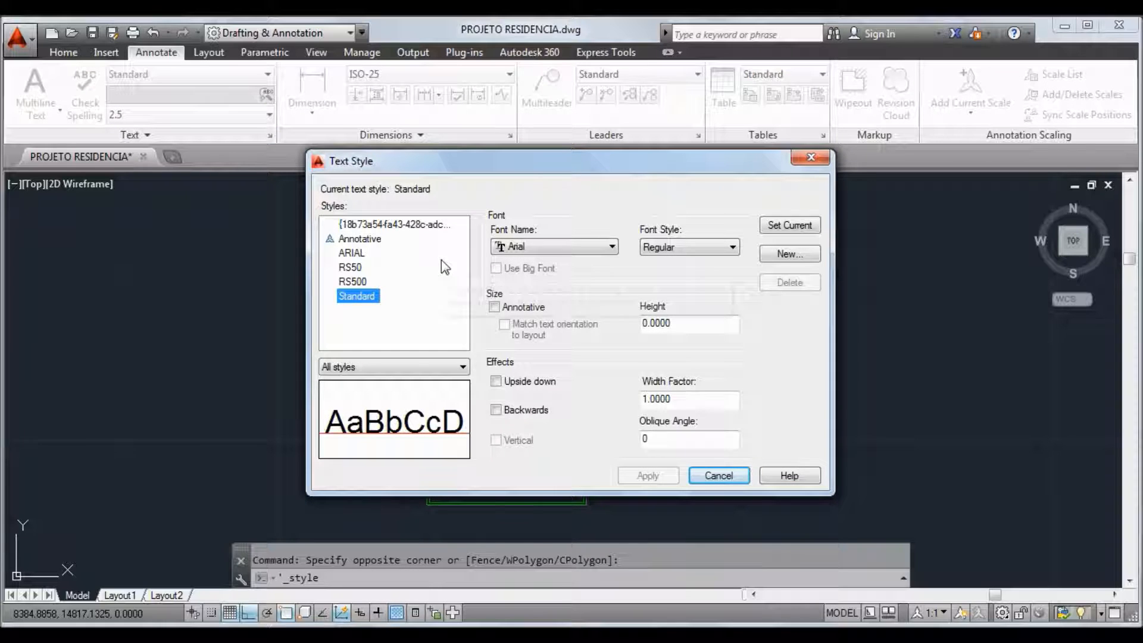
{"action": "left_click", "coordinate": [360, 239]}
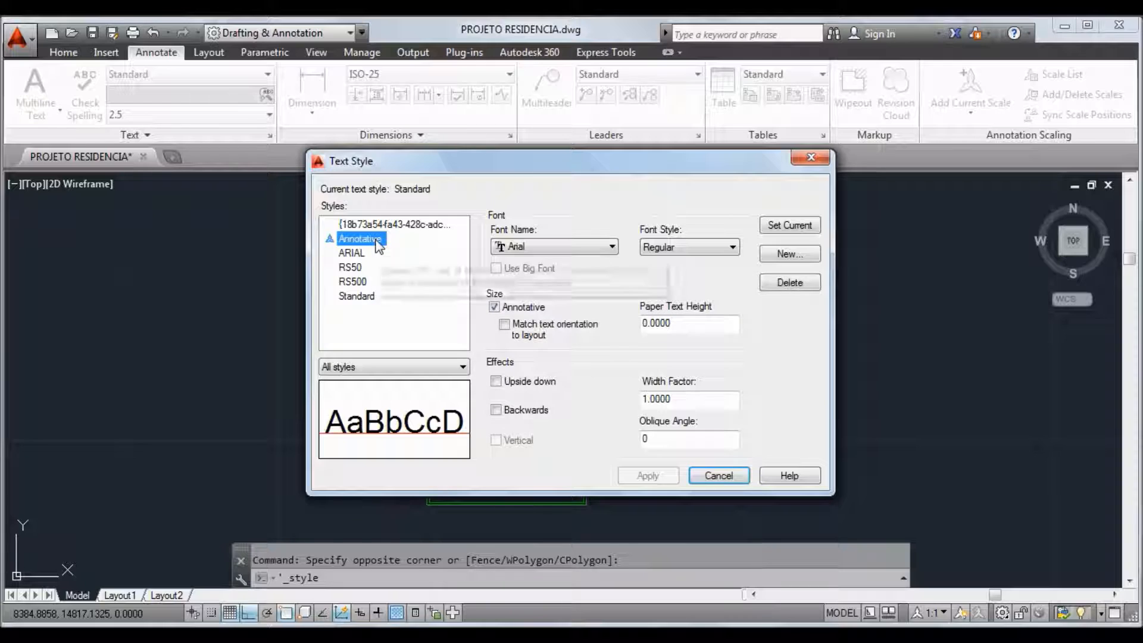
{"action": "left_click", "coordinate": [790, 253]}
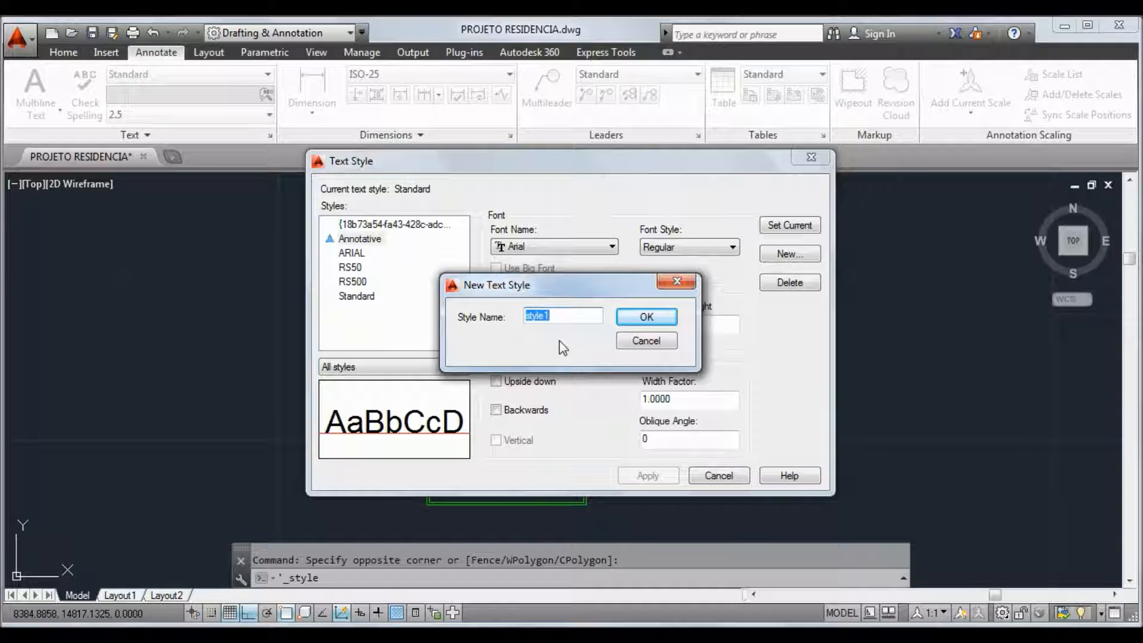
{"action": "type", "text": "TEXT"}
{"action": "type", "text": "O CHAMADAS"}
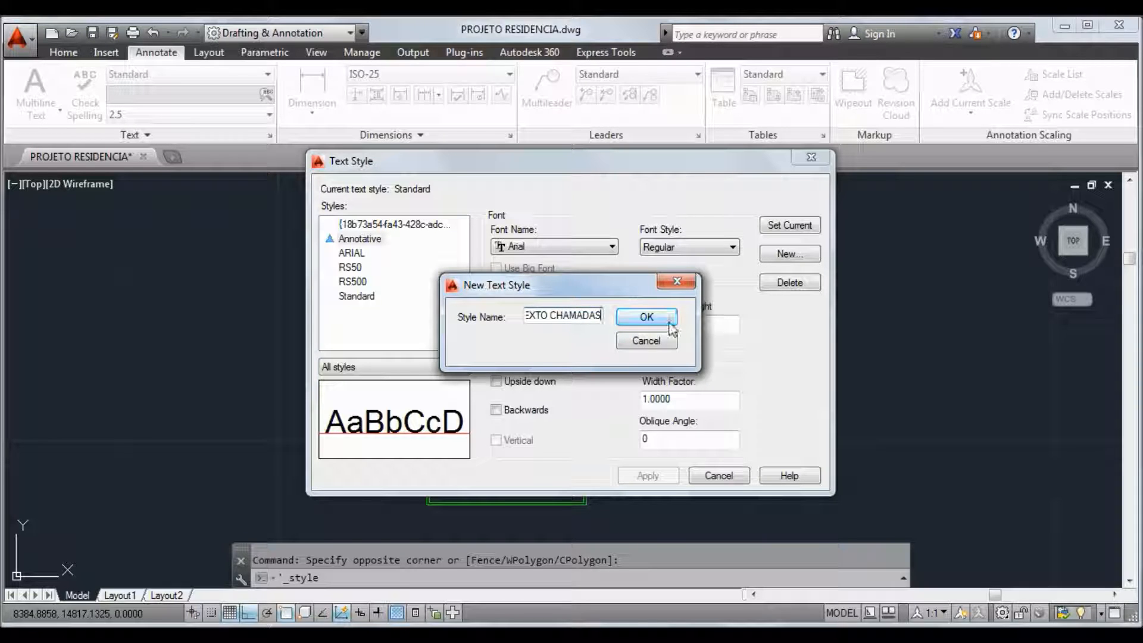
{"action": "left_click", "coordinate": [646, 317]}
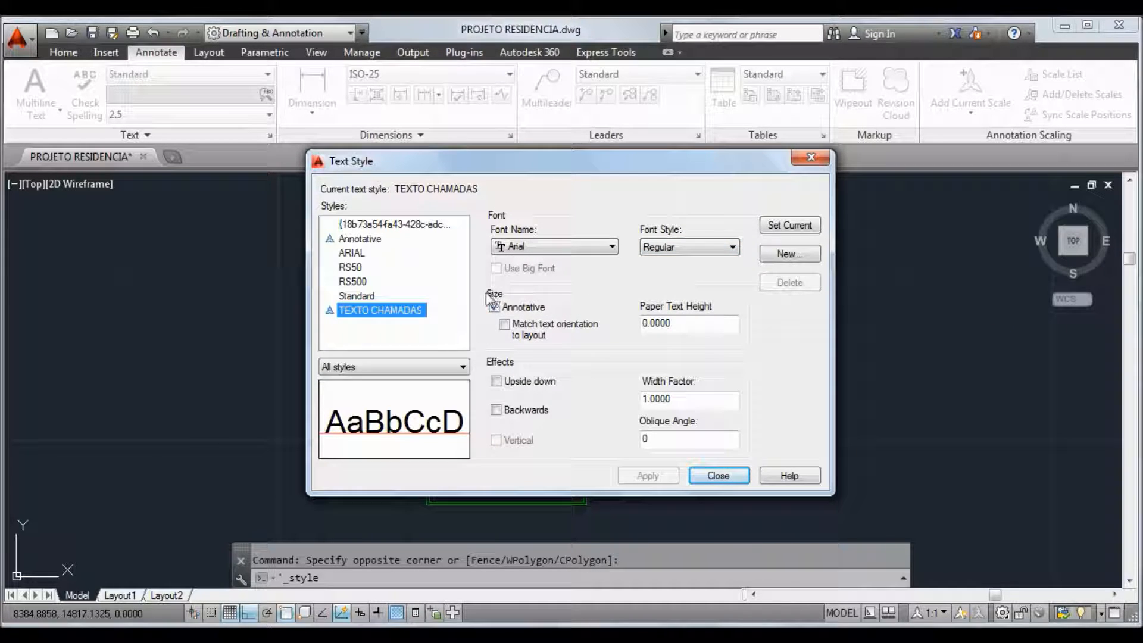
Set the TEXTO CHAMADAS style's paper text height to 0.15 and make it the current text style.
{"action": "double_click", "coordinate": [699, 328]}
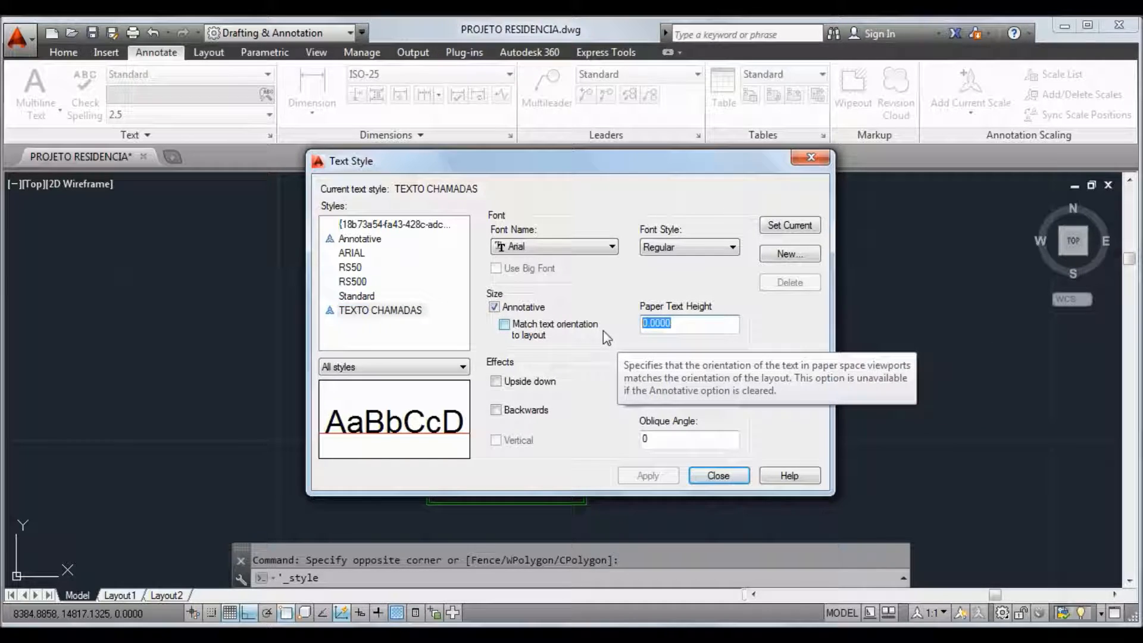
{"action": "type", "text": "0.15"}
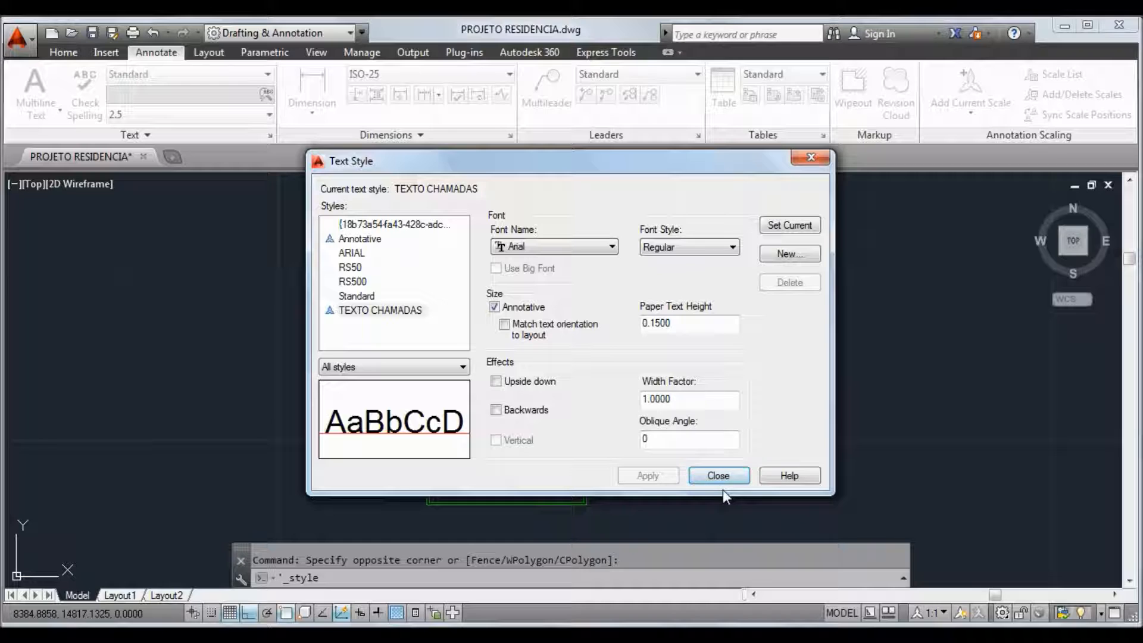
{"action": "left_click", "coordinate": [799, 226]}
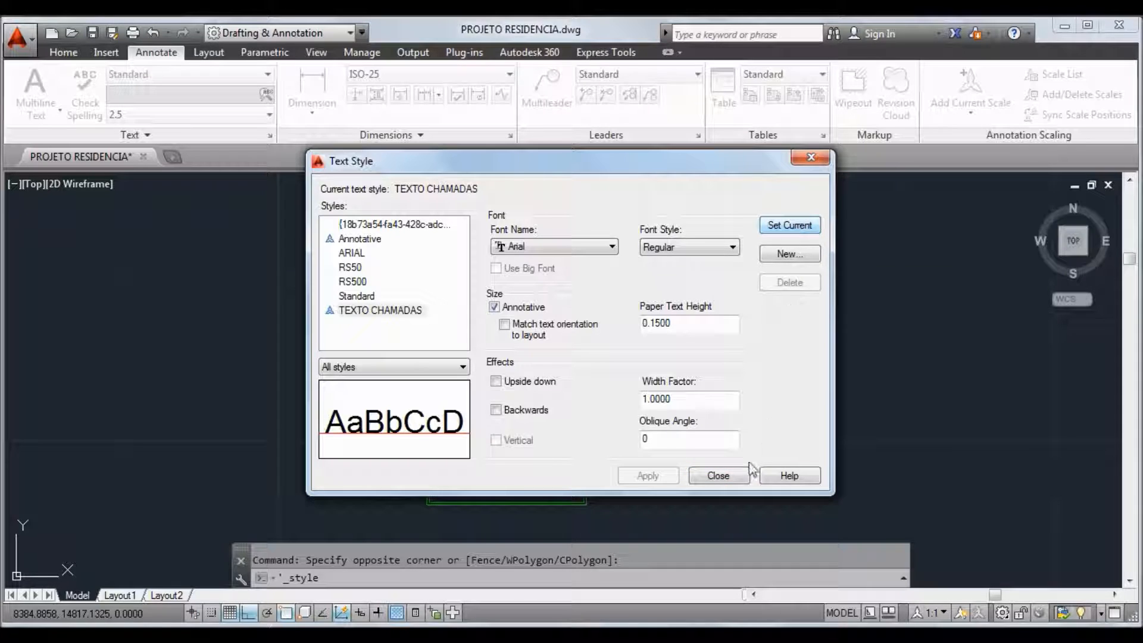
{"action": "left_click", "coordinate": [733, 475]}
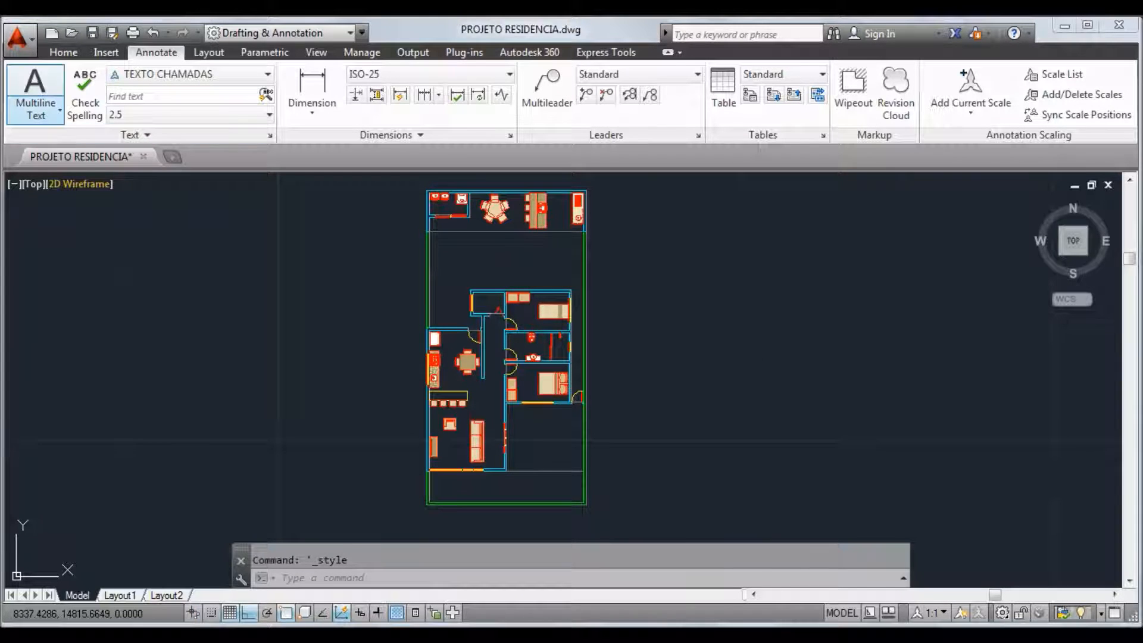
Add the multiline text label ÁREA DE SERVIÇO in the laundry room, below the washing machines.
{"action": "left_click", "coordinate": [37, 79]}
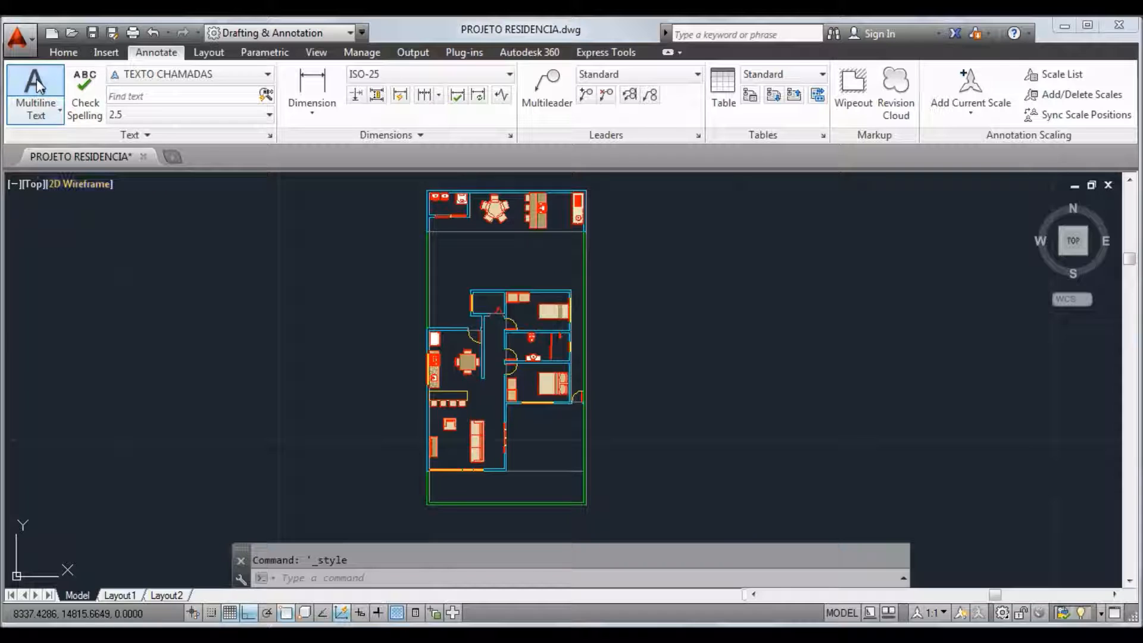
{"action": "scroll", "coordinate": [470, 226], "scroll_direction": "up", "scroll_amount": 8}
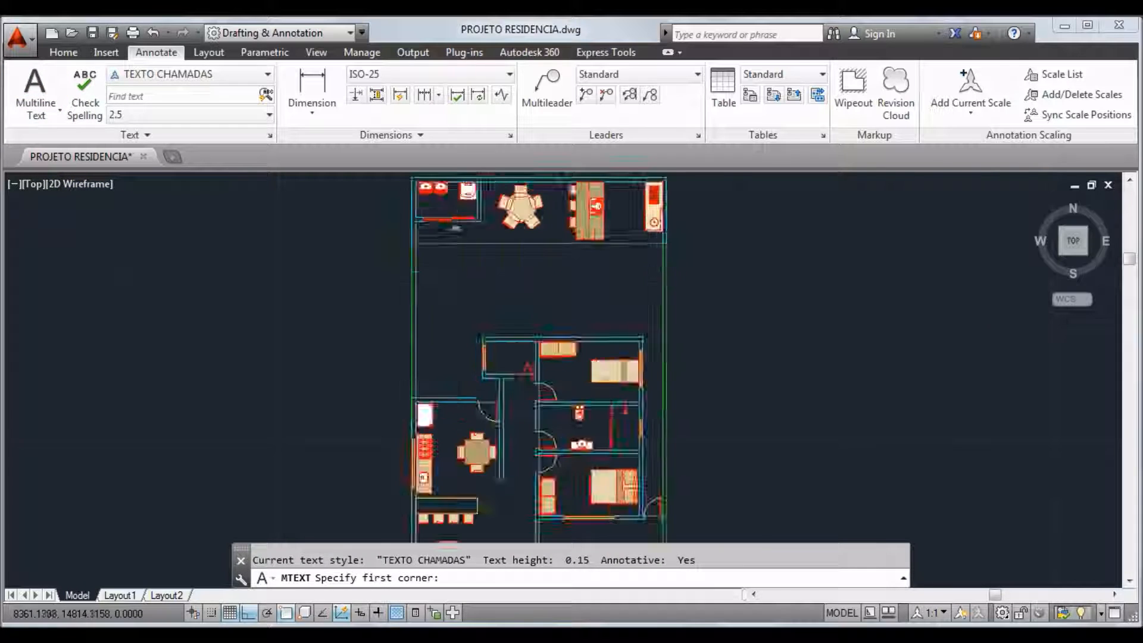
{"action": "scroll", "coordinate": [497, 223], "scroll_direction": "down", "scroll_amount": 5}
{"action": "scroll", "coordinate": [431, 278], "scroll_direction": "up", "scroll_amount": 5}
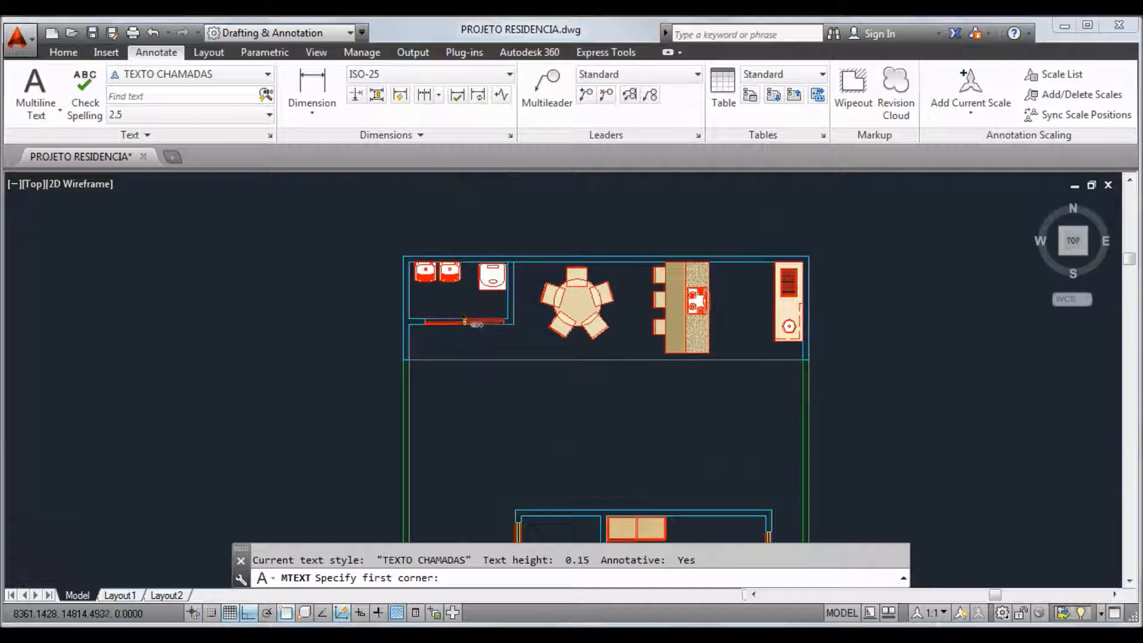
{"action": "left_click", "coordinate": [357, 269]}
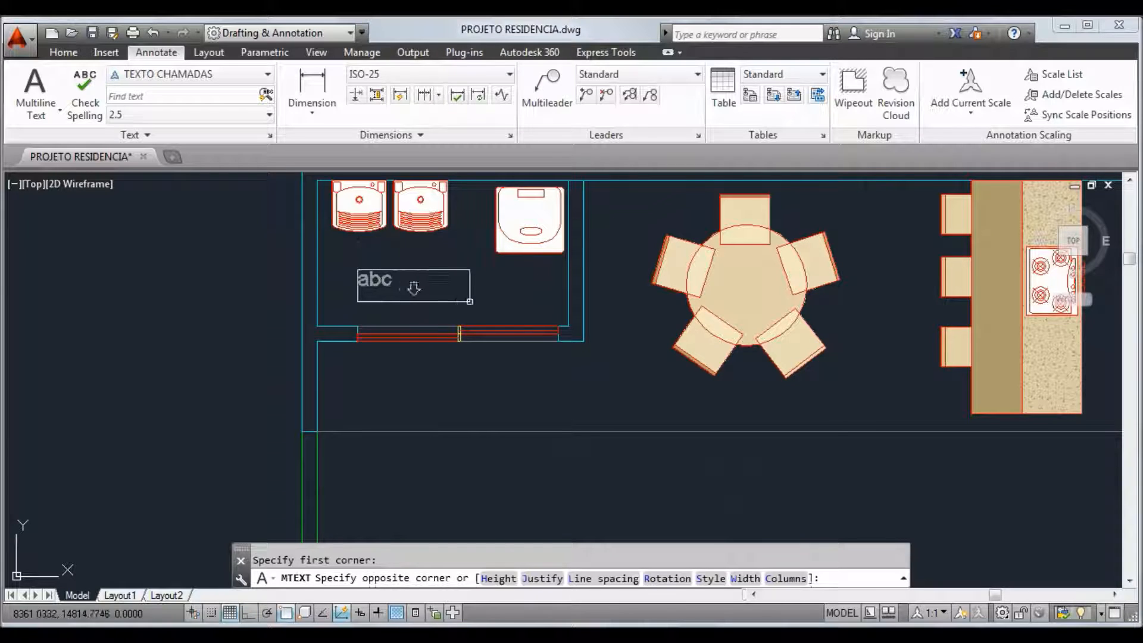
{"action": "left_click", "coordinate": [503, 302]}
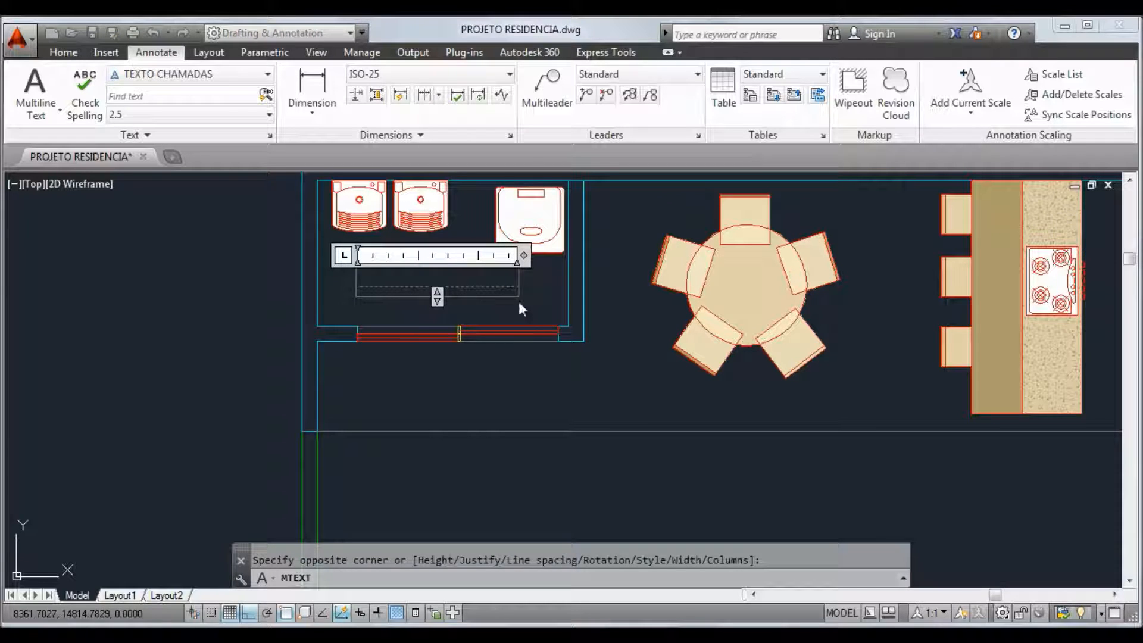
{"action": "type", "text": "ÁREA D"}
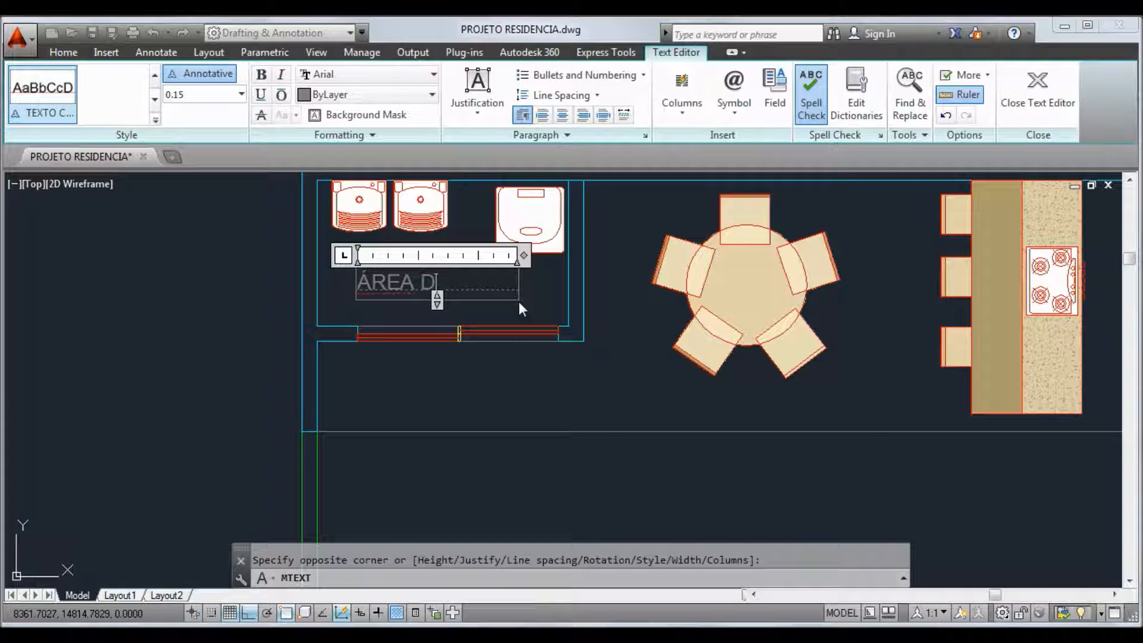
{"action": "type", "text": "E SERVIÇO"}
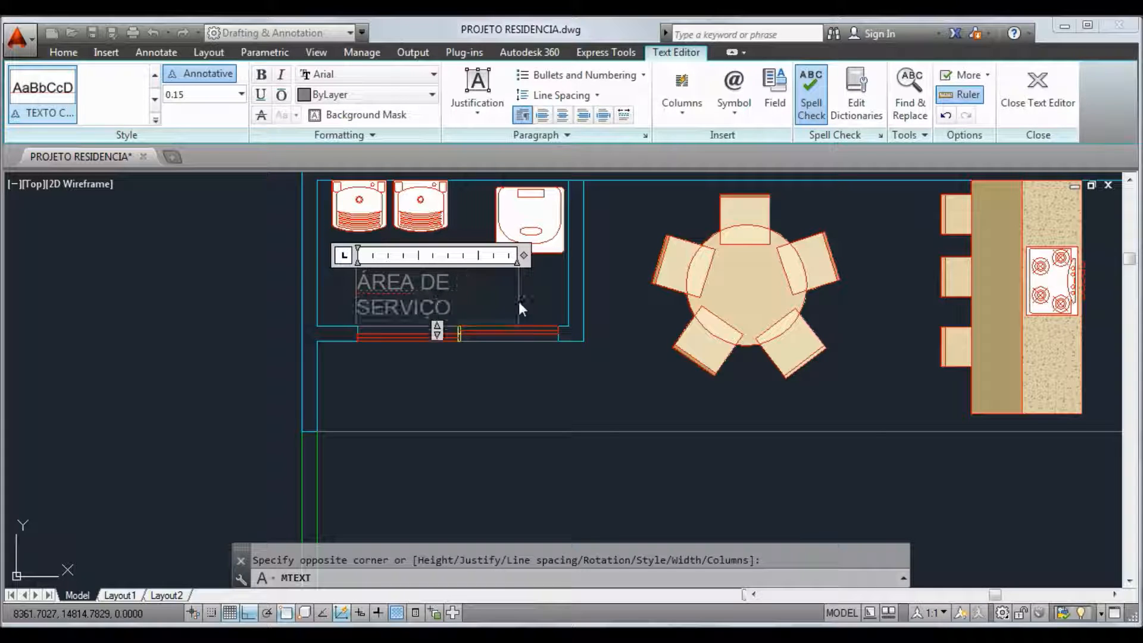
Widen the ÁREA DE SERVIÇO text box so the label fits on one line, and finish editing.
{"action": "left_click_drag", "start_coordinate": [523, 254], "coordinate": [575, 253]}
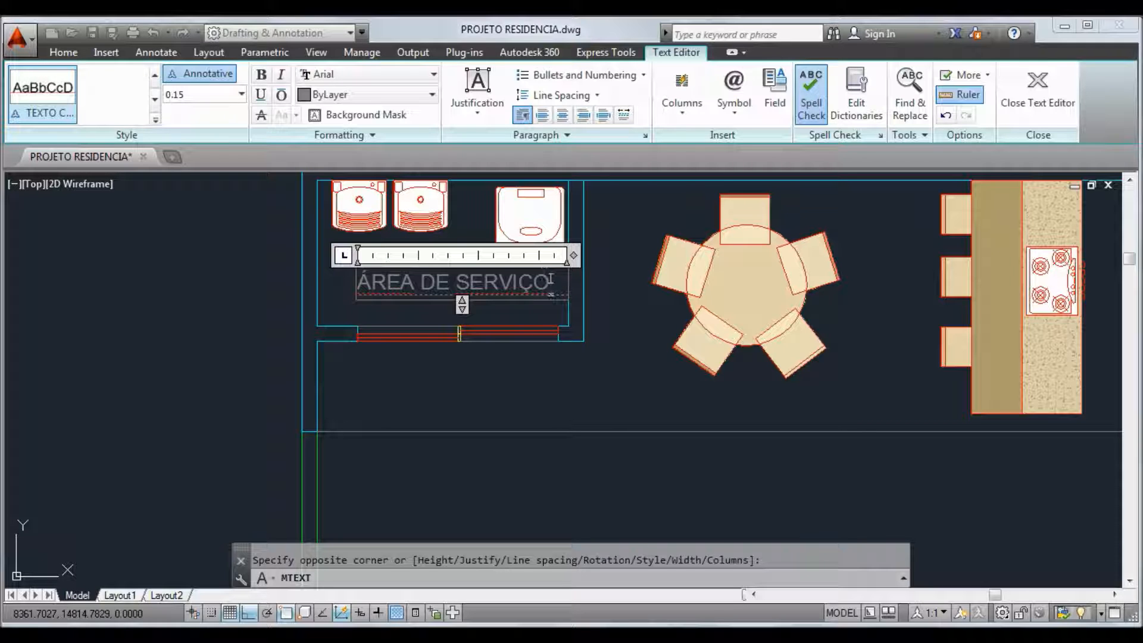
{"action": "left_click", "coordinate": [571, 405]}
{"action": "left_click", "coordinate": [506, 279]}
{"action": "double_click", "coordinate": [484, 288]}
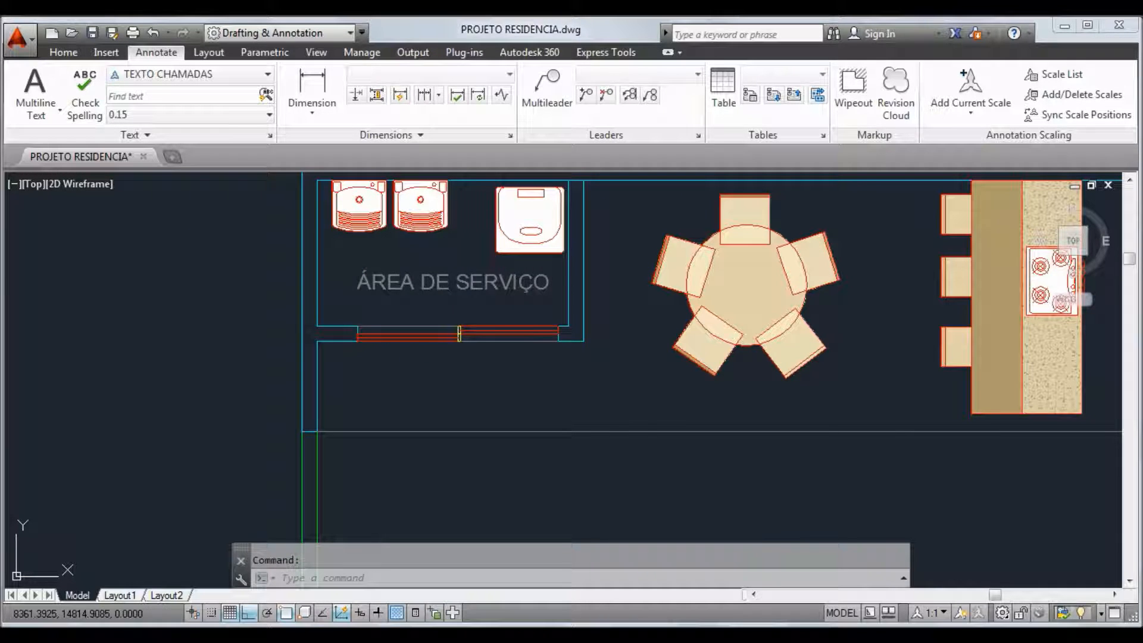
Add the multiline text label VARANDA GOURMET below the round table, widening its box so it fits on one line.
{"action": "scroll", "coordinate": [484, 291], "scroll_direction": "down", "scroll_amount": 2}
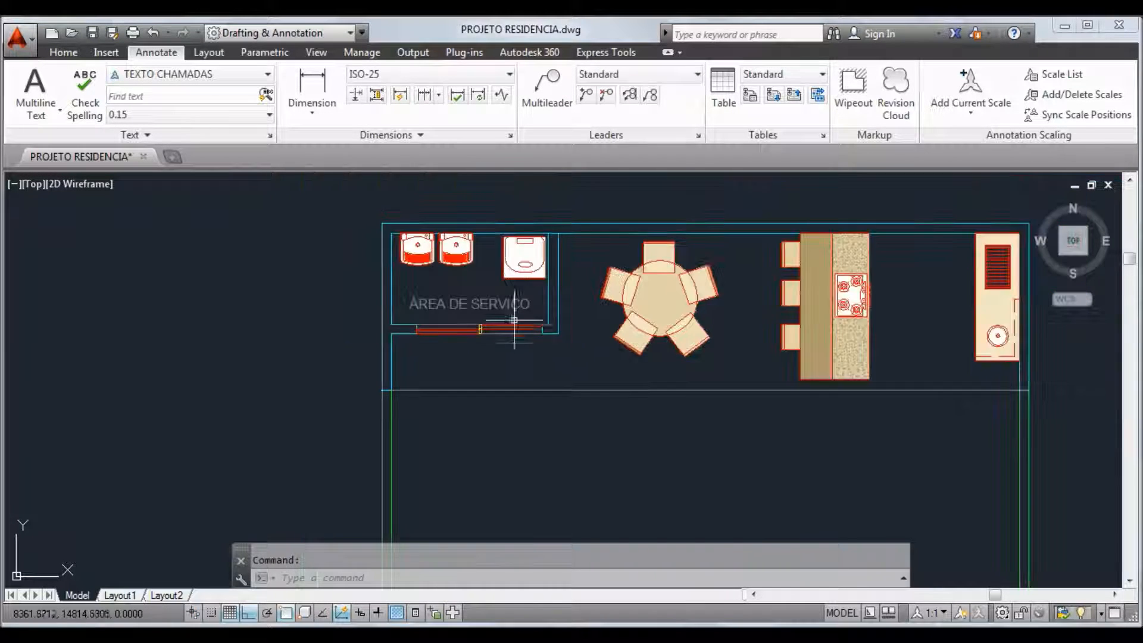
{"action": "middle_click_drag", "start_coordinate": [551, 333], "coordinate": [400, 329]}
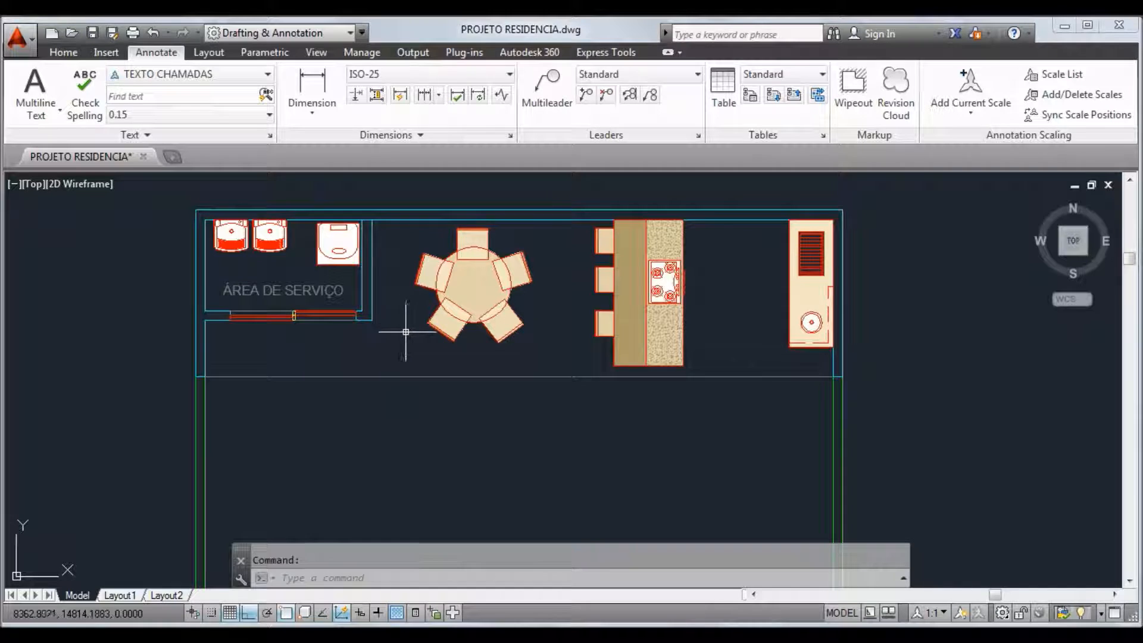
{"action": "key", "text": "Return"}
{"action": "scroll", "coordinate": [515, 357], "scroll_direction": "up", "scroll_amount": 2}
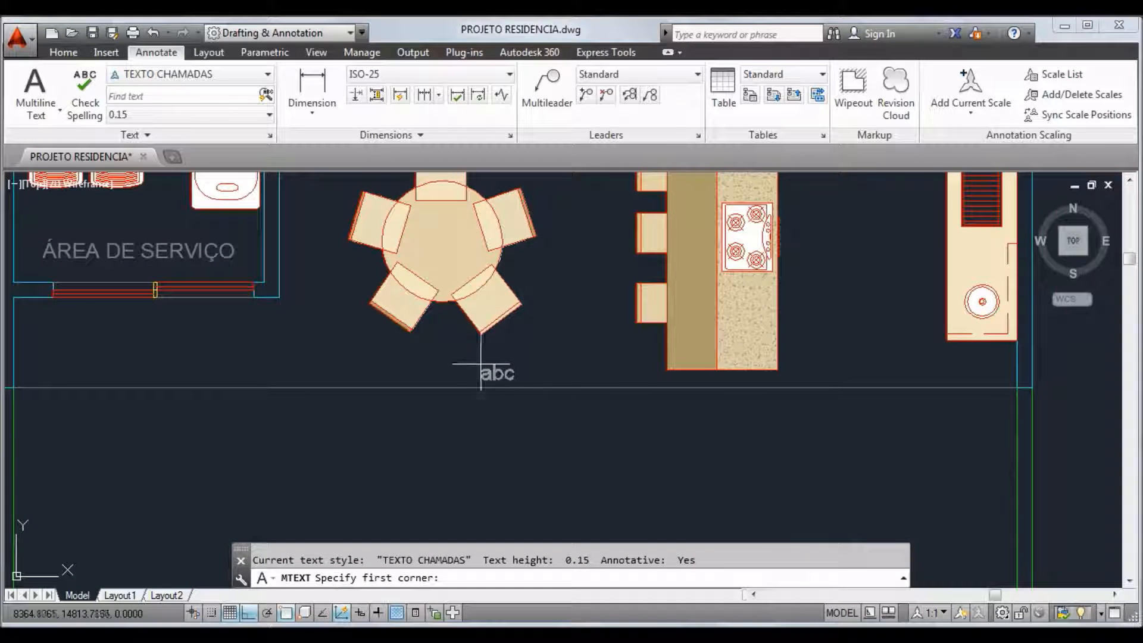
{"action": "left_click", "coordinate": [409, 351]}
{"action": "left_click", "coordinate": [582, 376]}
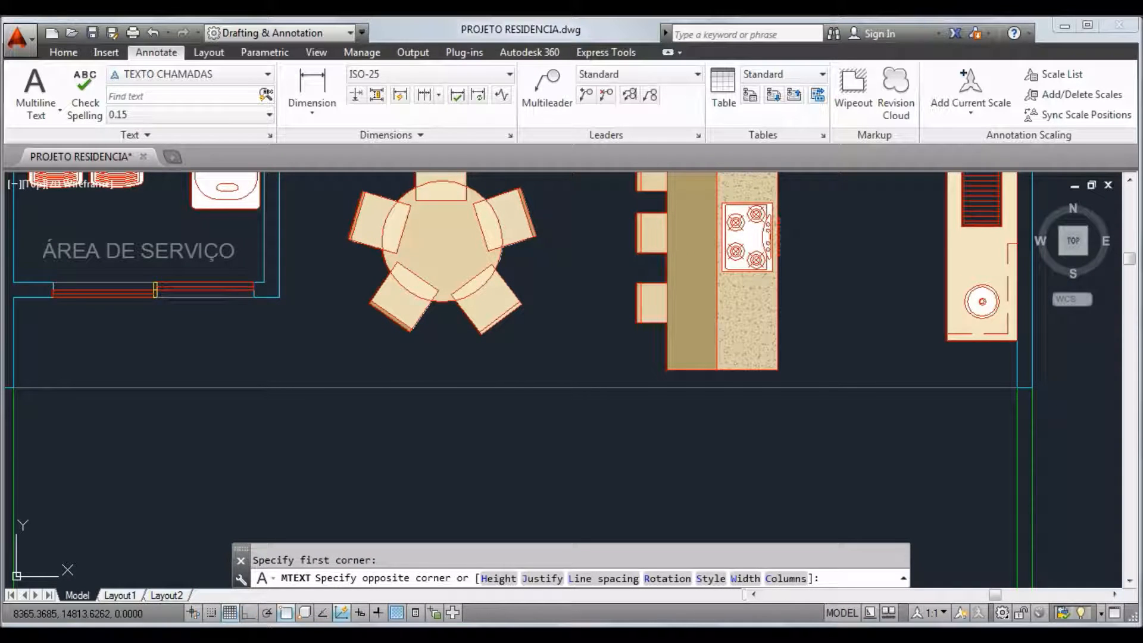
{"action": "type", "text": "VAR"}
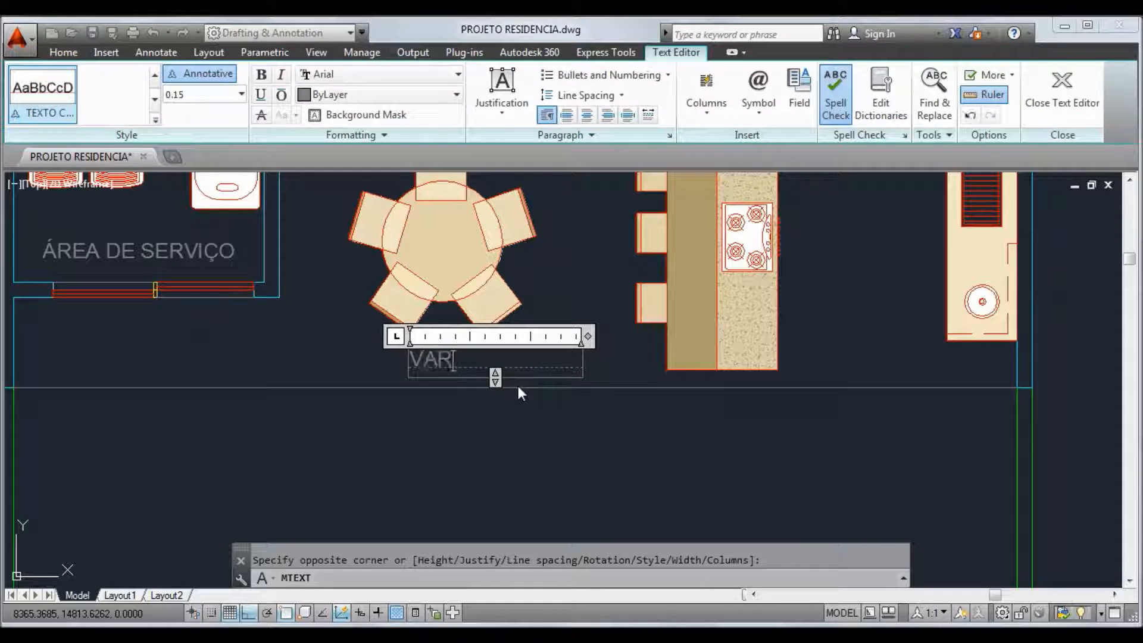
{"action": "type", "text": "ANDA GOU"}
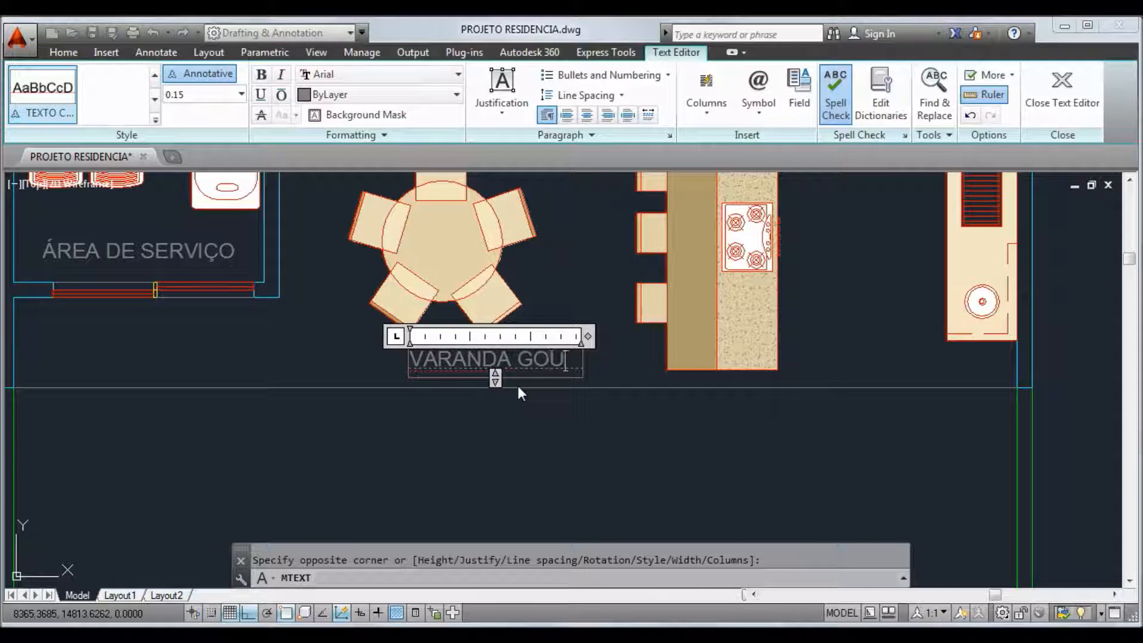
{"action": "type", "text": "RMET"}
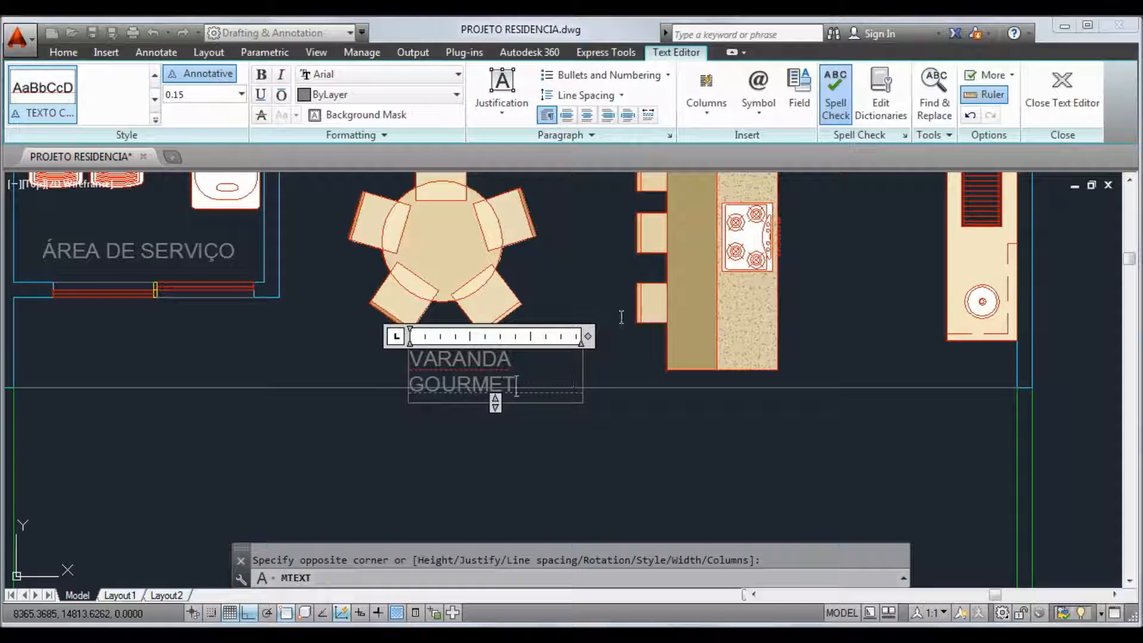
{"action": "left_click_drag", "start_coordinate": [585, 338], "coordinate": [641, 337]}
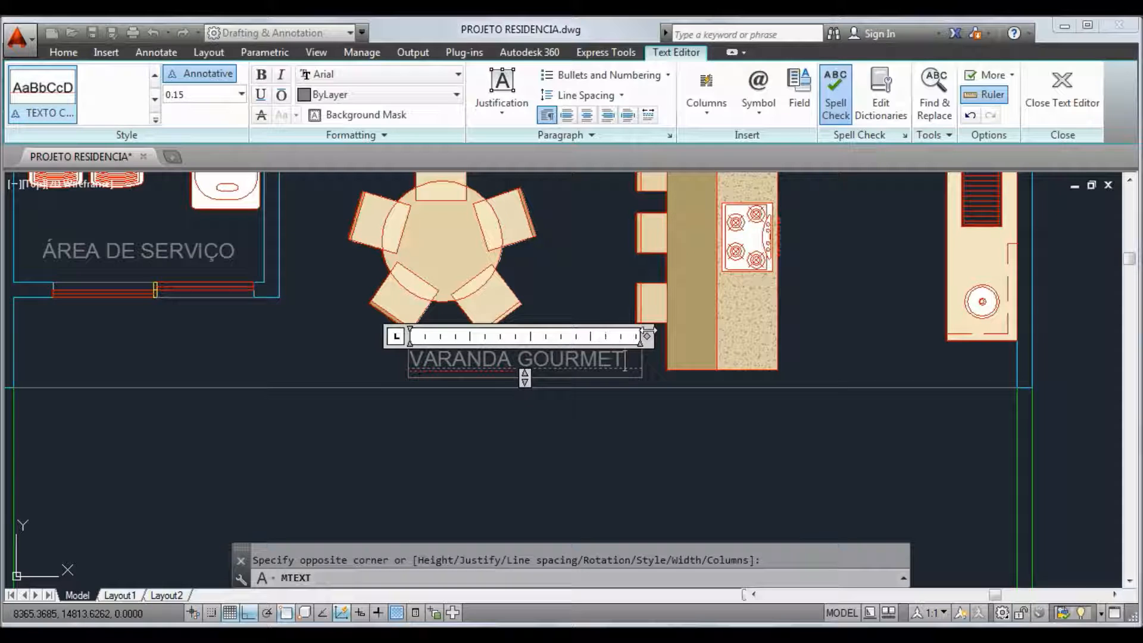
{"action": "left_click", "coordinate": [587, 441]}
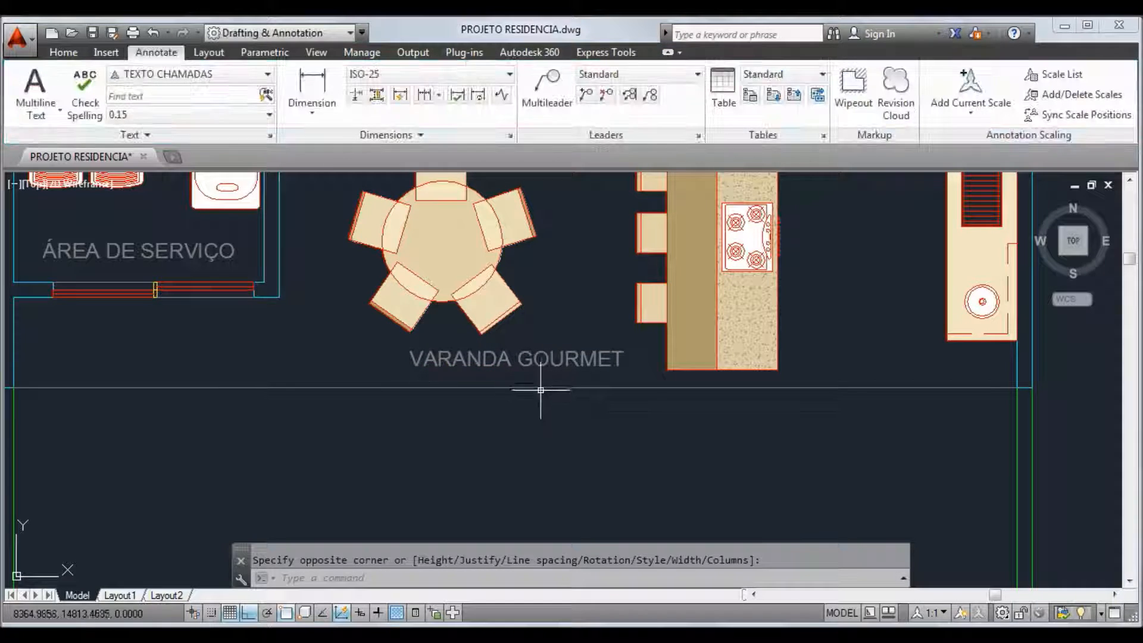
Nudge the VARANDA GOURMET label slightly within the area below the round table.
{"action": "scroll", "coordinate": [547, 390], "scroll_direction": "down", "scroll_amount": 5}
{"action": "scroll", "coordinate": [547, 390], "scroll_direction": "up", "scroll_amount": 3}
{"action": "left_click", "coordinate": [553, 373]}
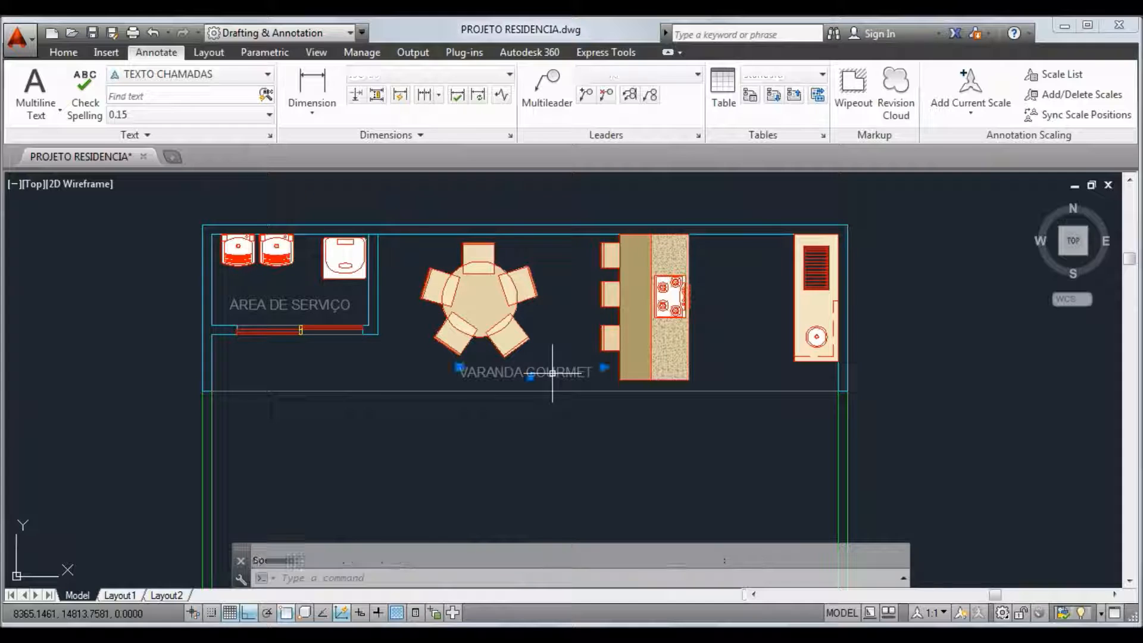
{"action": "mouse_move", "coordinate": [554, 373]}
{"action": "left_mouse_down"}
{"action": "mouse_move", "coordinate": [575, 380]}
{"action": "mouse_move", "coordinate": [558, 379]}
{"action": "left_mouse_up"}
Add the multiline text label DESPENSA in the small room with the folding door, beside the upper bedroom.
{"action": "scroll", "coordinate": [583, 469], "scroll_direction": "down", "scroll_amount": 2}
{"action": "middle_click_drag", "start_coordinate": [587, 485], "coordinate": [489, 276]}
{"action": "middle_click_drag", "start_coordinate": [491, 427], "coordinate": [500, 385]}
{"action": "scroll", "coordinate": [425, 361], "scroll_direction": "up", "scroll_amount": 4}
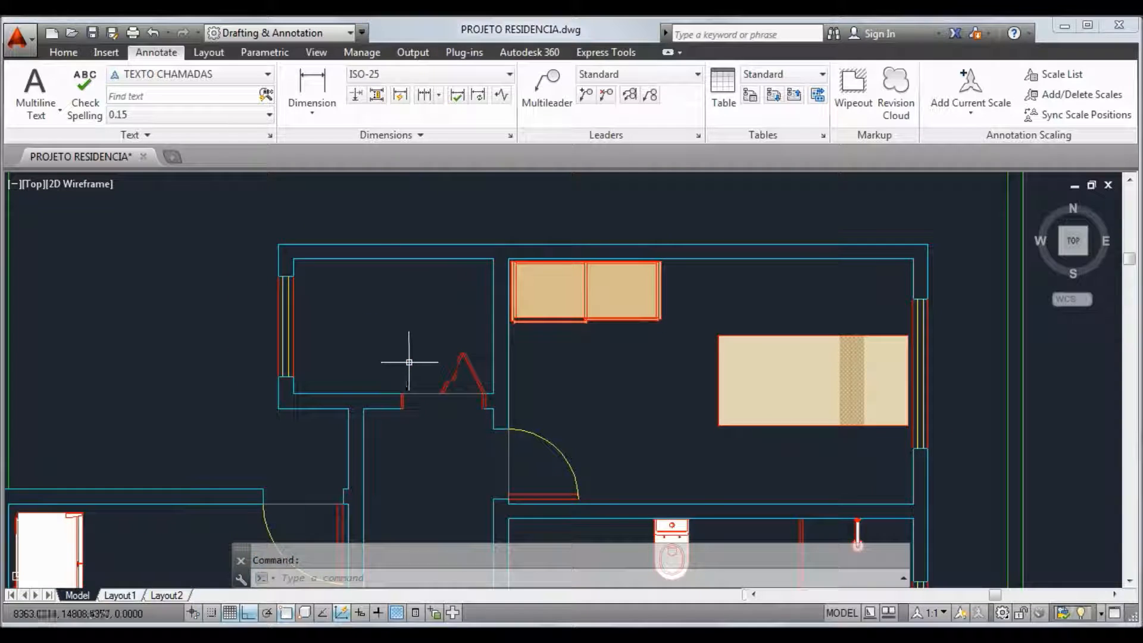
{"action": "type", "text": "mt"}
{"action": "key", "text": "Return"}
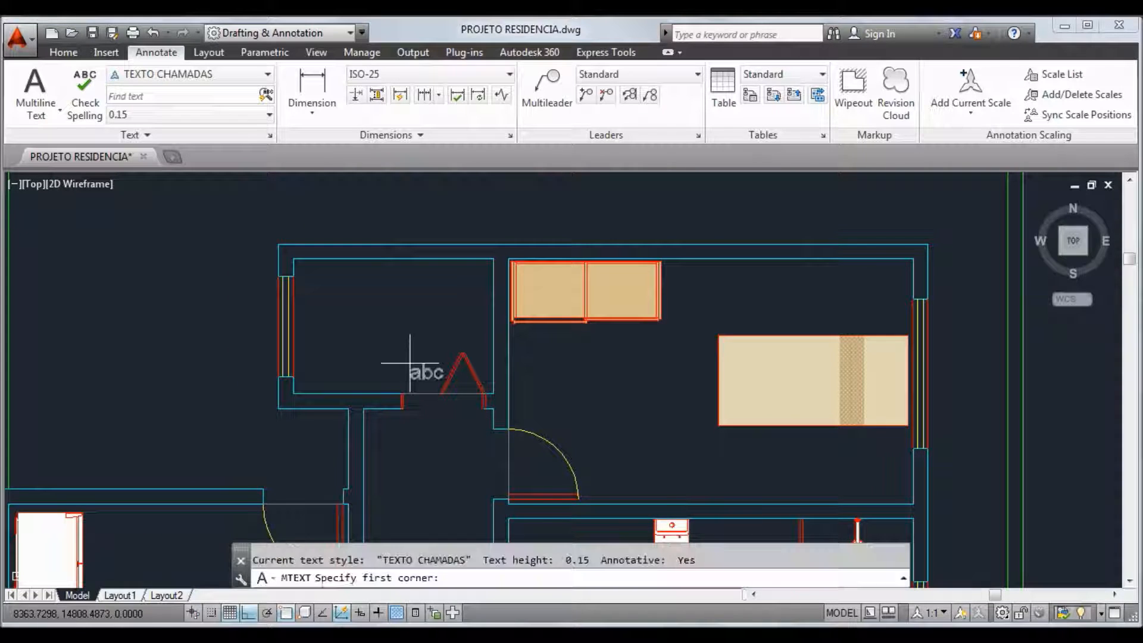
{"action": "left_click", "coordinate": [328, 306]}
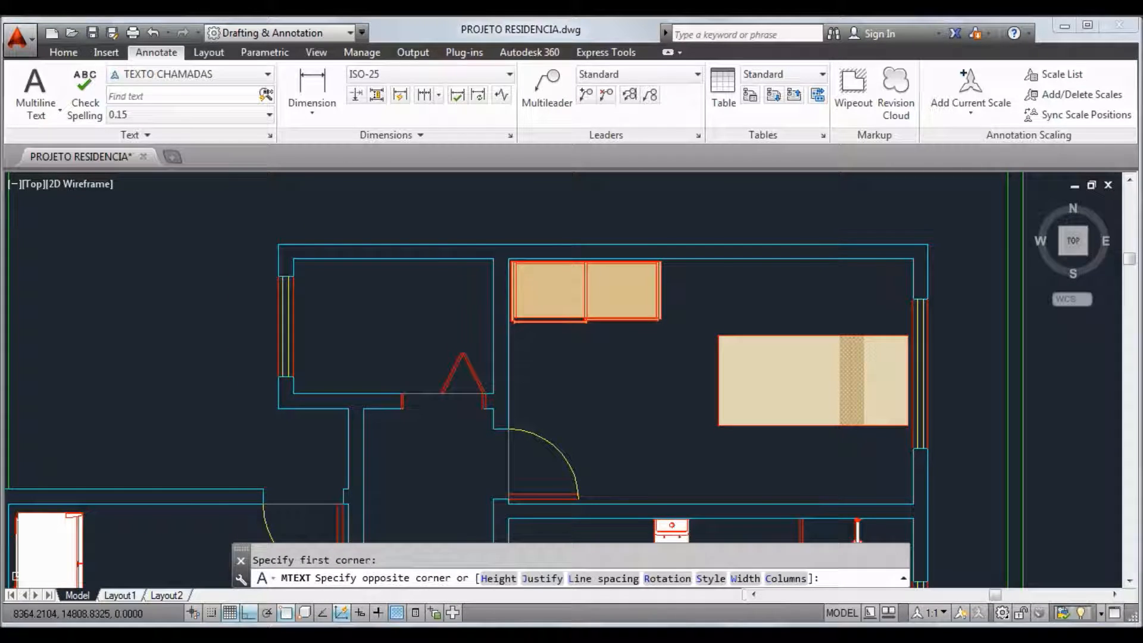
{"action": "left_click", "coordinate": [460, 325]}
{"action": "type", "text": "DESPENSA"}
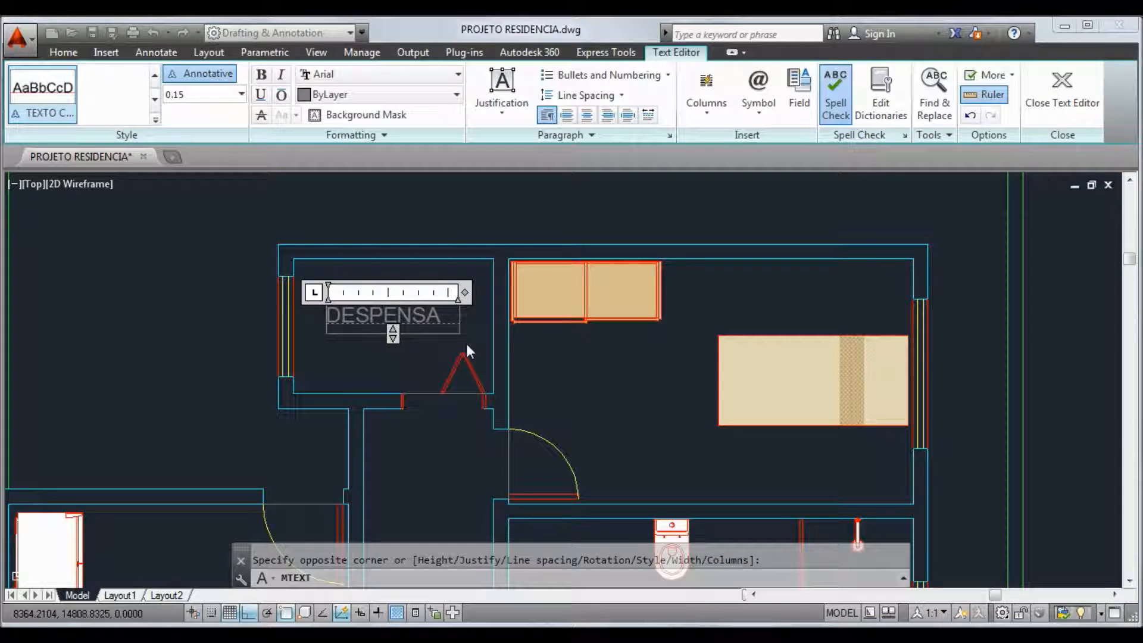
{"action": "left_click", "coordinate": [431, 356]}
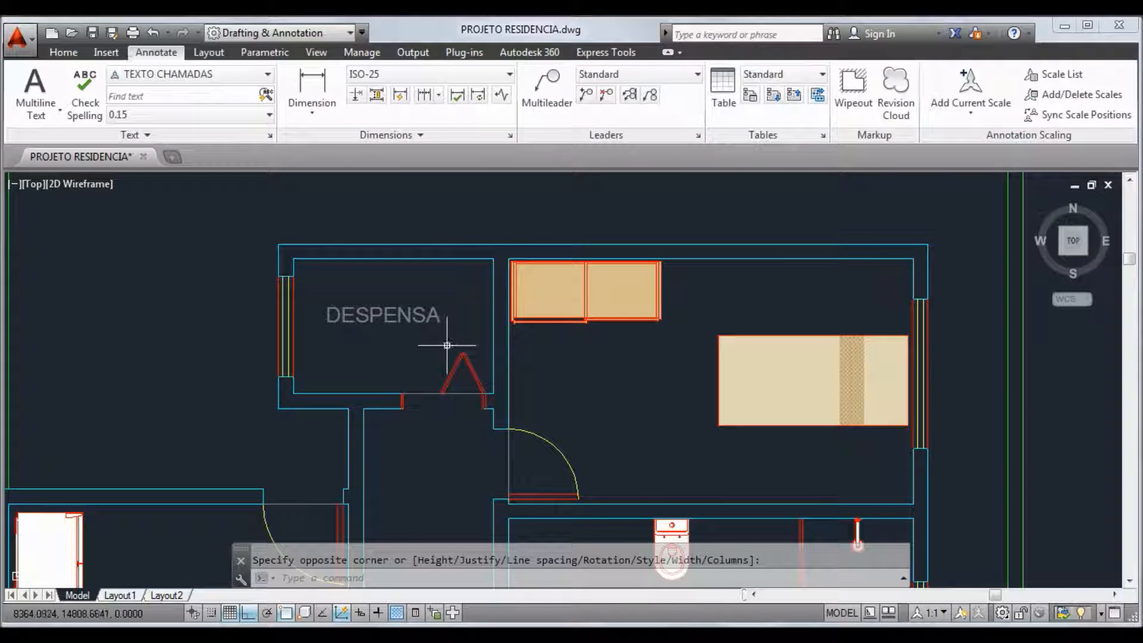
{"action": "scroll", "coordinate": [446, 321], "scroll_direction": "down", "scroll_amount": 2}
{"action": "middle_click_drag", "start_coordinate": [536, 399], "coordinate": [463, 368]}
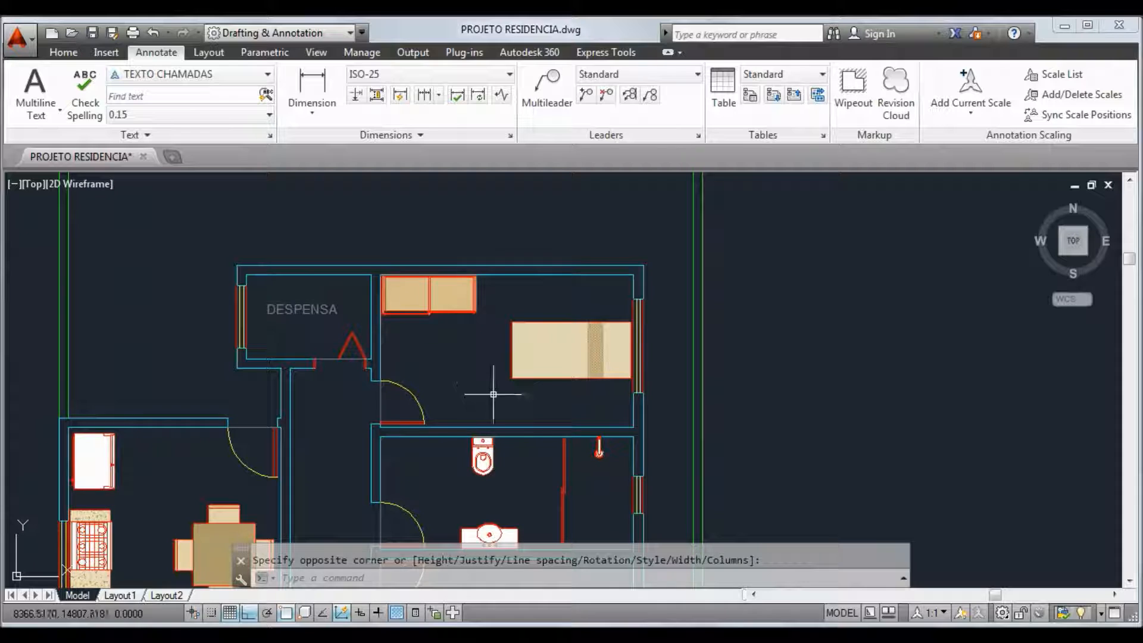
Look over the room labels across the whole floor plan, from the garage to the upper bedroom and pantry.
{"action": "scroll", "coordinate": [500, 394], "scroll_direction": "down", "scroll_amount": 4}
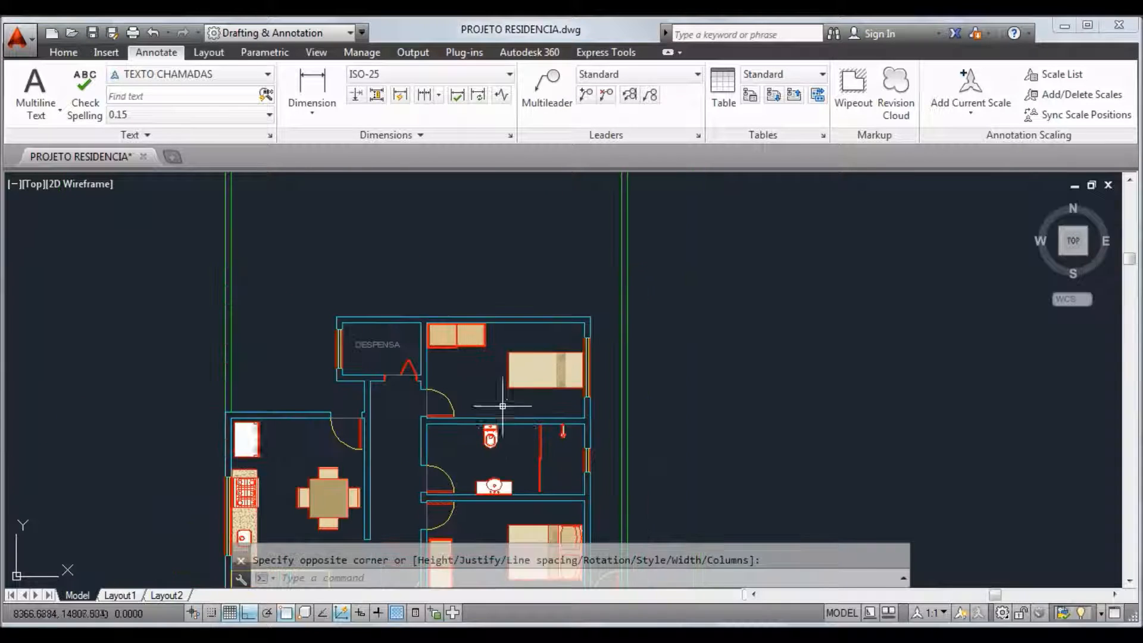
{"action": "middle_click_drag", "start_coordinate": [499, 410], "coordinate": [491, 362]}
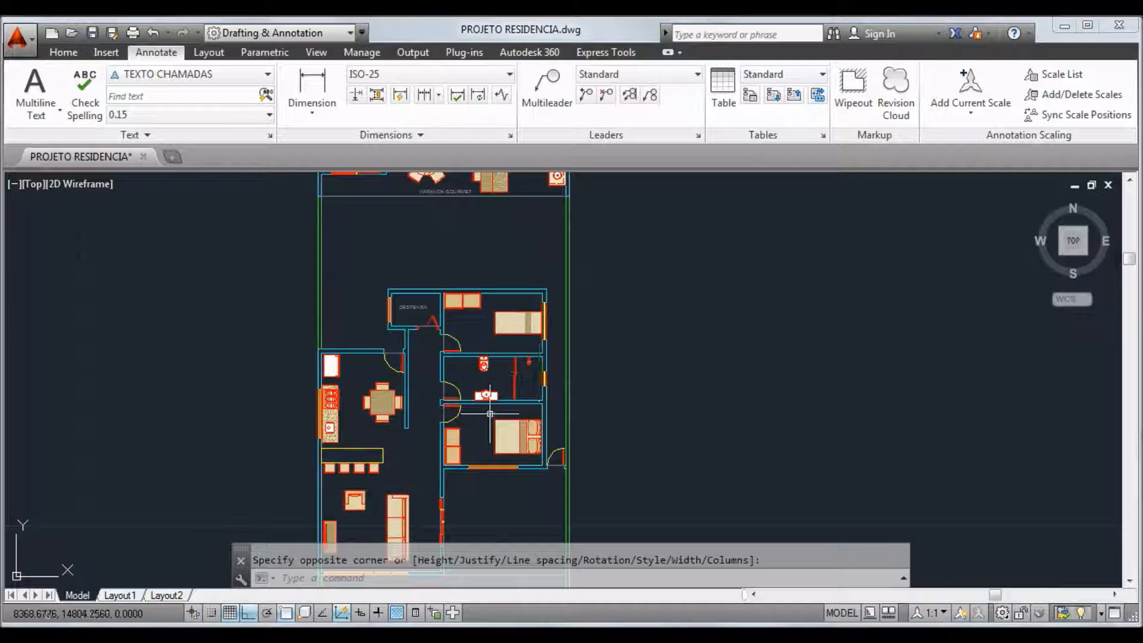
{"action": "key", "text": "Escape"}
{"action": "scroll", "coordinate": [653, 417], "scroll_direction": "up", "scroll_amount": 2}
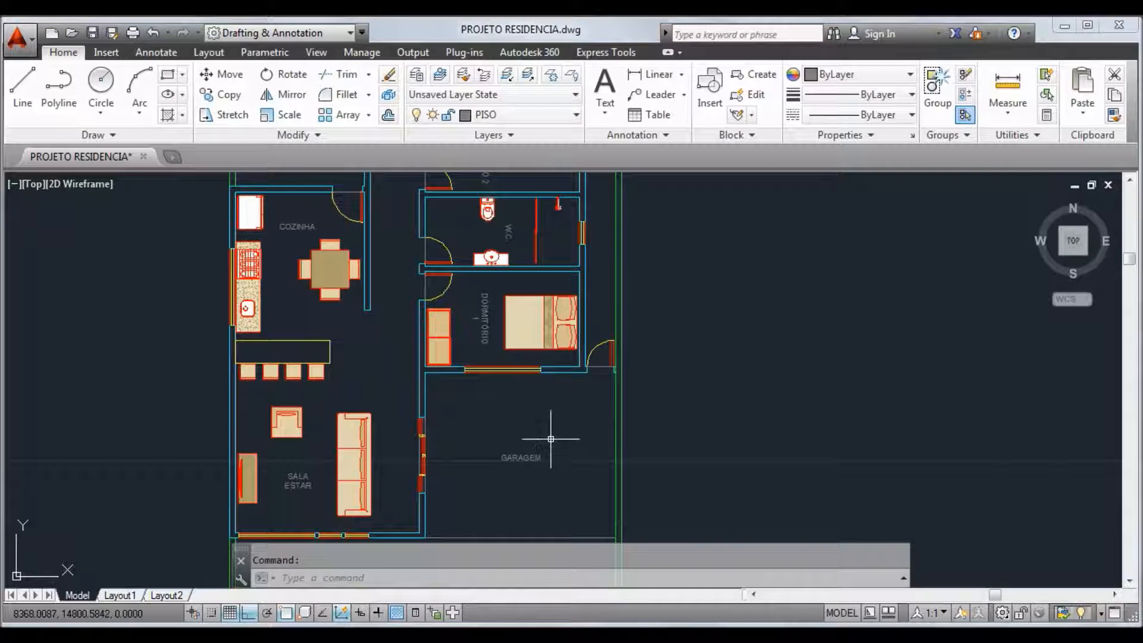
{"action": "middle_click_drag", "start_coordinate": [553, 450], "coordinate": [566, 411]}
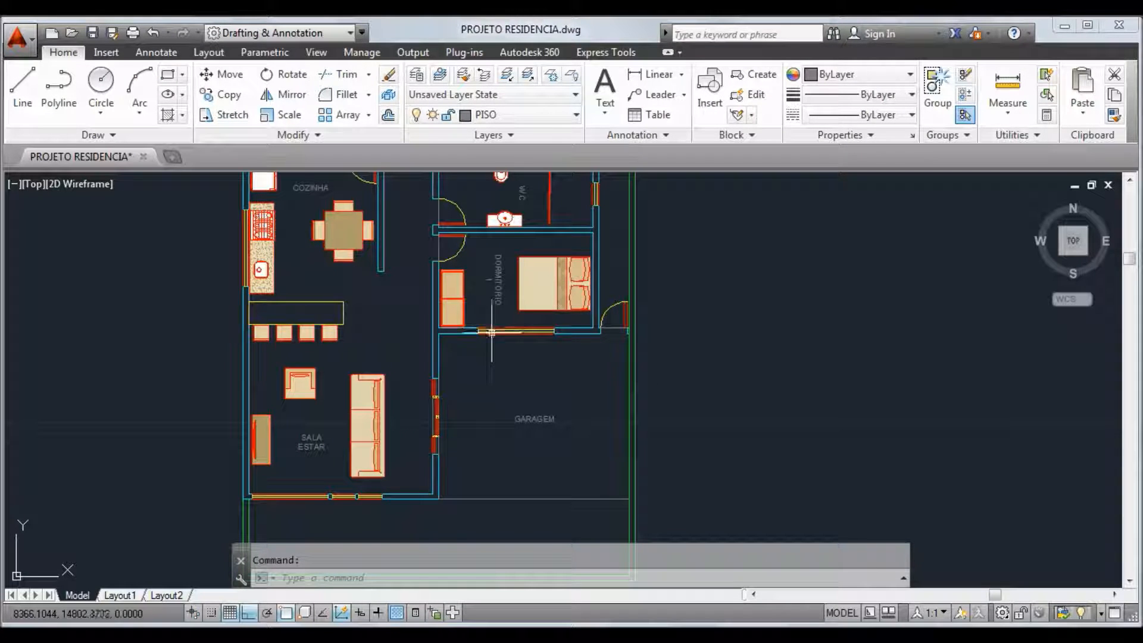
{"action": "middle_click_drag", "start_coordinate": [467, 274], "coordinate": [497, 431]}
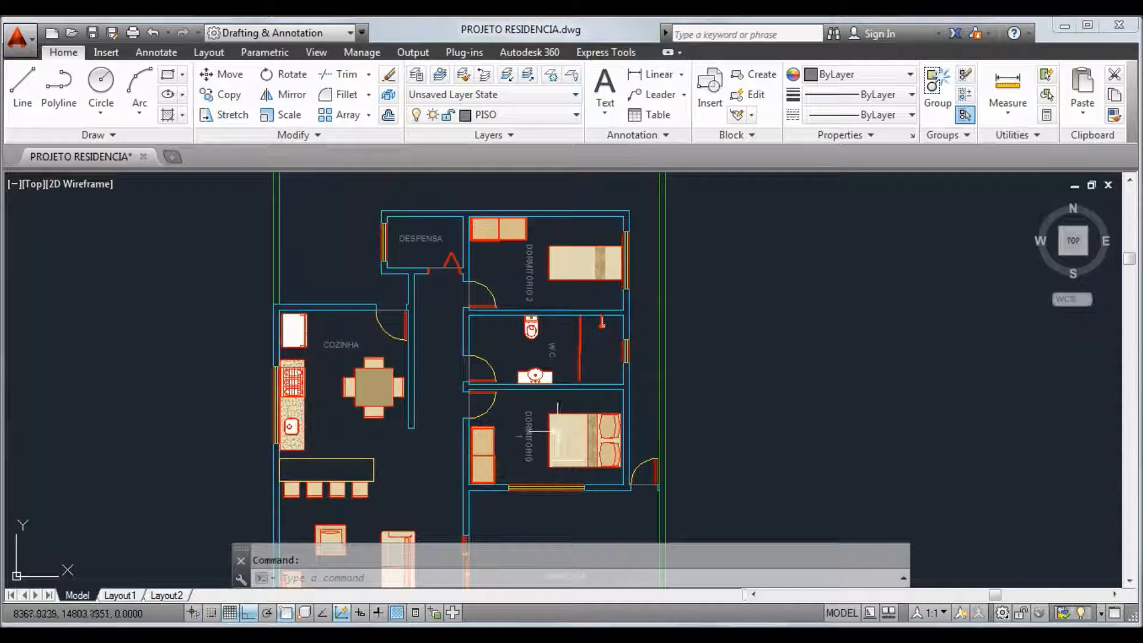
{"action": "scroll", "coordinate": [552, 438], "scroll_direction": "down", "scroll_amount": 4}
Assign all the room labels, from ÁREA DE SERVIÇO and VARANDA GOURMET through SALA ESTAR and GARAGEM, to layer LINHA 03.
{"action": "scroll", "coordinate": [423, 295], "scroll_direction": "up", "scroll_amount": 10}
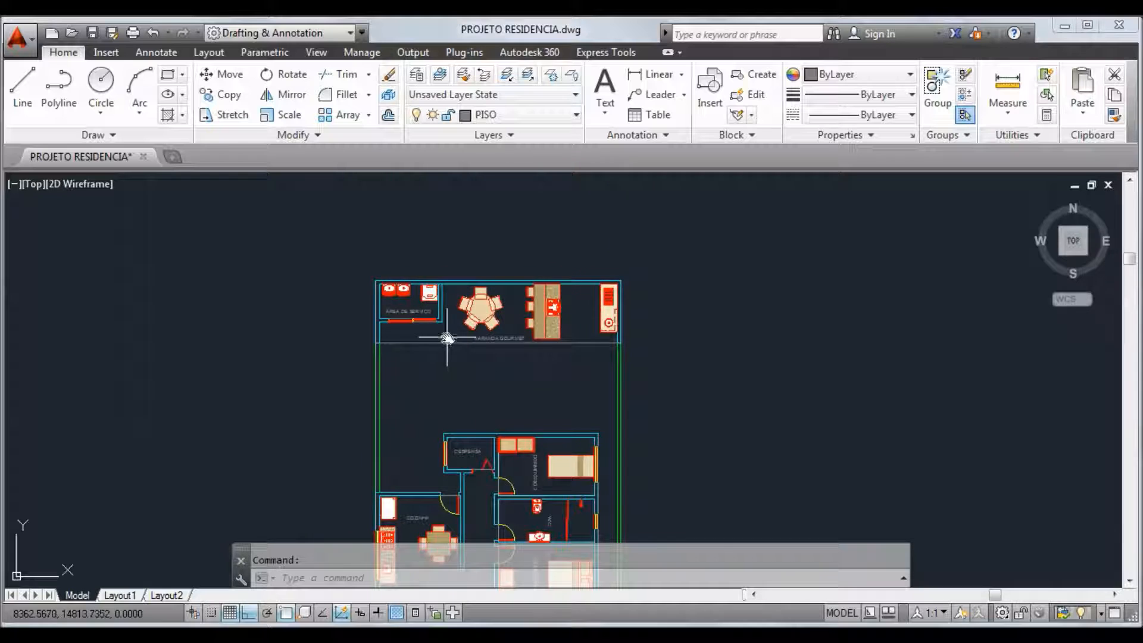
{"action": "left_click", "coordinate": [400, 290]}
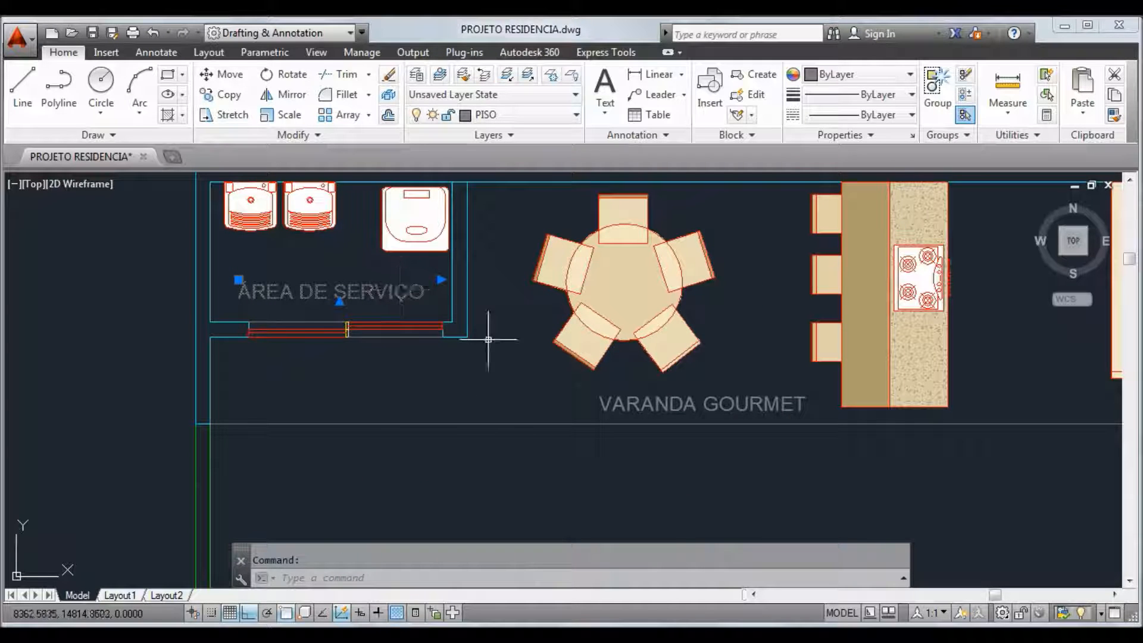
{"action": "left_click", "coordinate": [603, 401]}
{"action": "scroll", "coordinate": [649, 432], "scroll_direction": "down", "scroll_amount": 2}
{"action": "middle_click_drag", "start_coordinate": [701, 483], "coordinate": [530, 339]}
{"action": "middle_click_drag", "start_coordinate": [537, 441], "coordinate": [498, 320]}
{"action": "left_click", "coordinate": [424, 305]}
{"action": "left_click", "coordinate": [577, 369]}
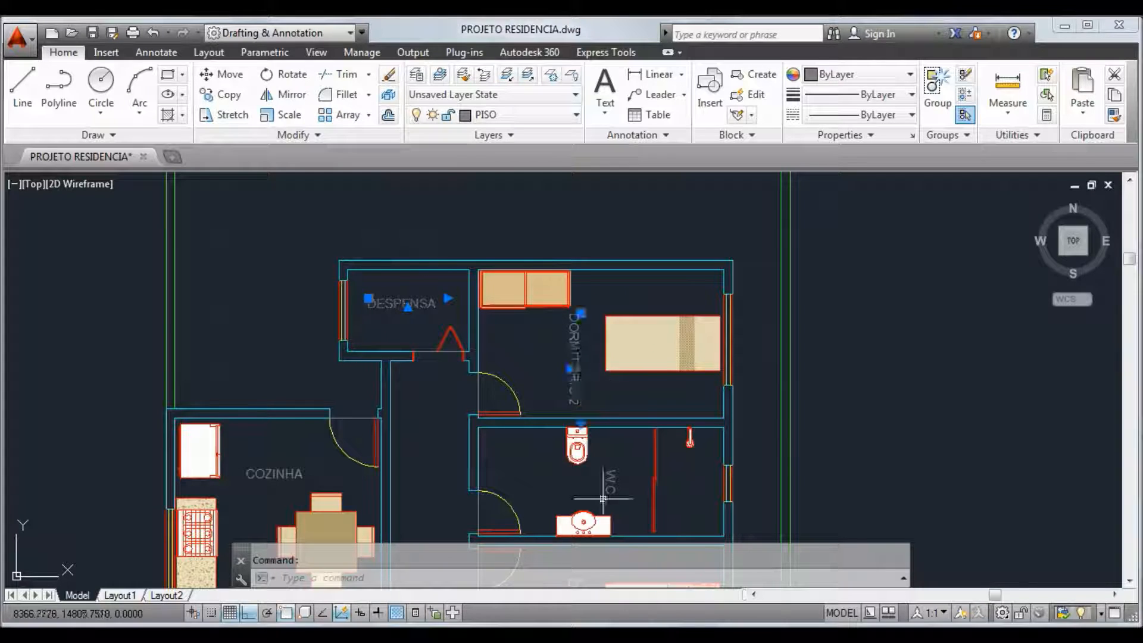
{"action": "left_click", "coordinate": [610, 479]}
{"action": "left_click", "coordinate": [273, 466]}
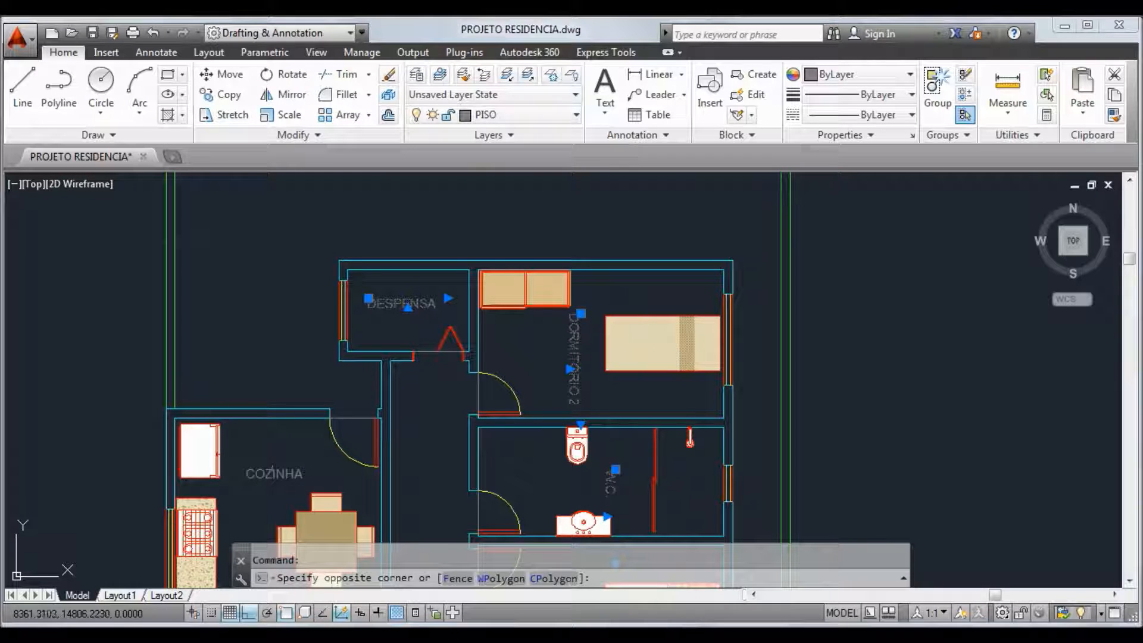
{"action": "left_click", "coordinate": [272, 469]}
{"action": "middle_click_drag", "start_coordinate": [475, 528], "coordinate": [492, 301]}
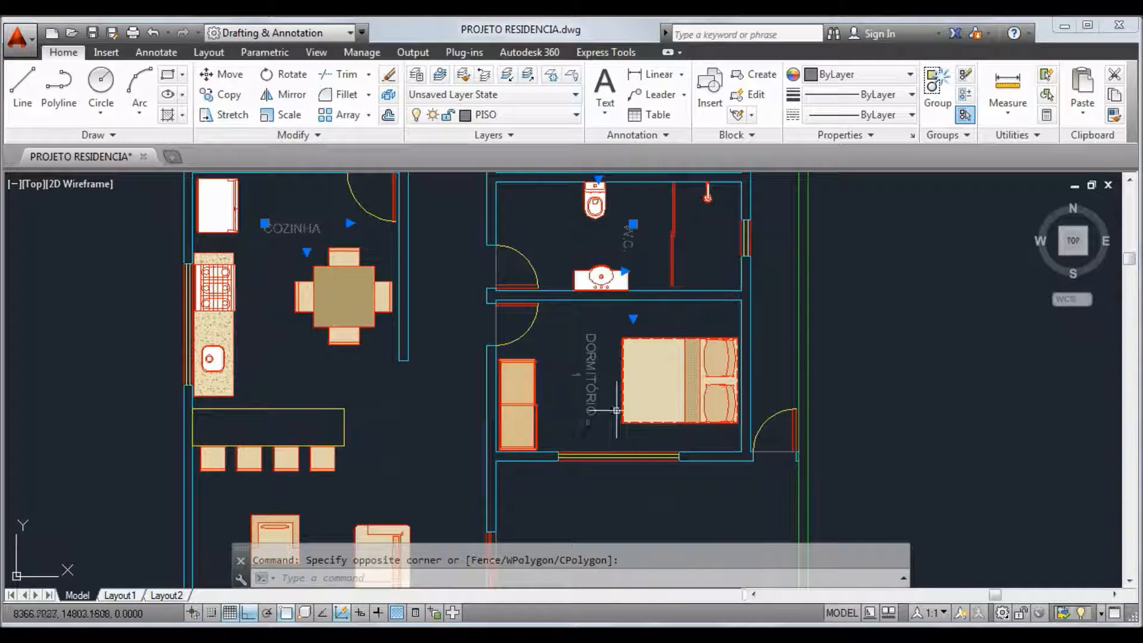
{"action": "left_click", "coordinate": [588, 397]}
{"action": "middle_click_drag", "start_coordinate": [427, 534], "coordinate": [425, 362]}
{"action": "left_click", "coordinate": [294, 466]}
{"action": "left_click", "coordinate": [296, 468]}
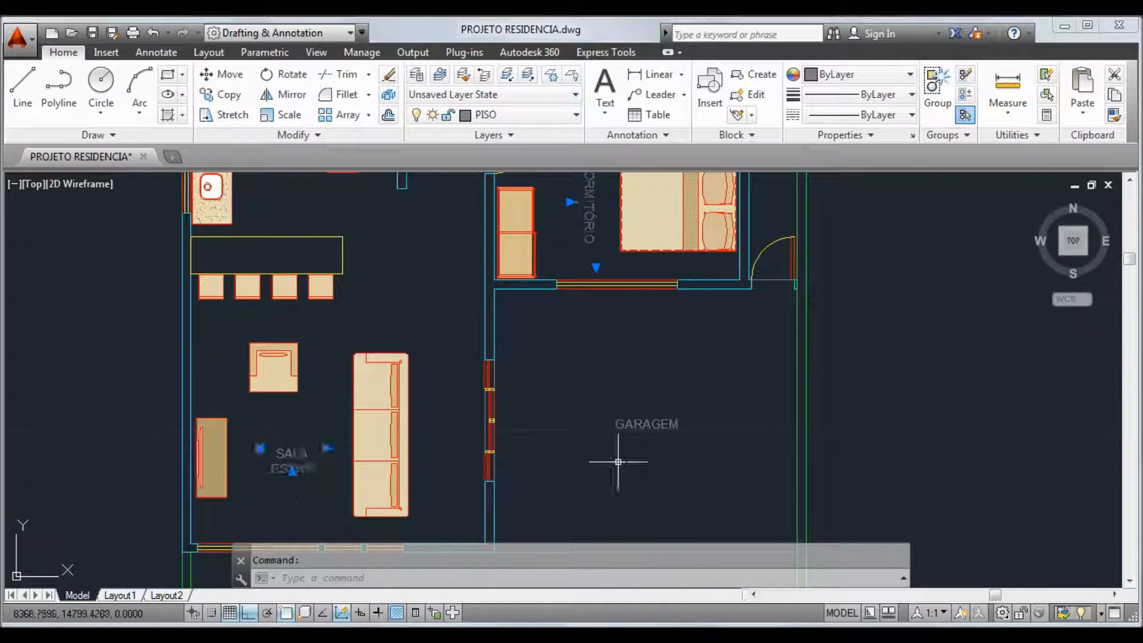
{"action": "left_click", "coordinate": [658, 420]}
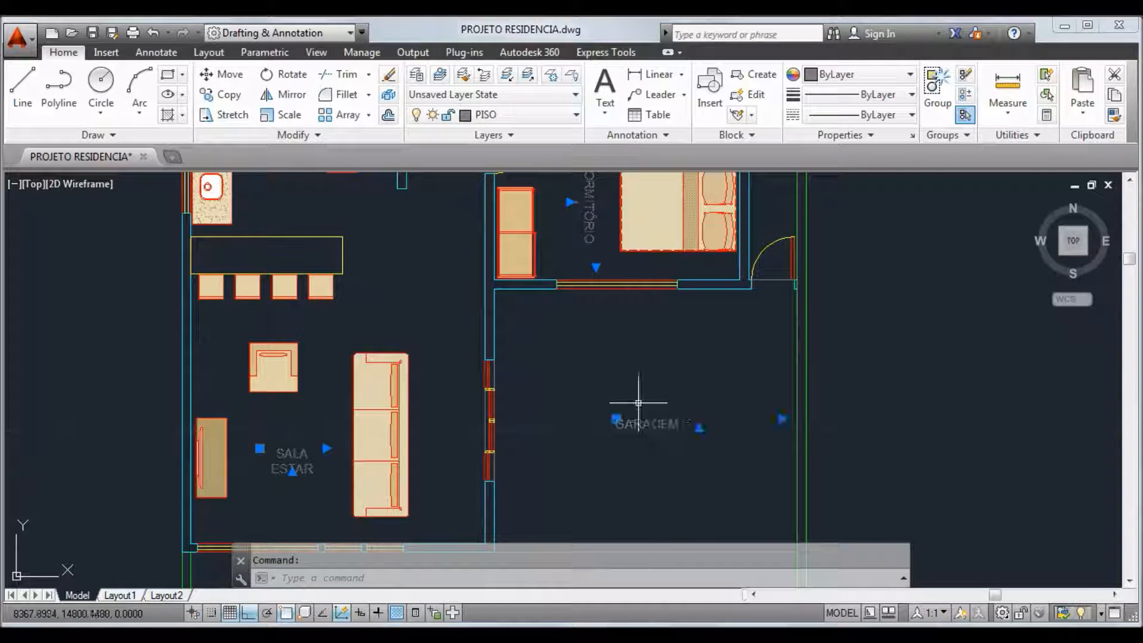
{"action": "left_click", "coordinate": [576, 115]}
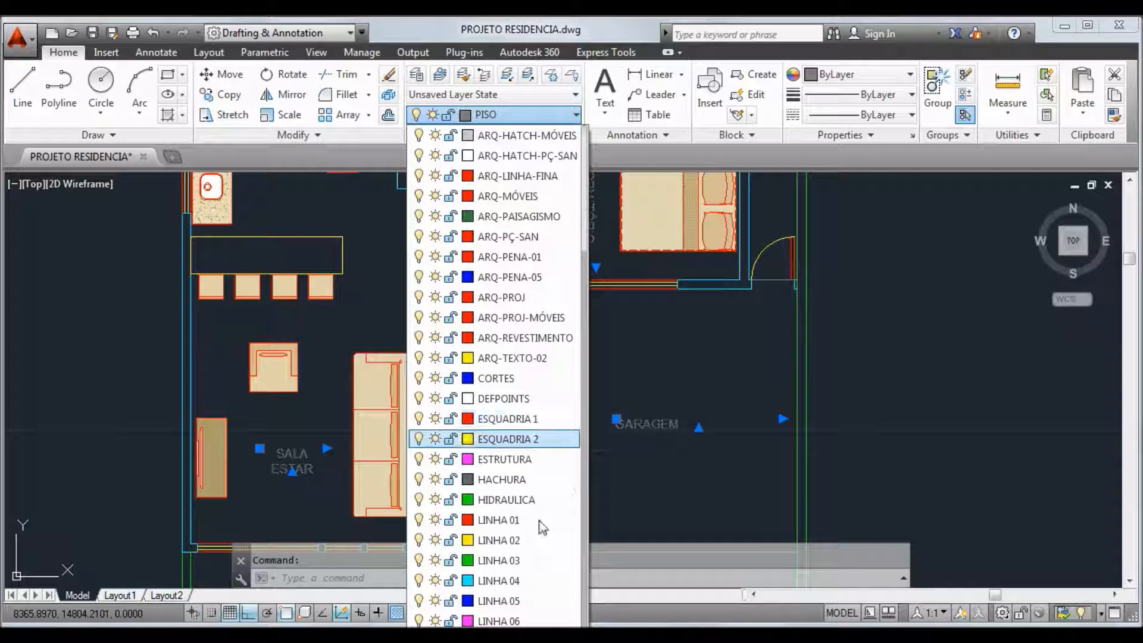
{"action": "left_click", "coordinate": [518, 561]}
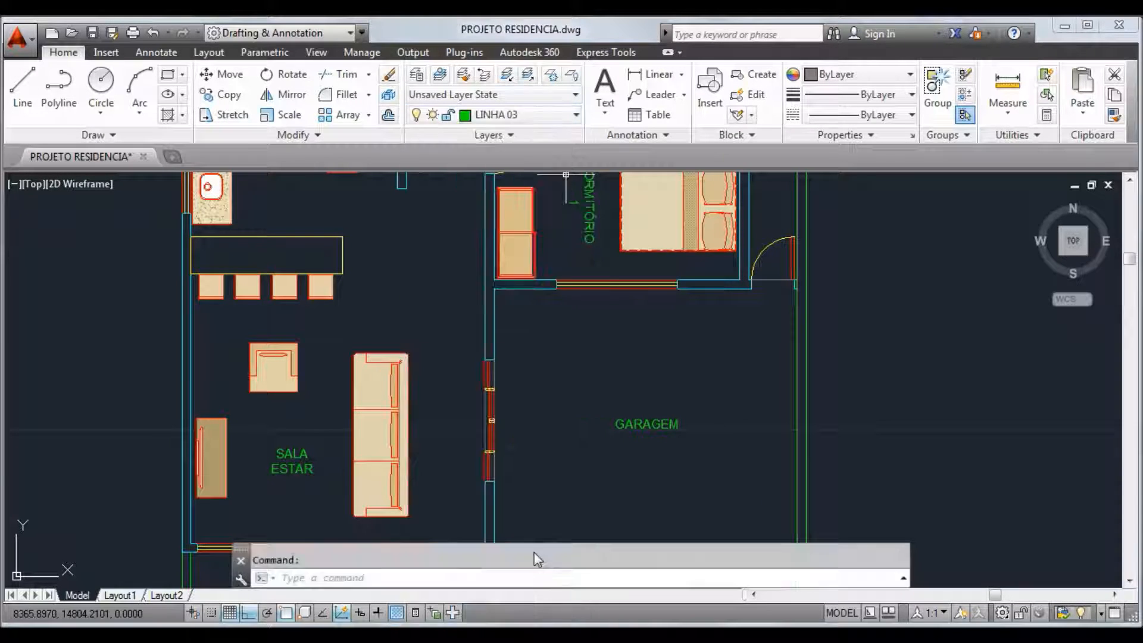
{"action": "middle_click_drag", "start_coordinate": [620, 491], "coordinate": [584, 478]}
{"action": "key", "text": "Escape"}
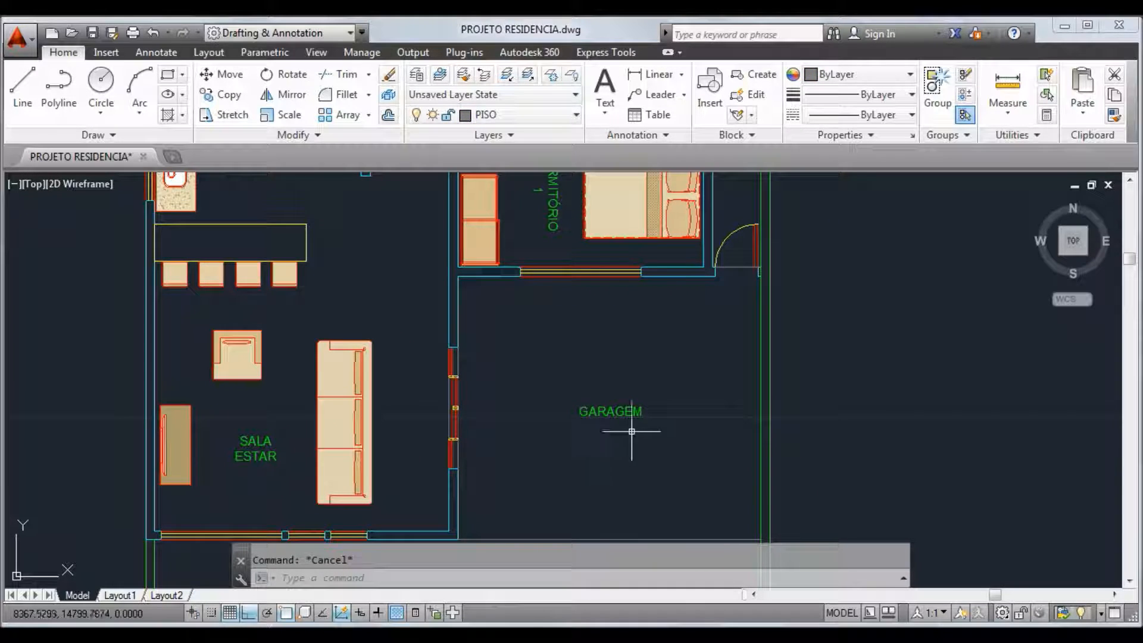
Draw a small circle of about 0.05 radius in the open front strip below the living room window.
{"action": "scroll", "coordinate": [695, 345], "scroll_direction": "down", "scroll_amount": 4}
{"action": "middle_click_drag", "start_coordinate": [697, 343], "coordinate": [564, 429]}
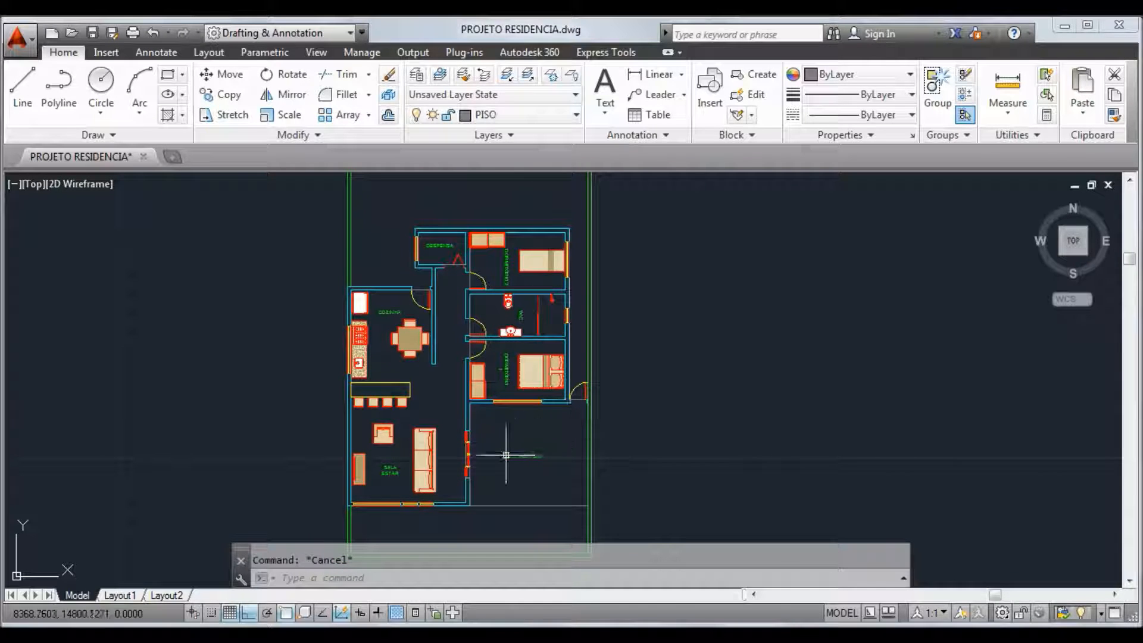
{"action": "middle_click_drag", "start_coordinate": [514, 472], "coordinate": [524, 388]}
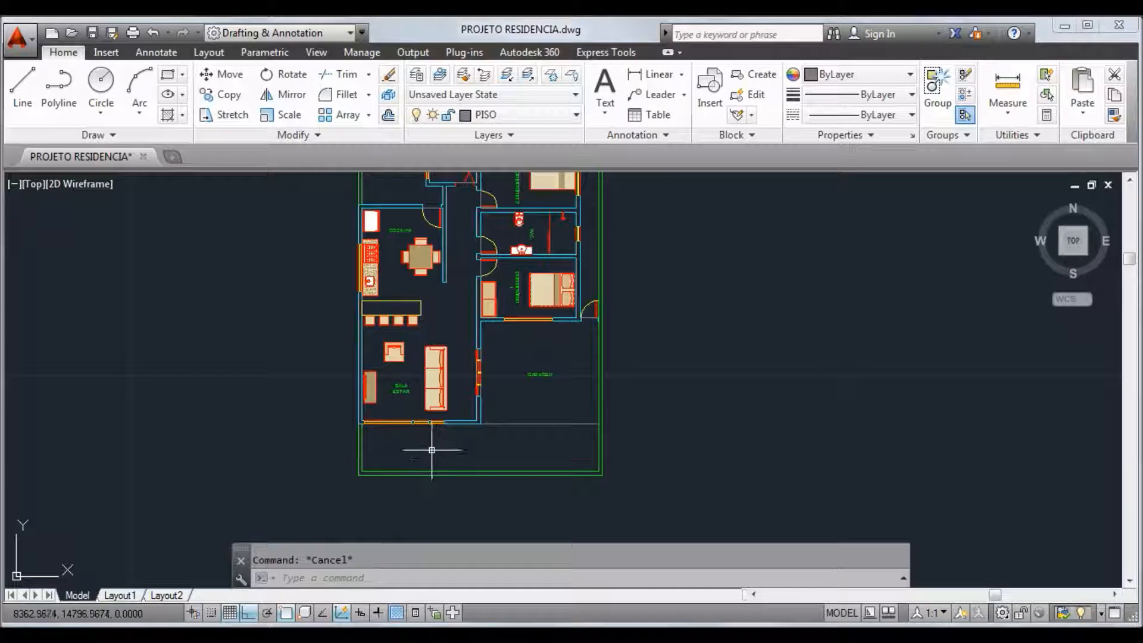
{"action": "scroll", "coordinate": [417, 455], "scroll_direction": "up", "scroll_amount": 4}
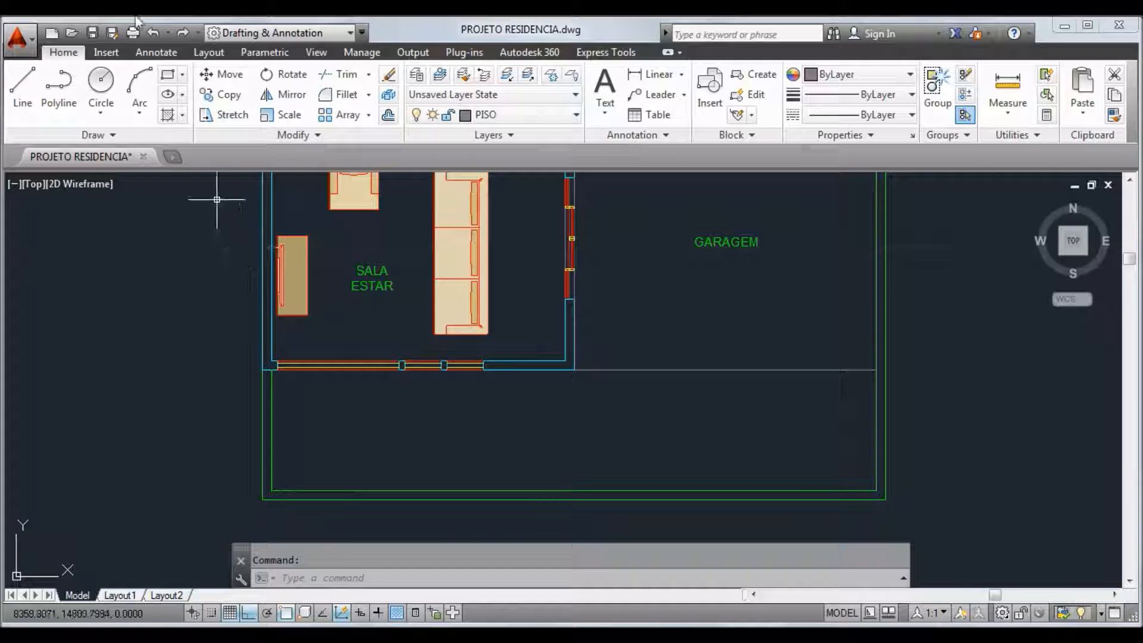
{"action": "left_click", "coordinate": [109, 86]}
{"action": "scroll", "coordinate": [376, 397], "scroll_direction": "up", "scroll_amount": 4}
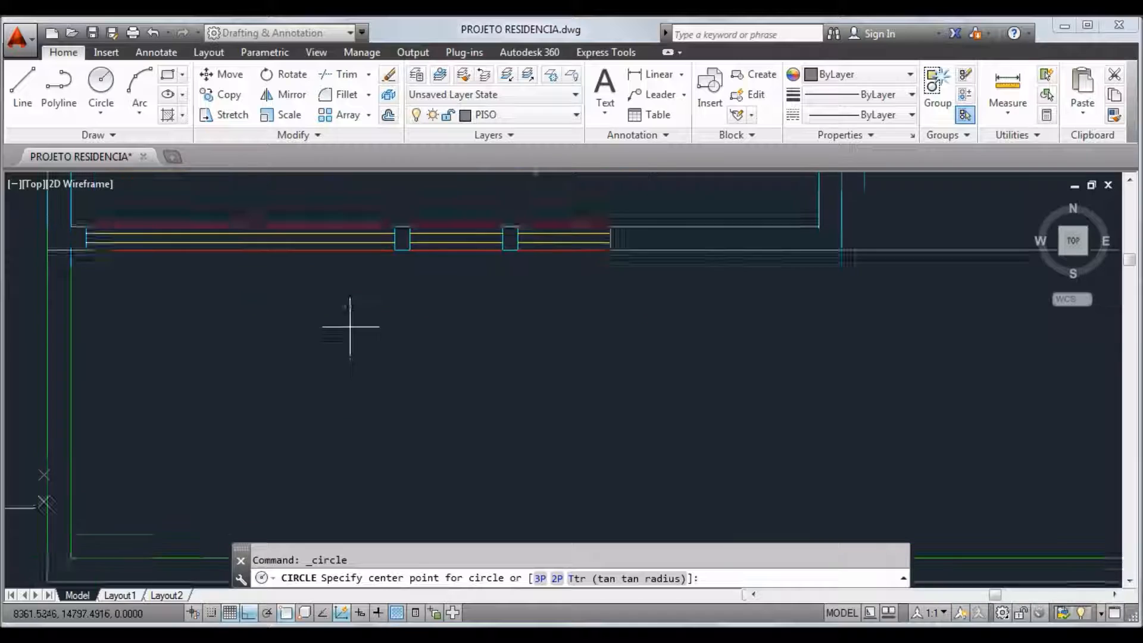
{"action": "middle_click_drag", "start_coordinate": [350, 326], "coordinate": [345, 293]}
{"action": "left_click", "coordinate": [345, 293]}
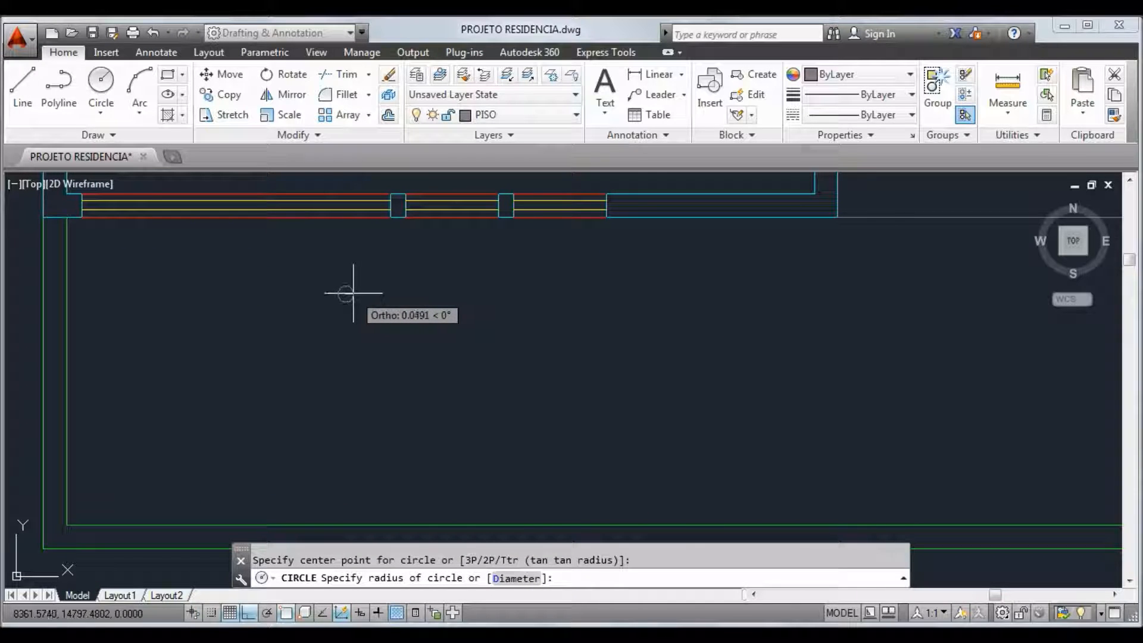
{"action": "left_click", "coordinate": [353, 292]}
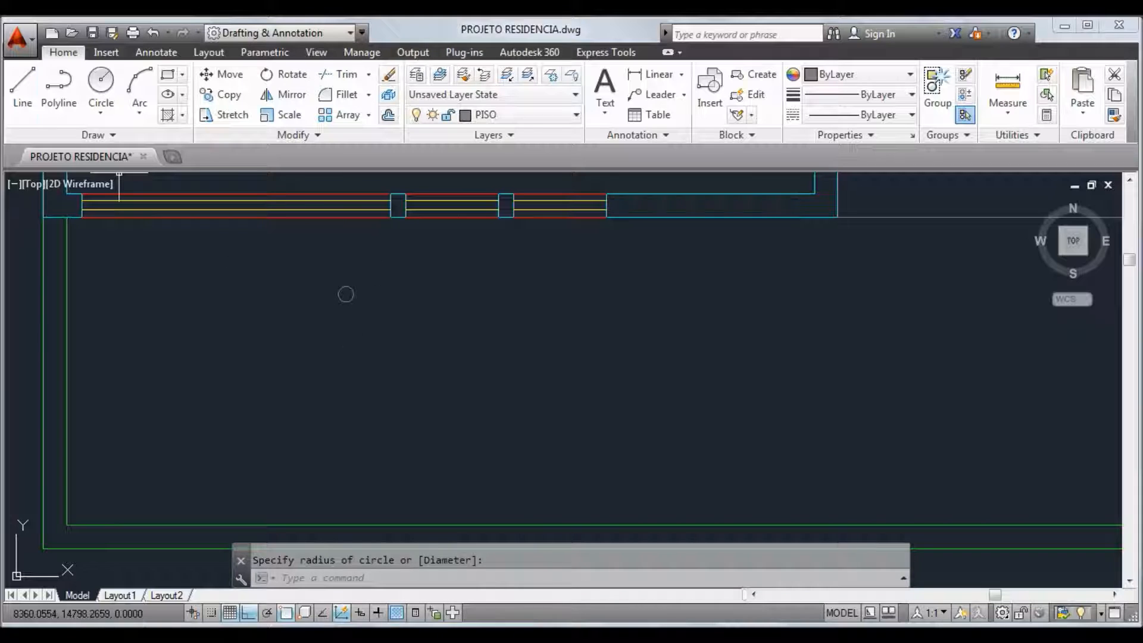
Draw a vertical line about 0.73 long straight down from the centre of the small circle.
{"action": "left_click", "coordinate": [23, 83]}
{"action": "scroll", "coordinate": [352, 459], "scroll_direction": "up", "scroll_amount": 2}
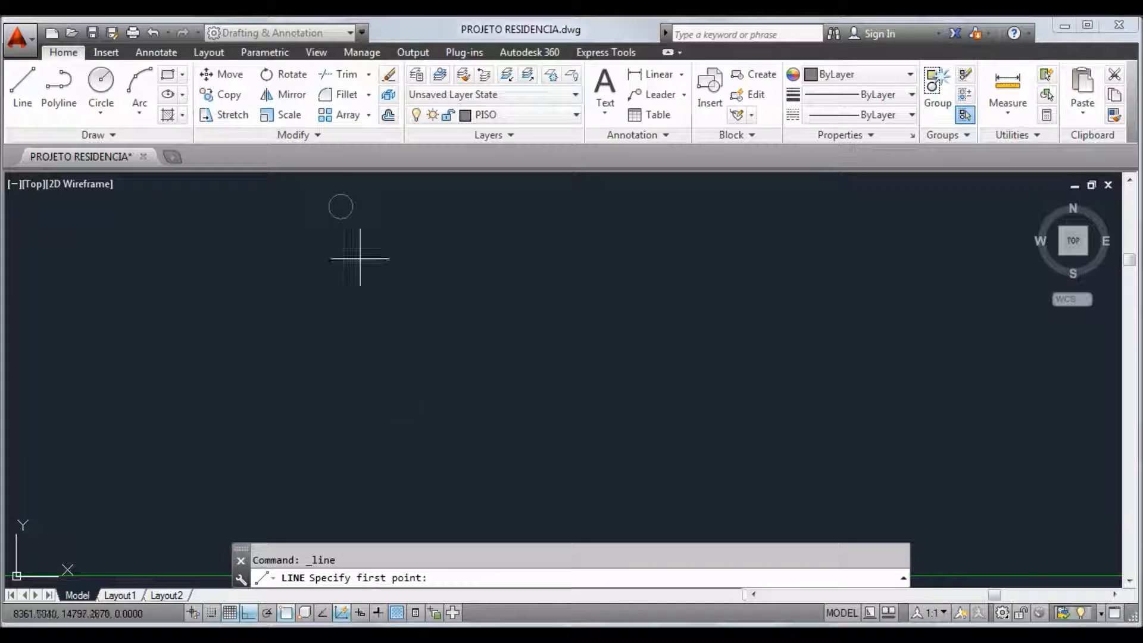
{"action": "left_click", "coordinate": [340, 206]}
{"action": "scroll", "coordinate": [342, 369], "scroll_direction": "down", "scroll_amount": 3}
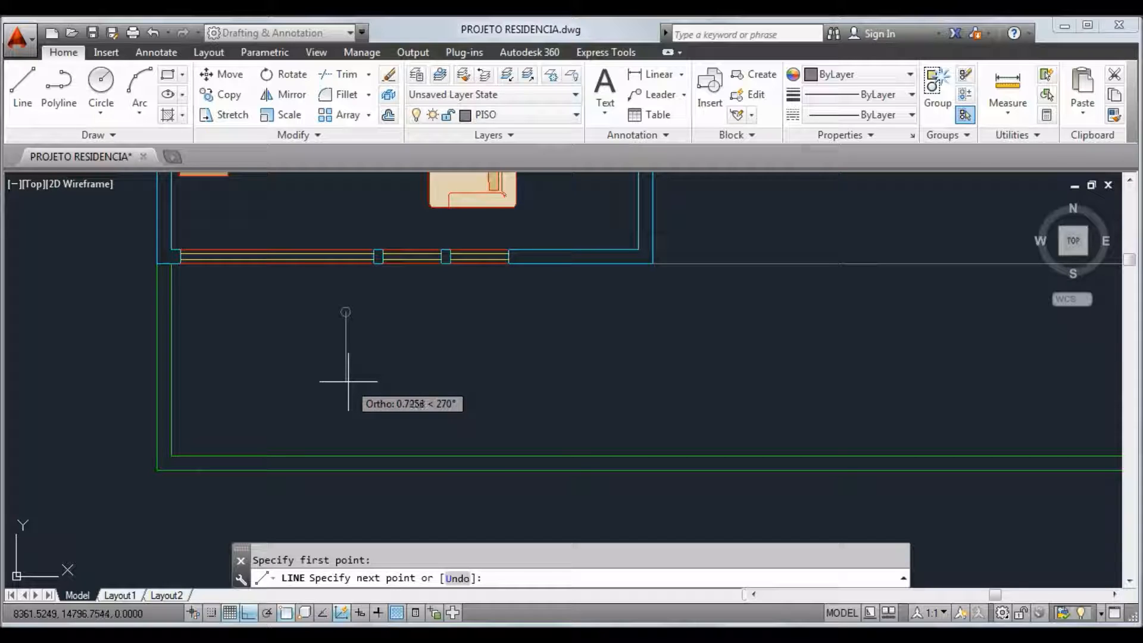
{"action": "left_click", "coordinate": [348, 381]}
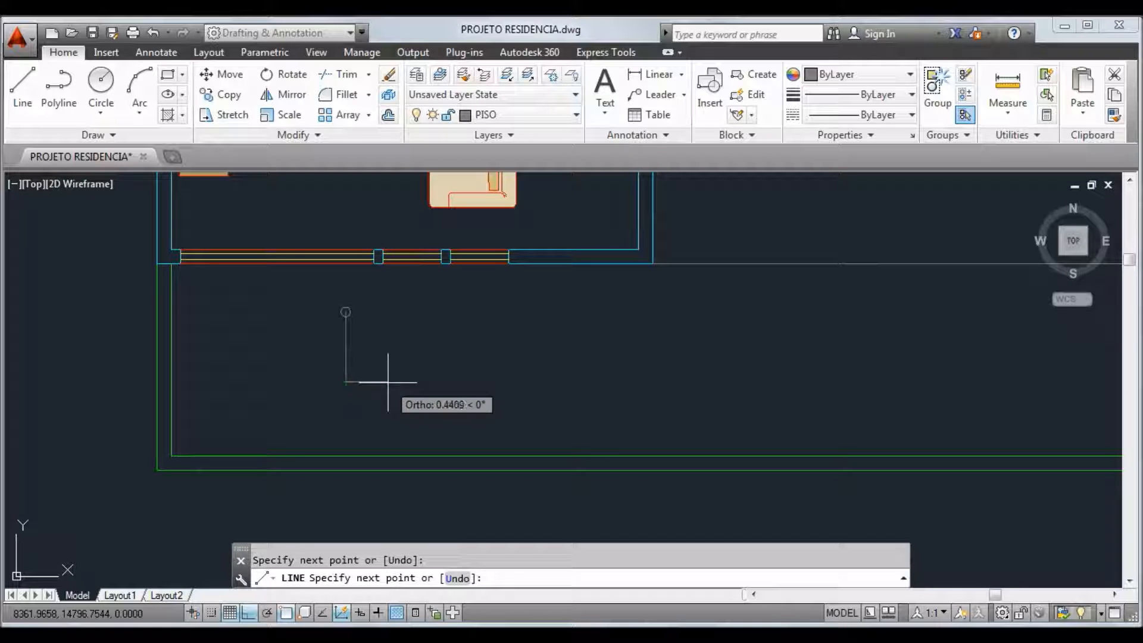
{"action": "key", "text": "Escape"}
Assign the small circle and its vertical line to layer LINHA 03.
{"action": "left_click", "coordinate": [312, 280]}
{"action": "left_click", "coordinate": [383, 403]}
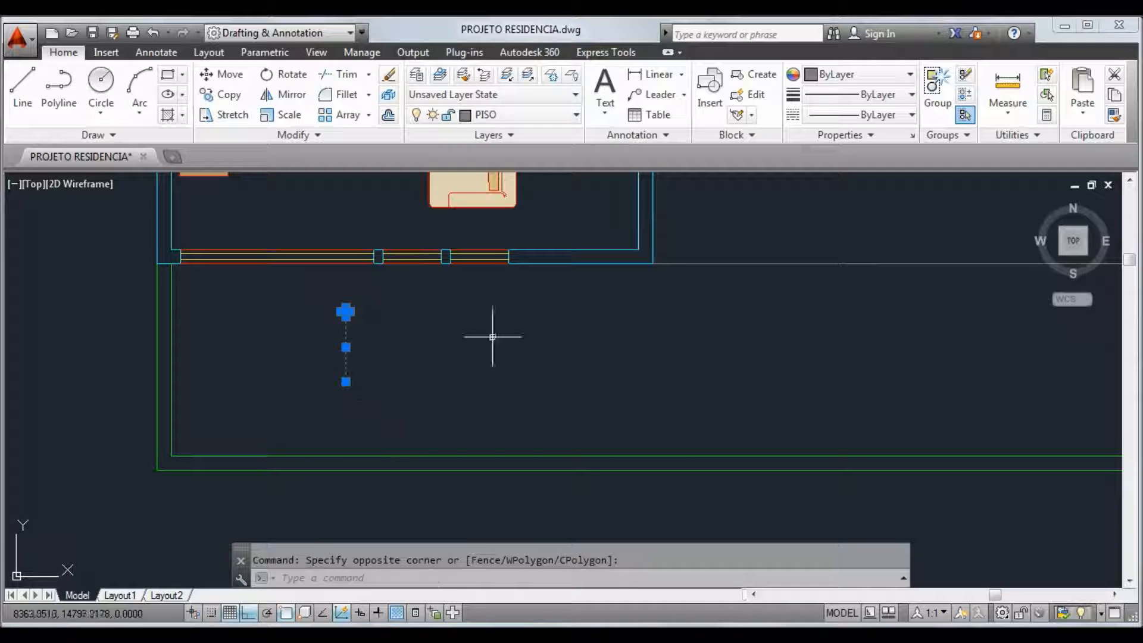
{"action": "left_click", "coordinate": [574, 116]}
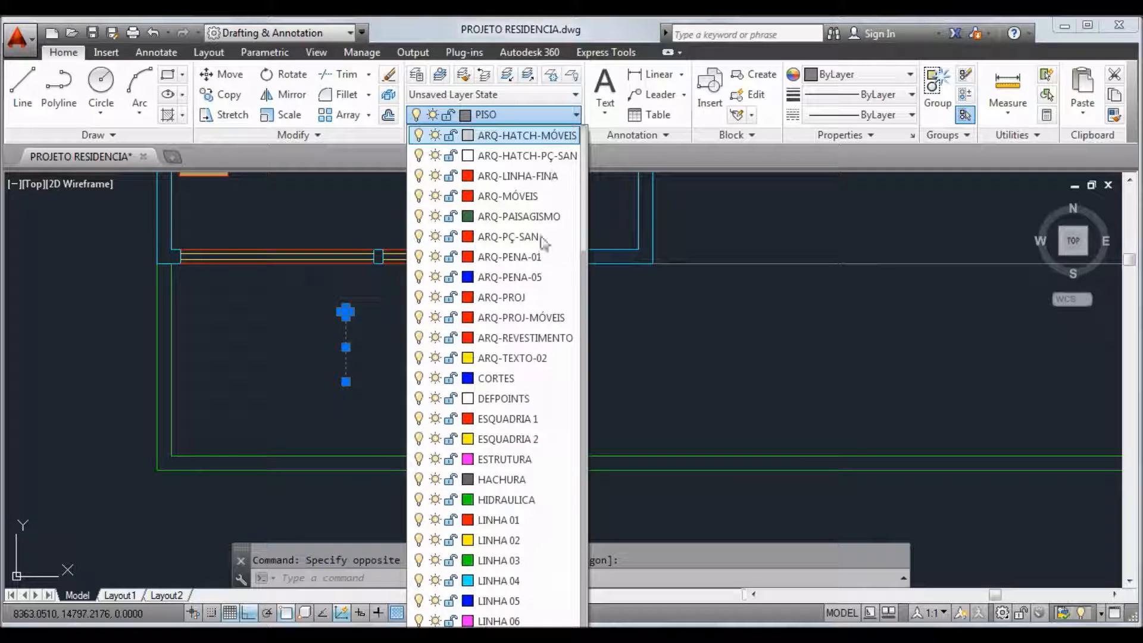
{"action": "left_click", "coordinate": [531, 560]}
{"action": "key", "text": "Escape"}
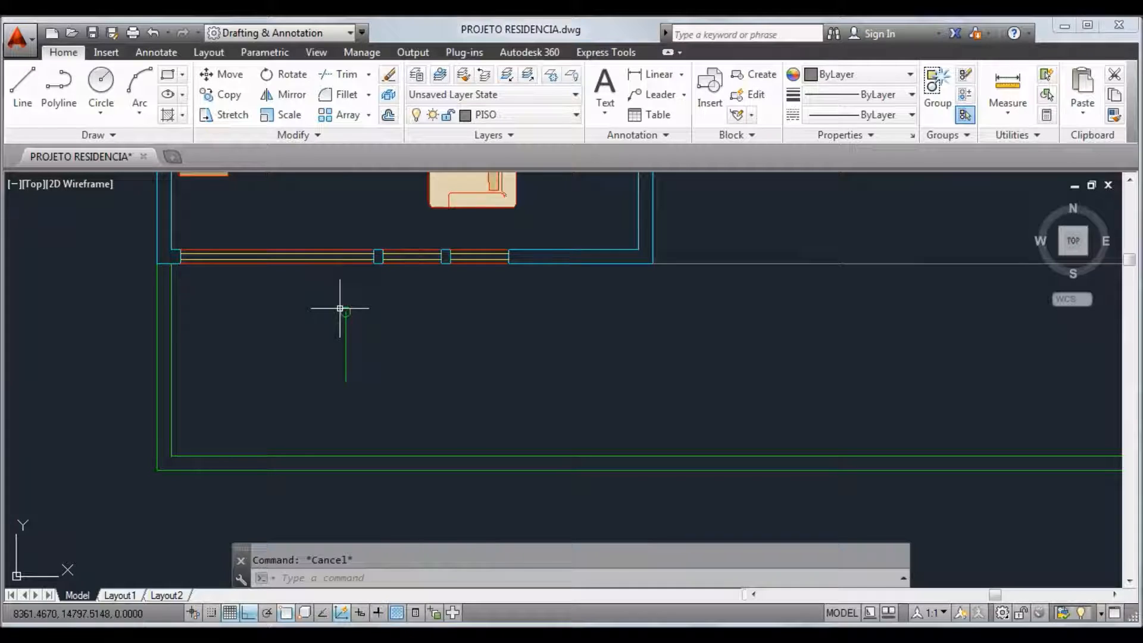
Start a block definition named CHAMADA with its base point at the centre of the small circle.
{"action": "scroll", "coordinate": [343, 309], "scroll_direction": "up", "scroll_amount": 5}
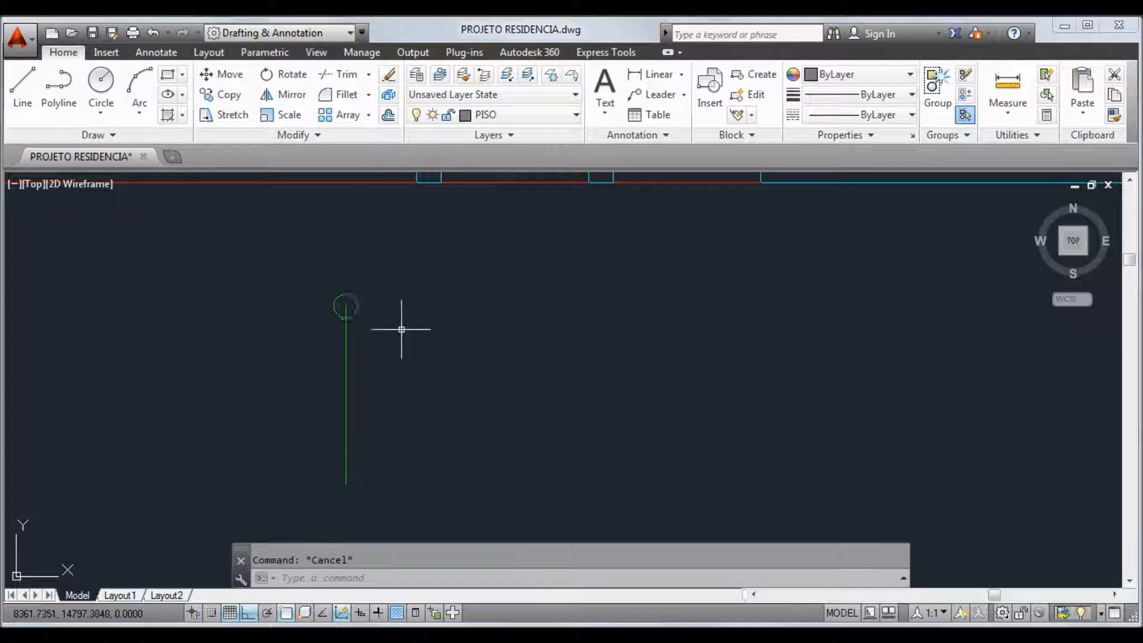
{"action": "scroll", "coordinate": [419, 333], "scroll_direction": "down", "scroll_amount": 3}
{"action": "type", "text": "BLOCK"}
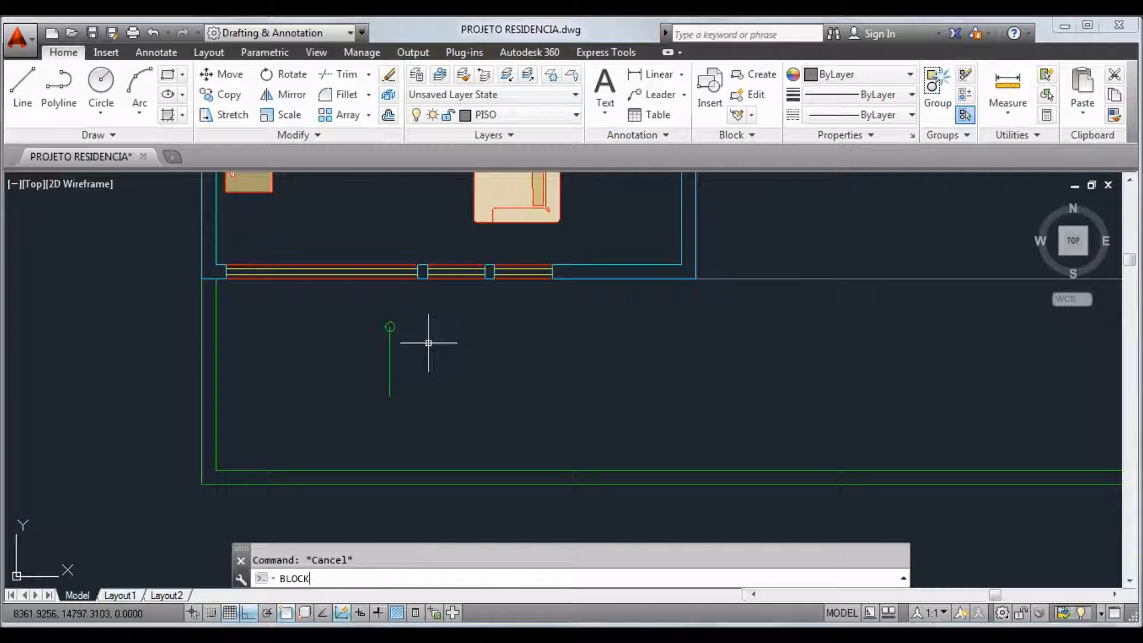
{"action": "key", "text": "Return"}
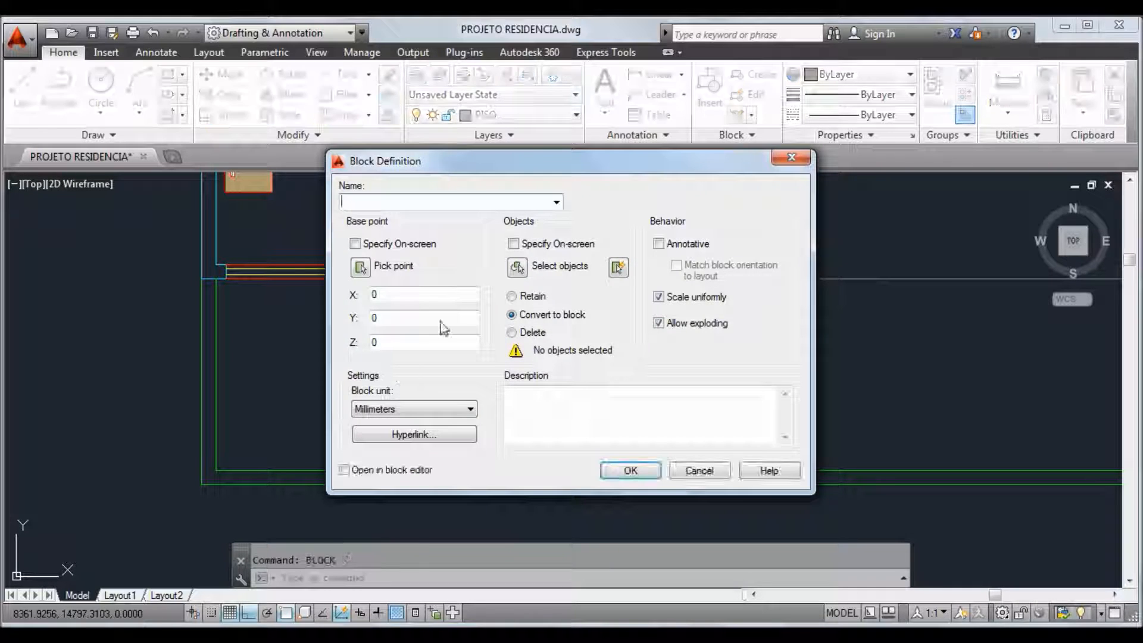
{"action": "type", "text": "CHAMADA"}
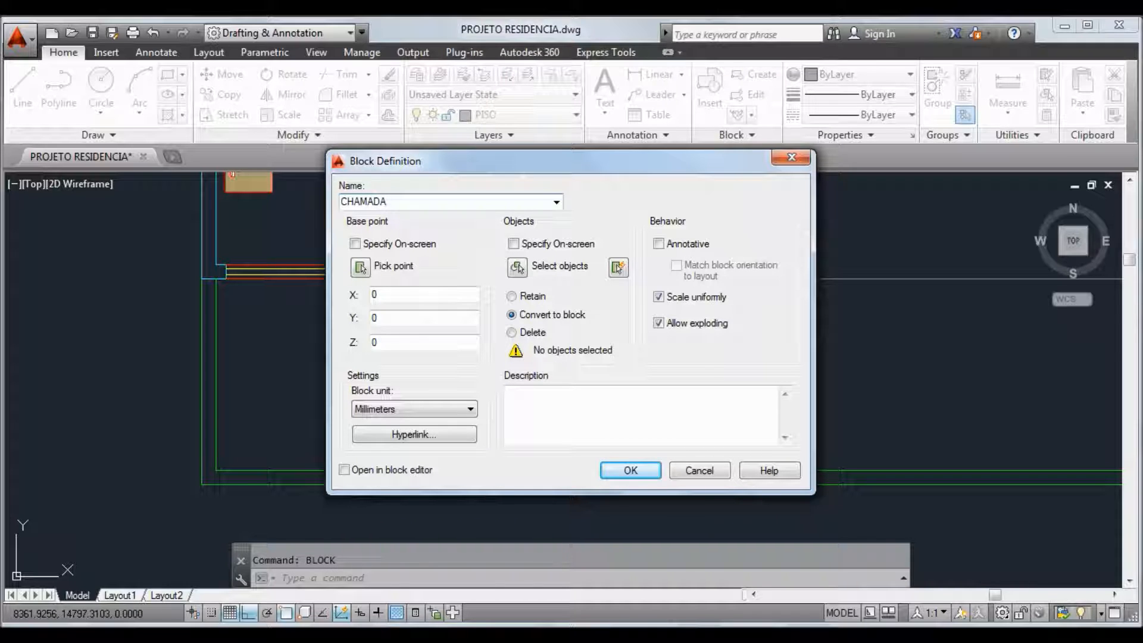
{"action": "left_click", "coordinate": [360, 269]}
{"action": "scroll", "coordinate": [399, 316], "scroll_direction": "up", "scroll_amount": 5}
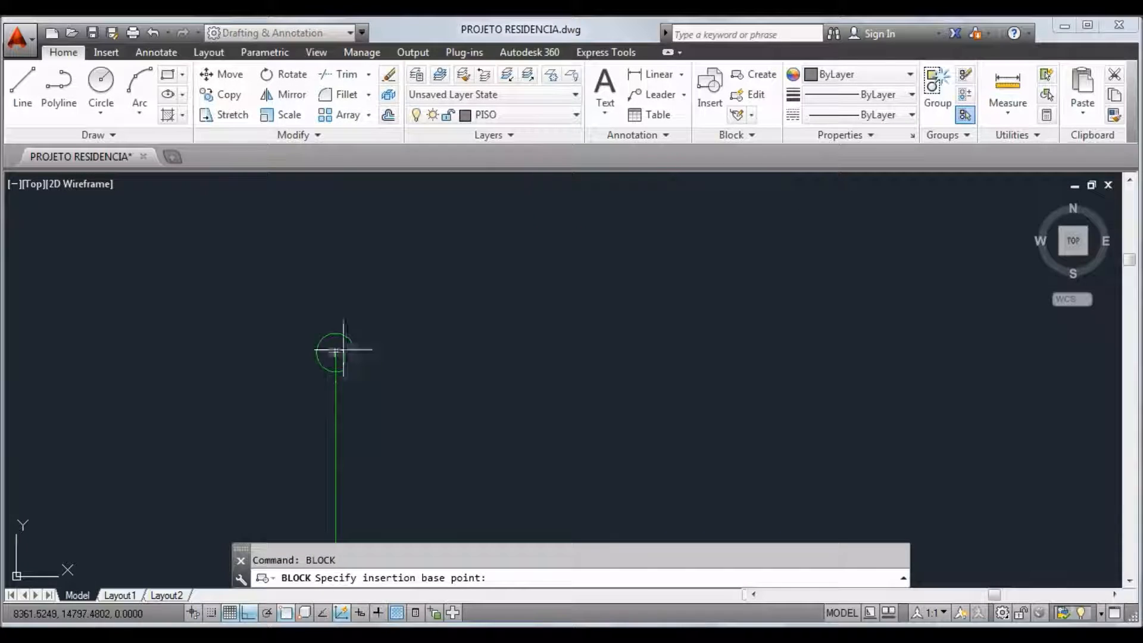
{"action": "left_click", "coordinate": [335, 353]}
Pick the small circle and its vertical line as the objects of the CHAMADA block and create the block.
{"action": "left_click", "coordinate": [517, 267]}
{"action": "scroll", "coordinate": [471, 311], "scroll_direction": "down", "scroll_amount": 2}
{"action": "left_click", "coordinate": [472, 311]}
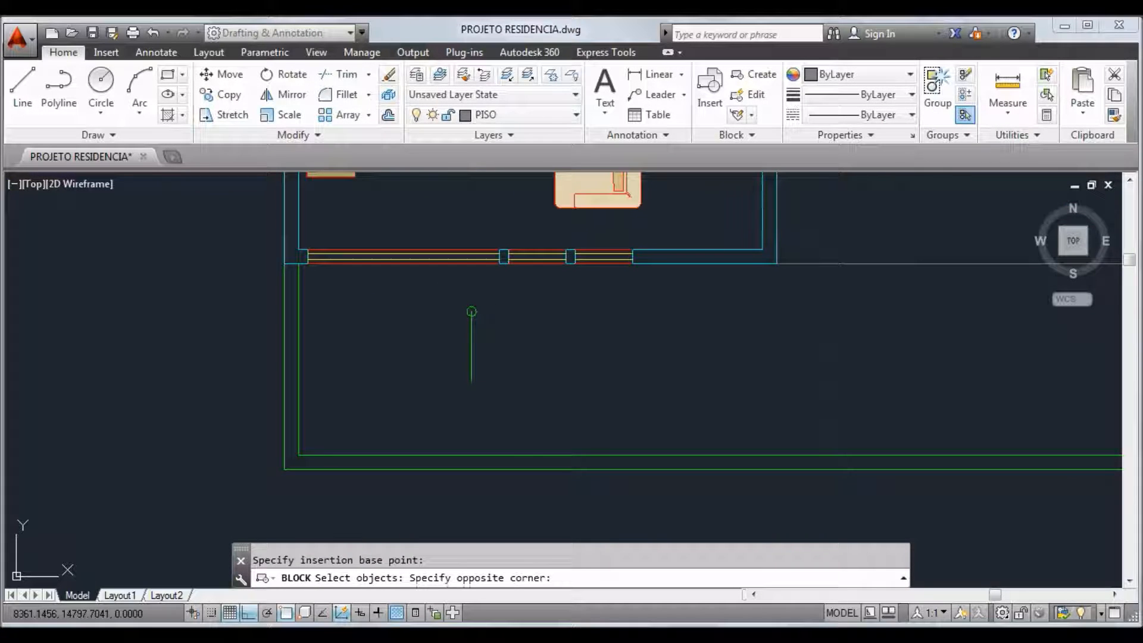
{"action": "left_click", "coordinate": [518, 401]}
{"action": "key", "text": "Return"}
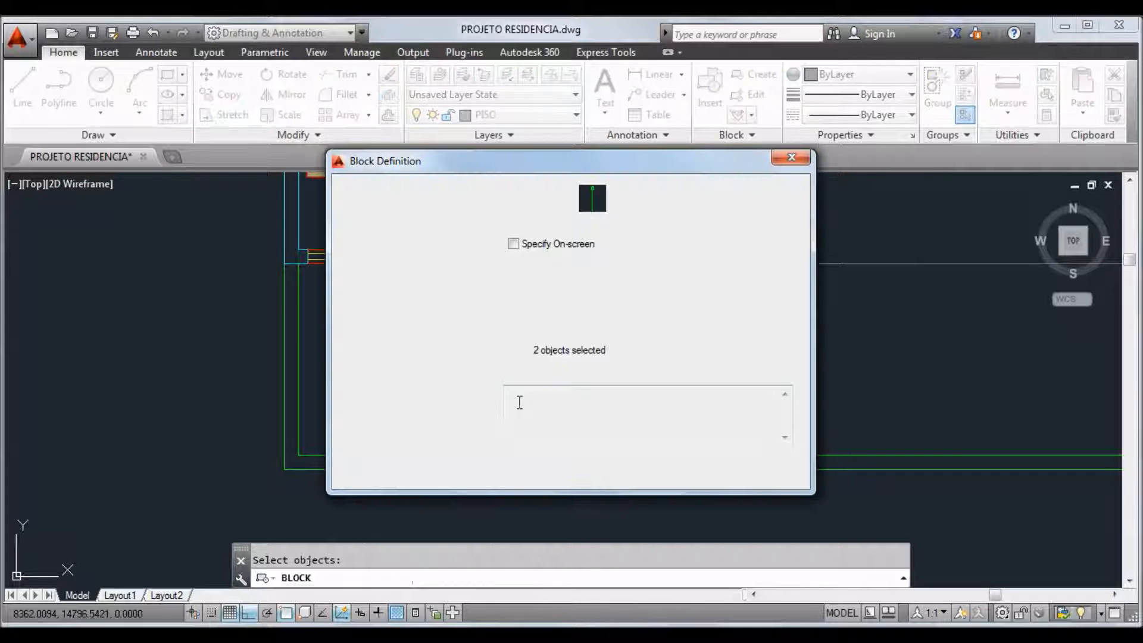
{"action": "left_click", "coordinate": [639, 471]}
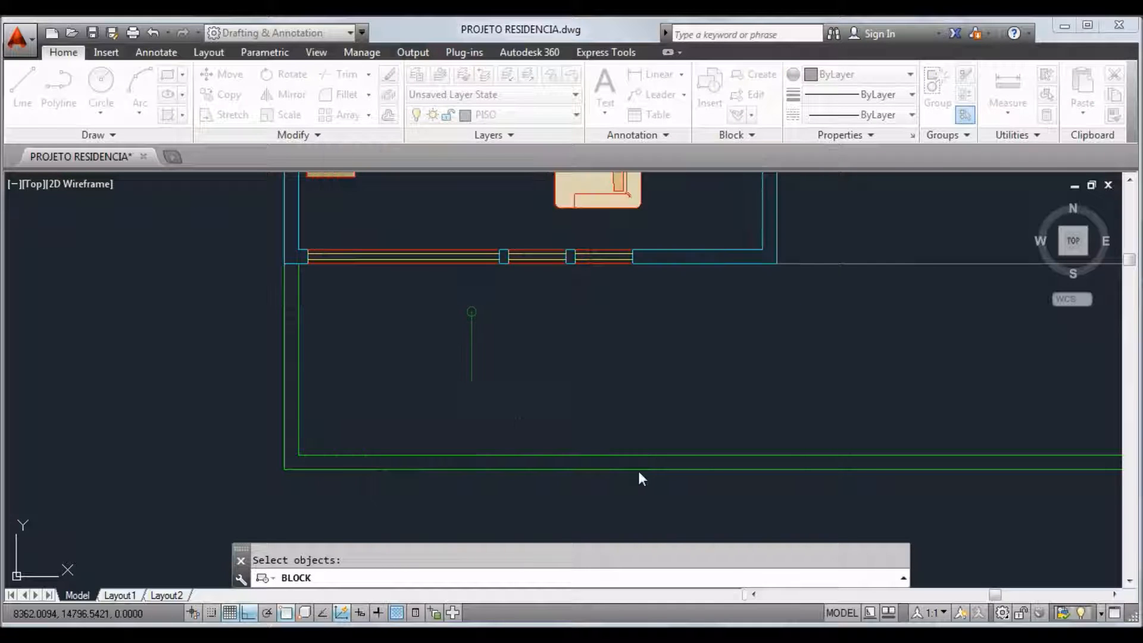
Move the CHAMADA block by its circle centre onto the middle of the widest window in the SALA ESTAR's lower wall.
{"action": "scroll", "coordinate": [471, 303], "scroll_direction": "up", "scroll_amount": 3}
{"action": "left_click", "coordinate": [467, 324]}
{"action": "left_click", "coordinate": [469, 311]}
{"action": "scroll", "coordinate": [488, 292], "scroll_direction": "down", "scroll_amount": 2}
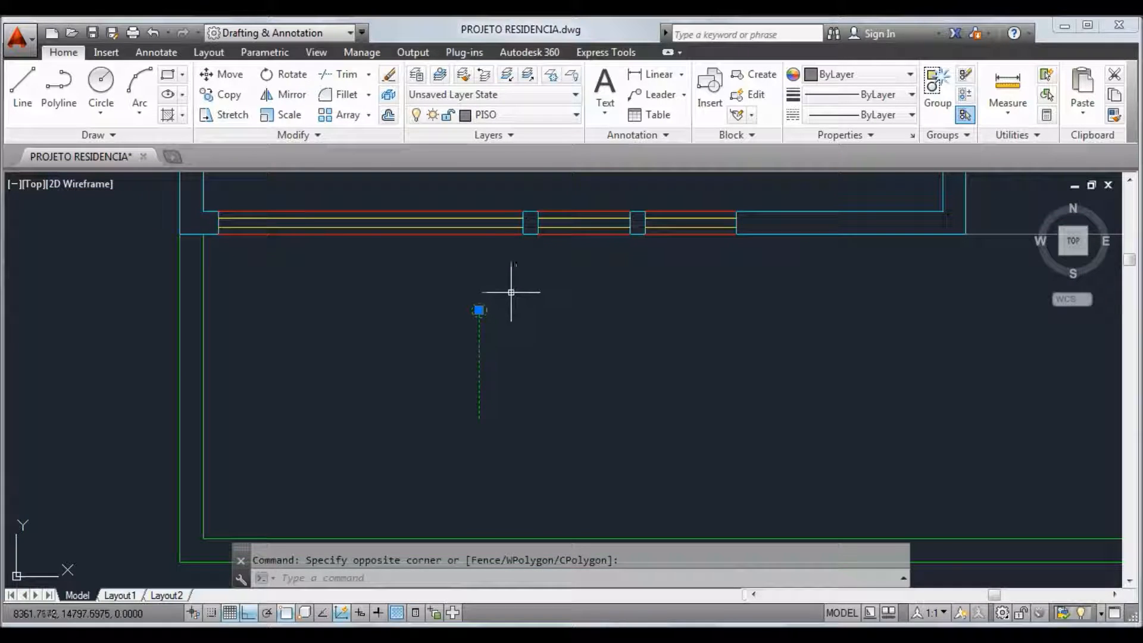
{"action": "middle_click_drag", "start_coordinate": [510, 292], "coordinate": [485, 297]}
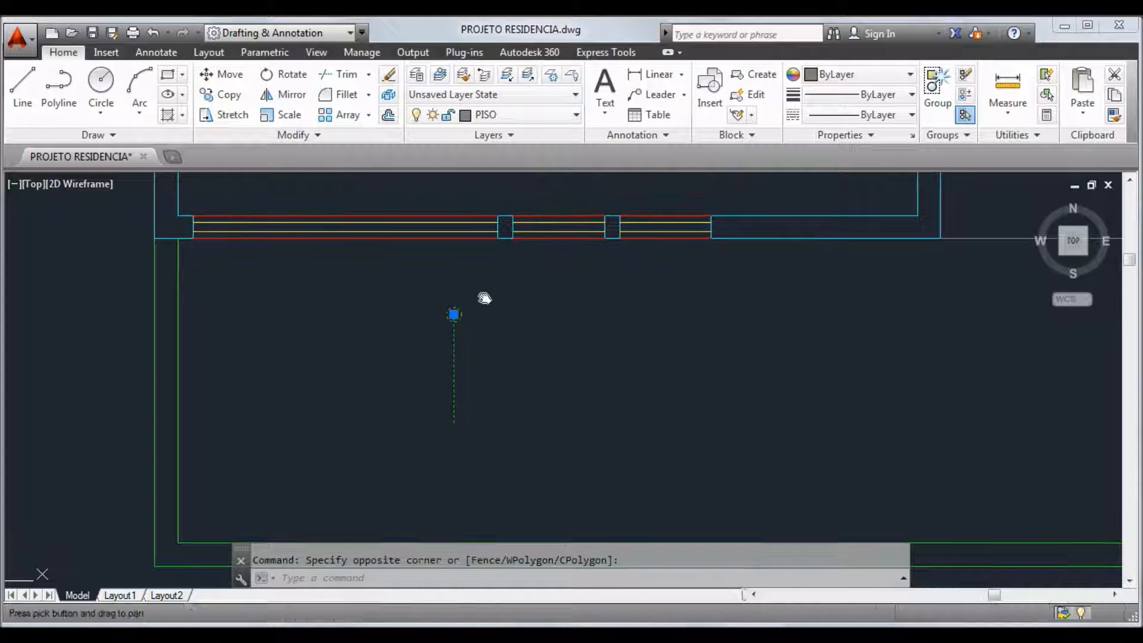
{"action": "left_click", "coordinate": [226, 74]}
{"action": "left_click", "coordinate": [451, 357]}
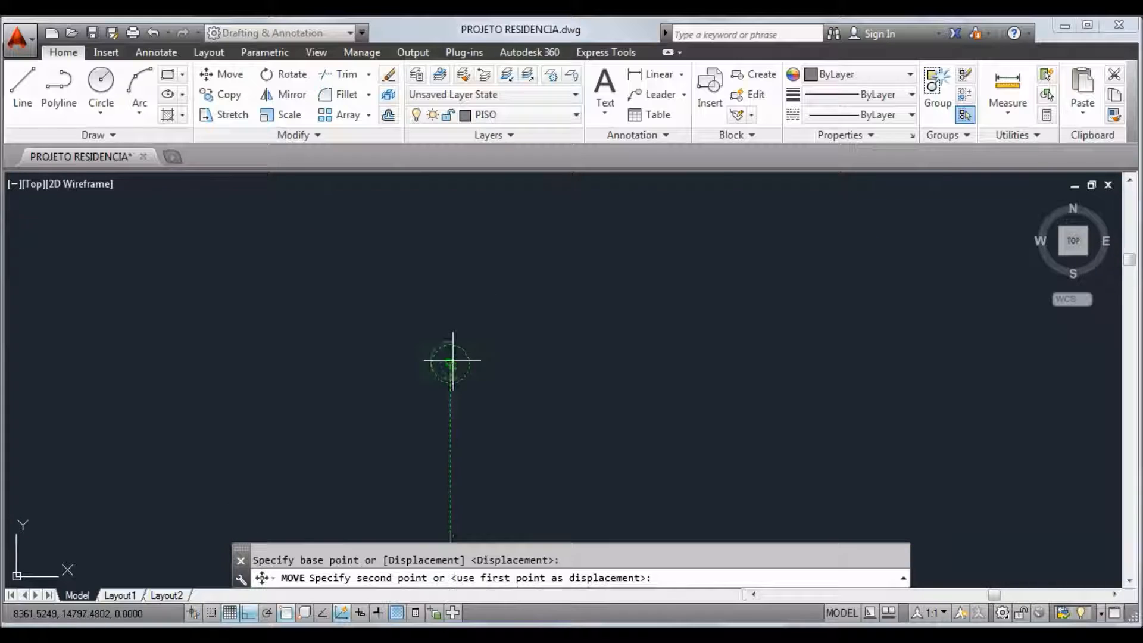
{"action": "scroll", "coordinate": [452, 361], "scroll_direction": "down", "scroll_amount": 4}
{"action": "left_click", "coordinate": [345, 277]}
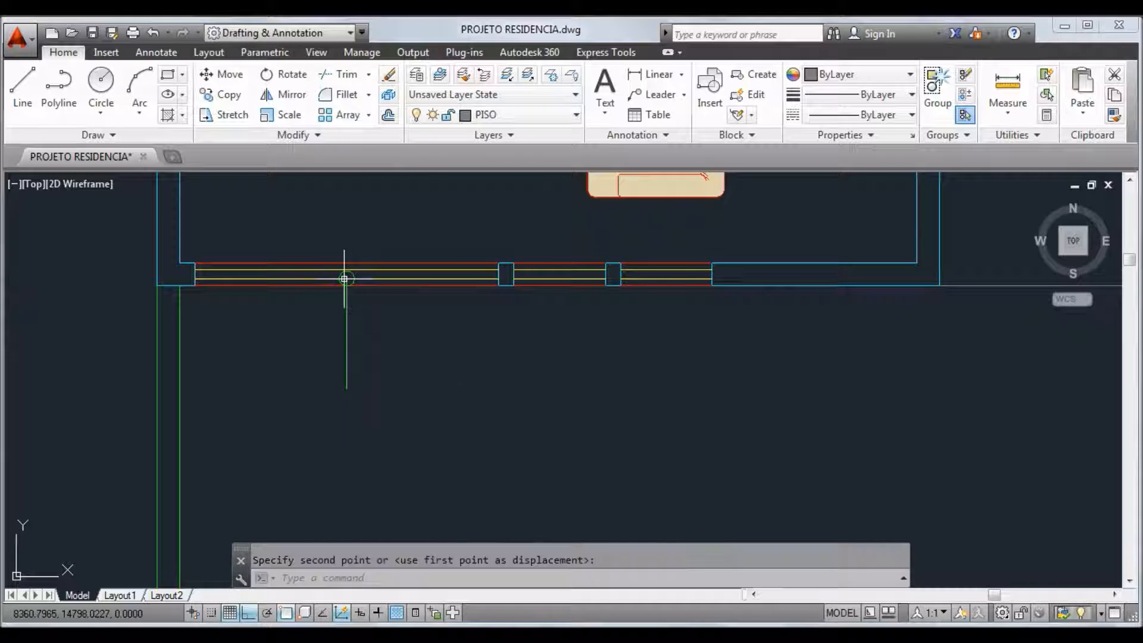
Examine the CHAMADA callouts at the SALA ESTAR, kitchen and DORMITÓRIO 1 windows across the floor plan.
{"action": "scroll", "coordinate": [484, 303], "scroll_direction": "down", "scroll_amount": 3}
{"action": "scroll", "coordinate": [523, 402], "scroll_direction": "up", "scroll_amount": 2}
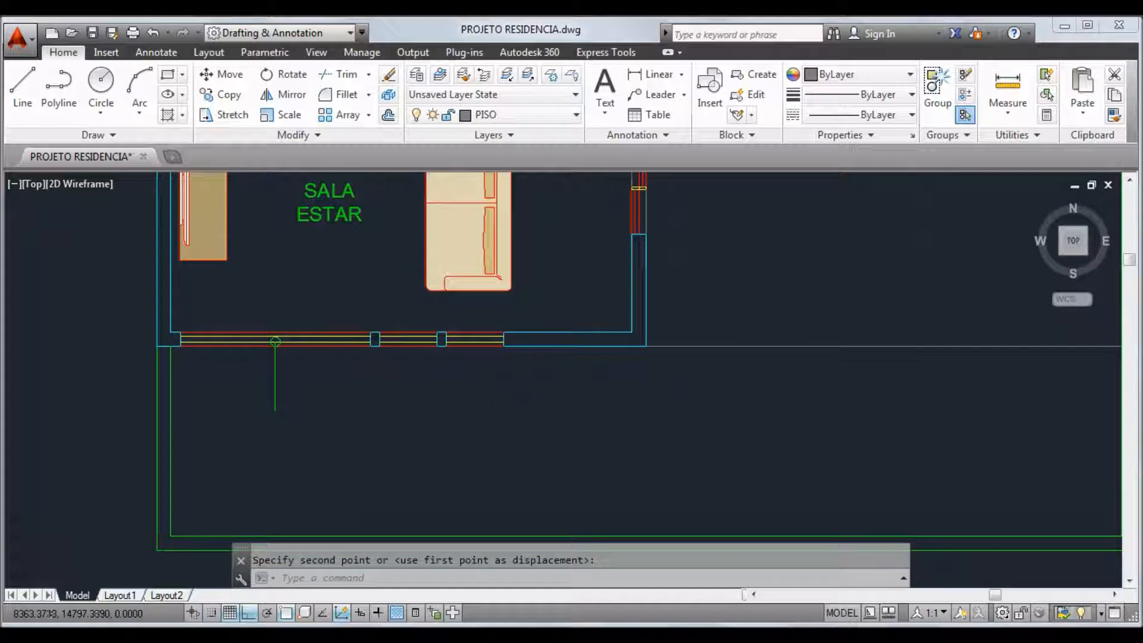
{"action": "scroll", "coordinate": [523, 402], "scroll_direction": "down", "scroll_amount": 2}
{"action": "middle_click_drag", "start_coordinate": [671, 375], "coordinate": [583, 364]}
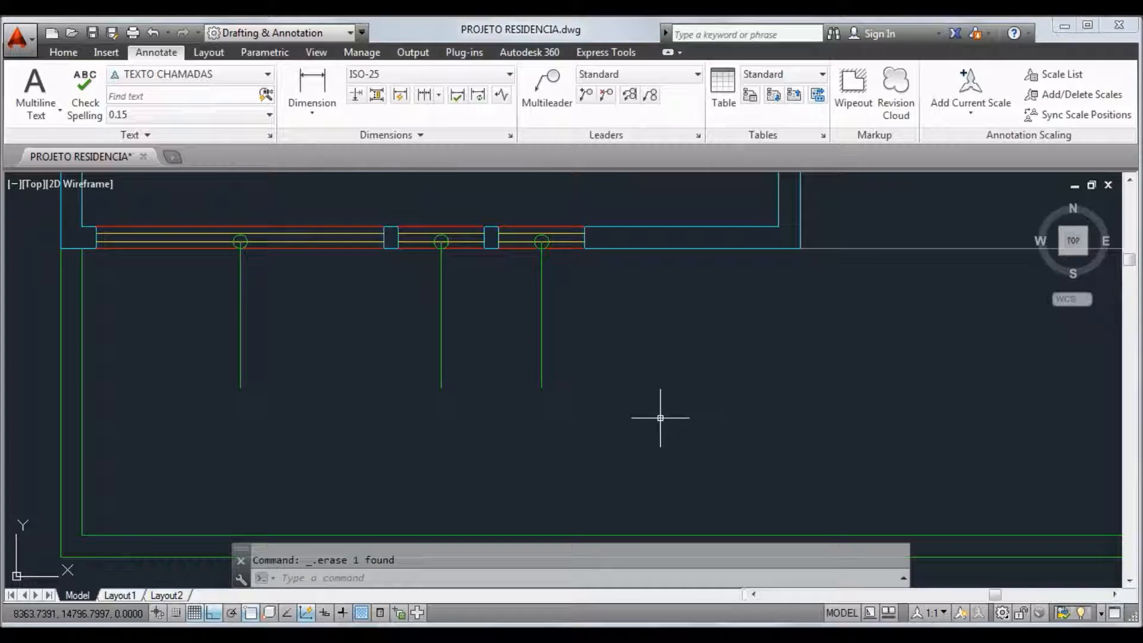
{"action": "scroll", "coordinate": [658, 413], "scroll_direction": "down", "scroll_amount": 3}
{"action": "middle_click_drag", "start_coordinate": [678, 387], "coordinate": [527, 398]}
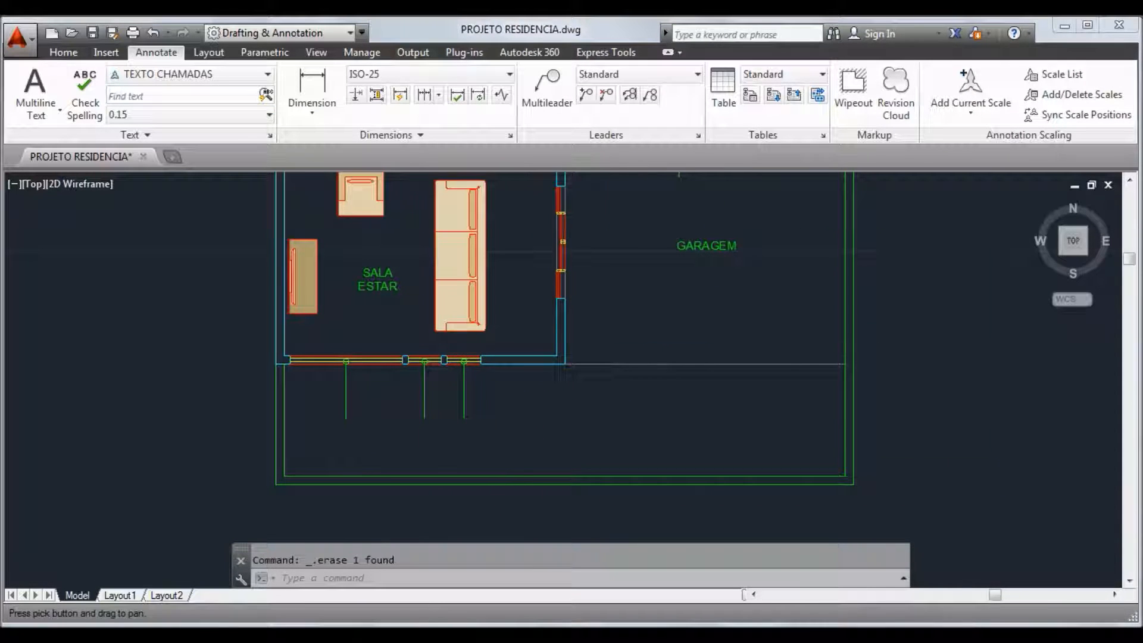
{"action": "middle_click_drag", "start_coordinate": [687, 177], "coordinate": [644, 417]}
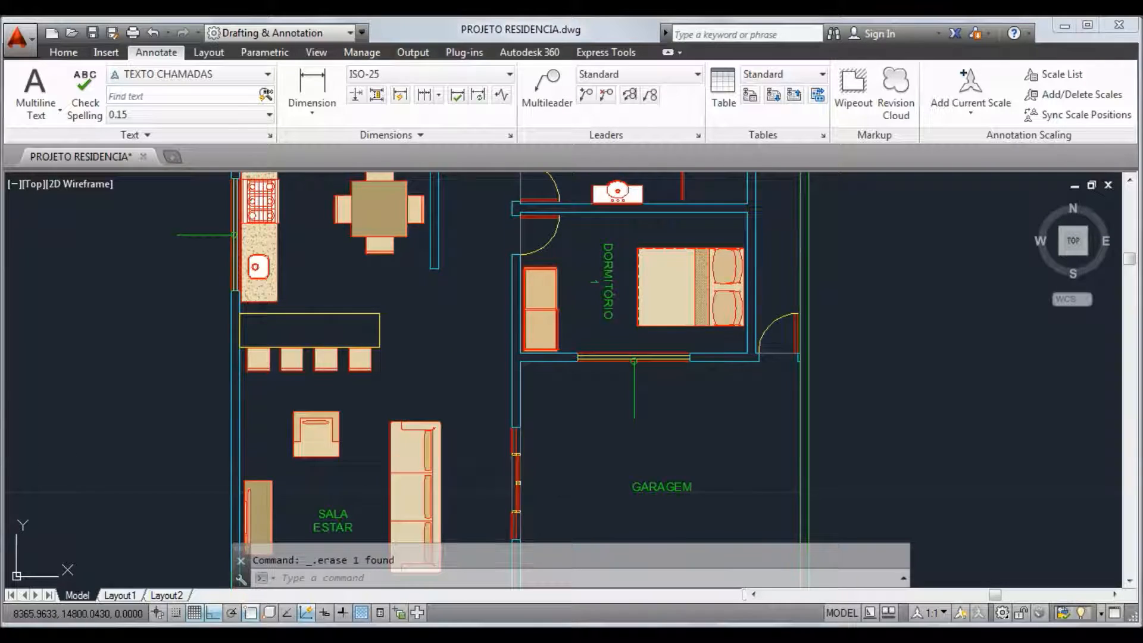
{"action": "middle_click_drag", "start_coordinate": [588, 488], "coordinate": [605, 260]}
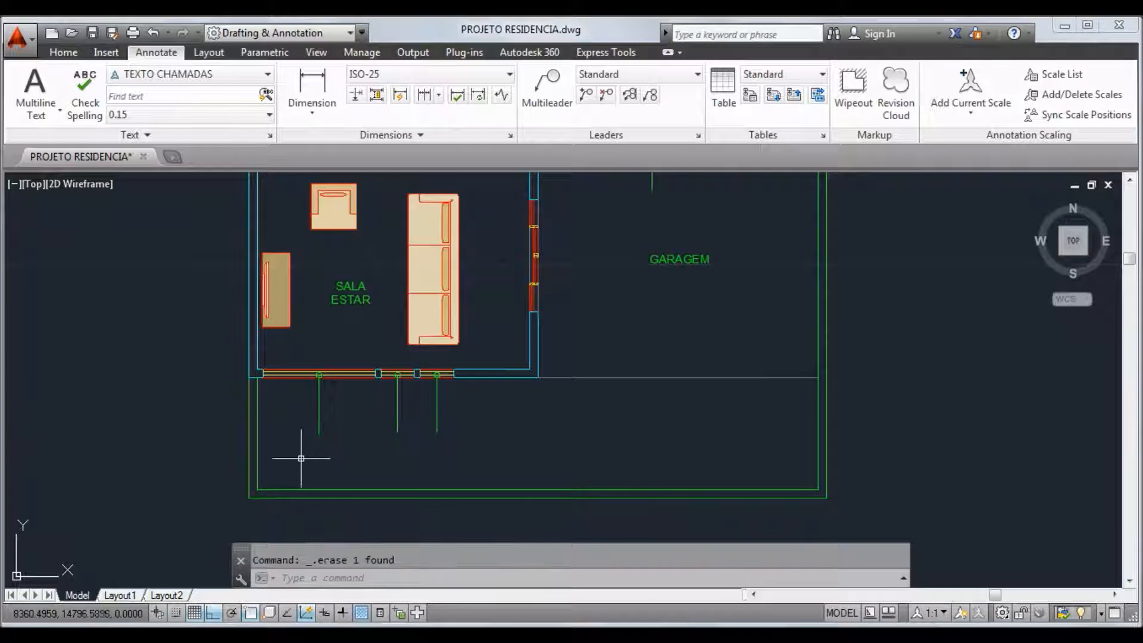
{"action": "scroll", "coordinate": [301, 454], "scroll_direction": "up", "scroll_amount": 4}
{"action": "middle_click_drag", "start_coordinate": [466, 364], "coordinate": [465, 385]}
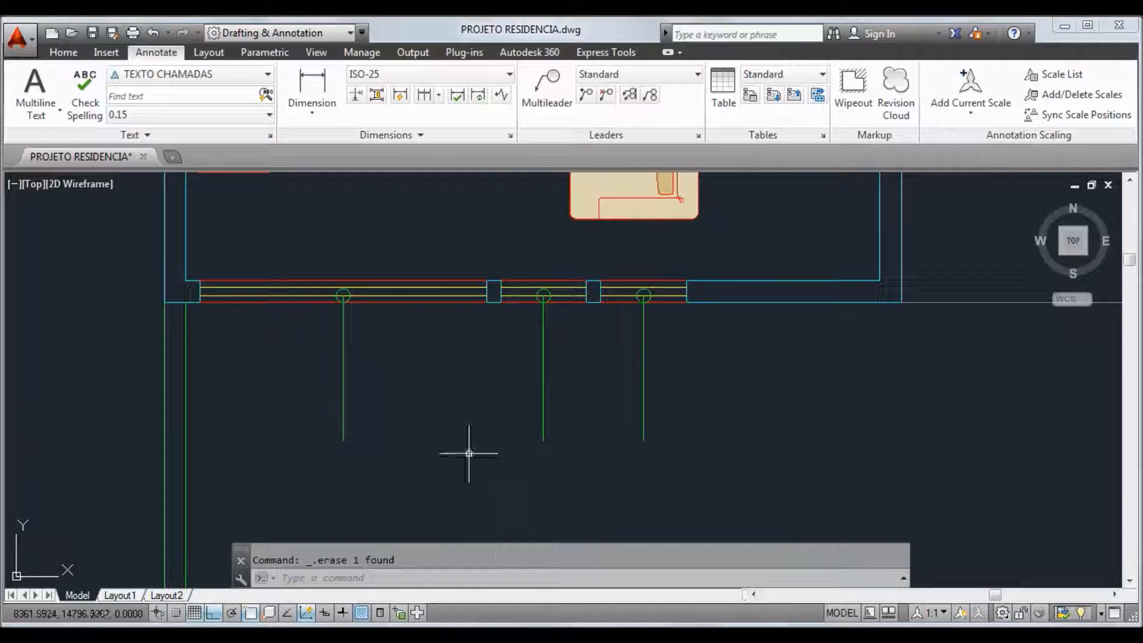
Start a multiline text in style TEXTO CHAMADAS, rotated 90 degrees, beside the callout line of the widest SALA ESTAR window.
{"action": "left_click", "coordinate": [35, 88]}
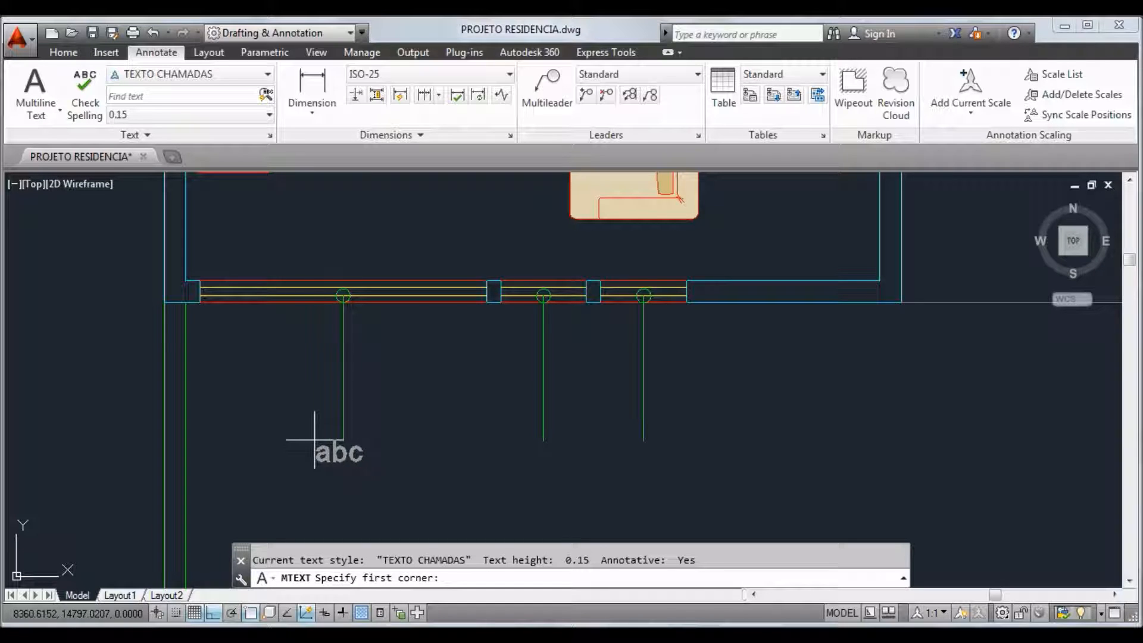
{"action": "left_click", "coordinate": [330, 438]}
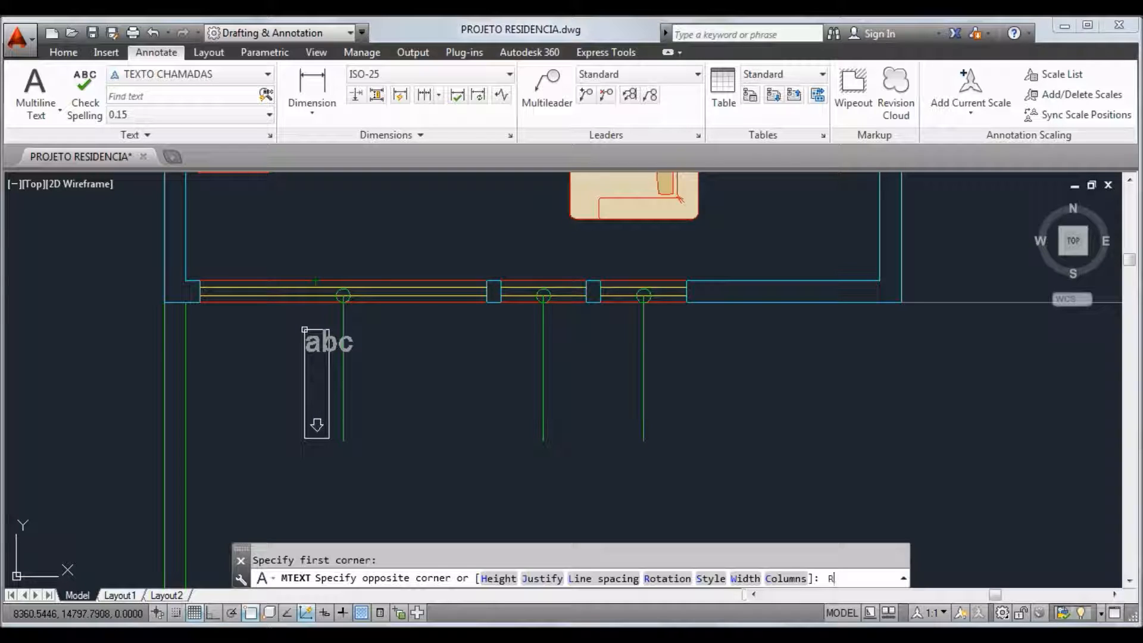
{"action": "key", "text": "Return"}
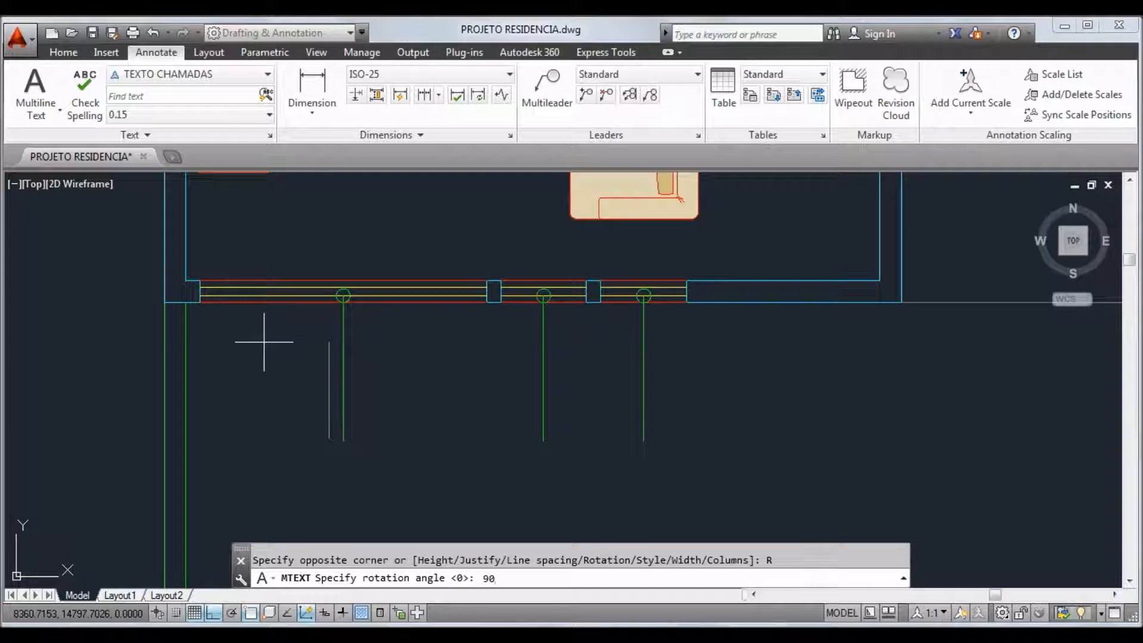
{"action": "type", "text": "90"}
{"action": "key", "text": "Return"}
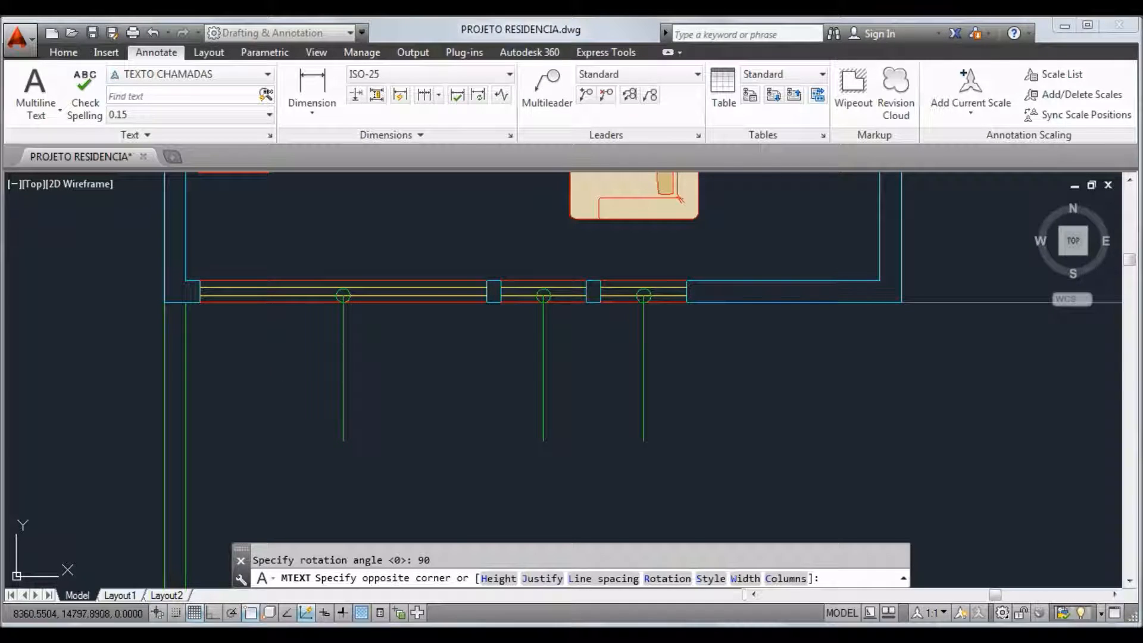
{"action": "left_click", "coordinate": [329, 388]}
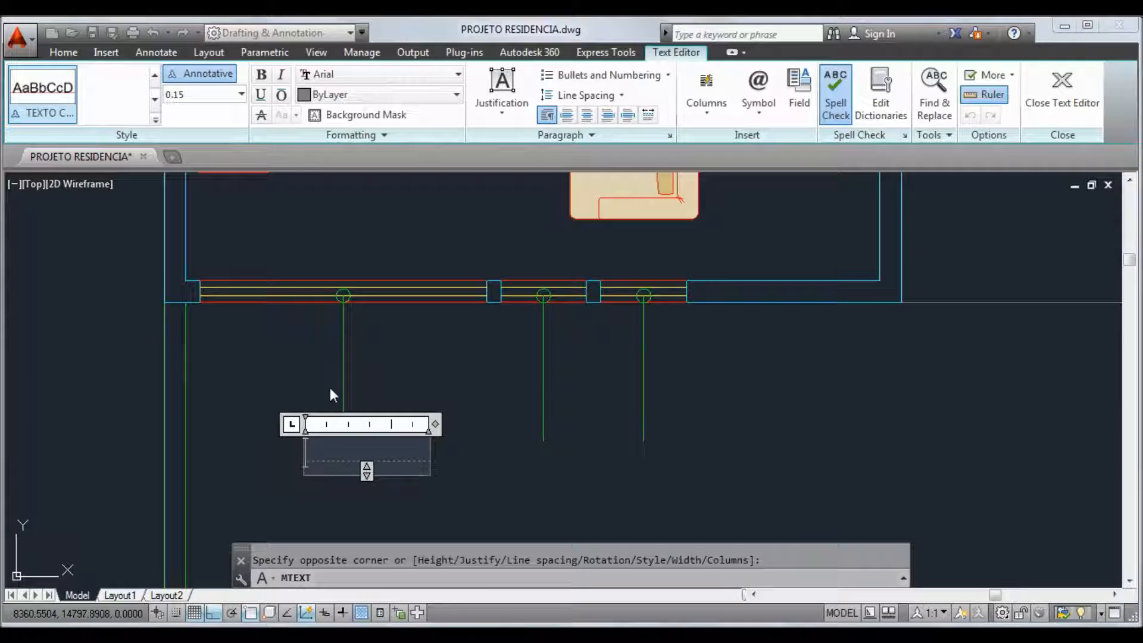
Enter 2,00X1,20 with 0,90 on a second line, centre both lines and finish the text.
{"action": "type", "text": "2,00X1,20"}
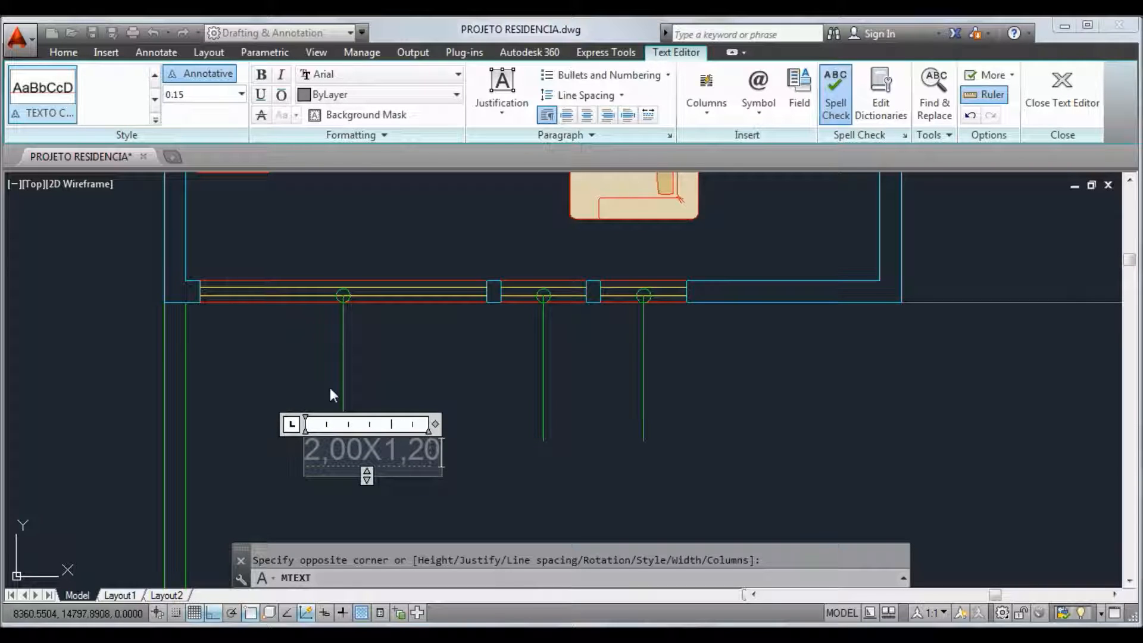
{"action": "key", "text": "Return"}
{"action": "type", "text": "0,90"}
{"action": "left_click_drag", "start_coordinate": [385, 480], "coordinate": [337, 464]}
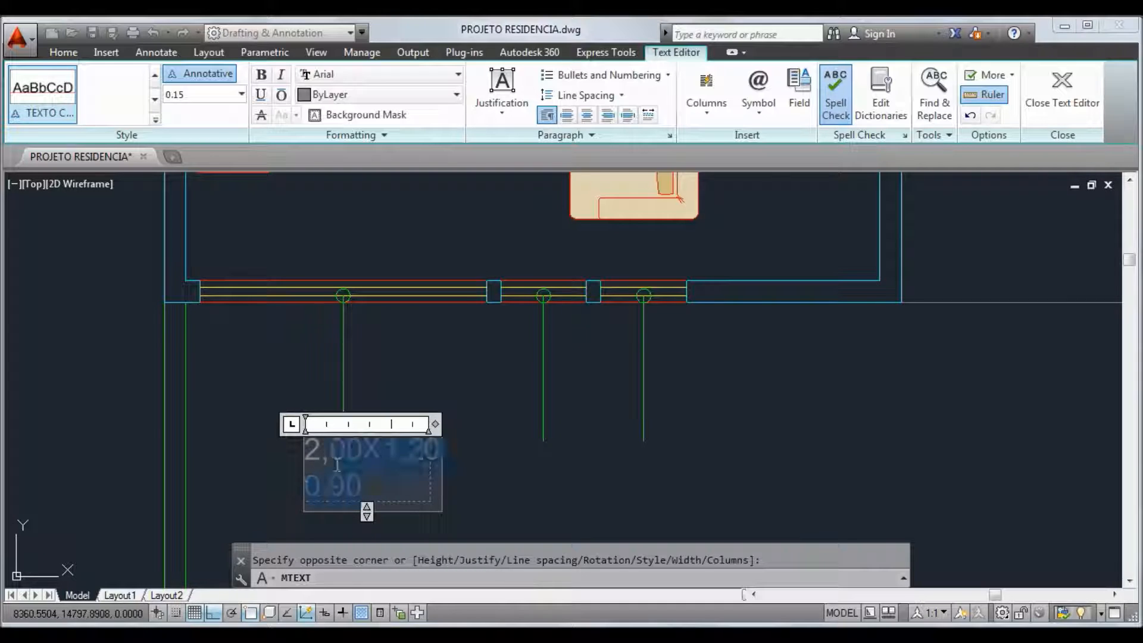
{"action": "left_click", "coordinate": [586, 114]}
{"action": "left_click", "coordinate": [446, 467]}
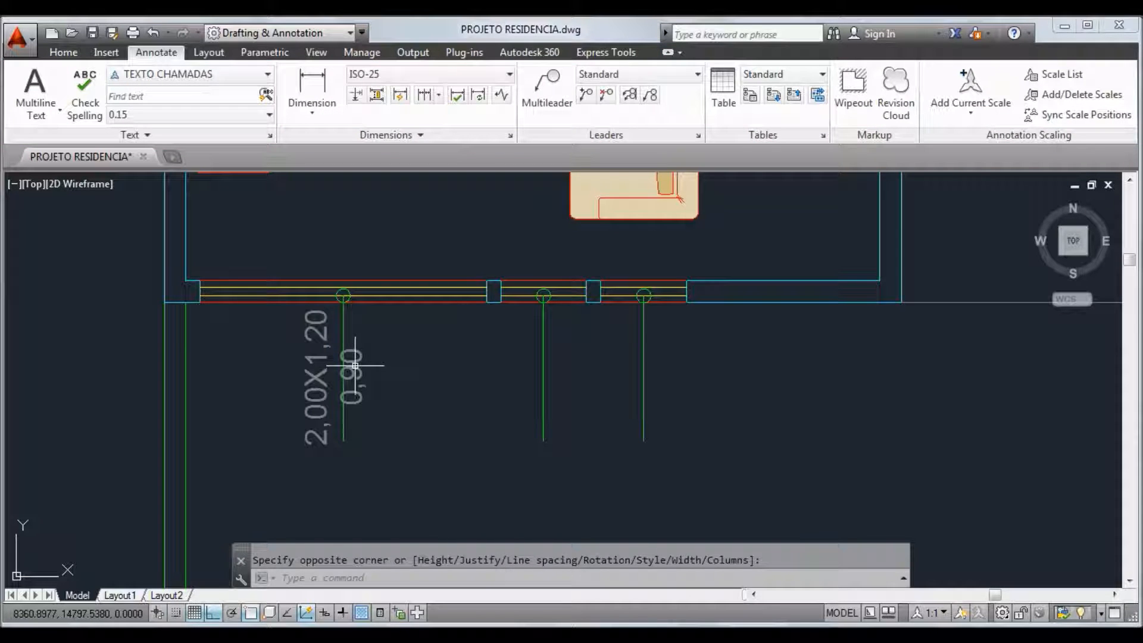
Shift the 2,00X1,20 / 0,90 text so the callout line runs between its two lines.
{"action": "left_click", "coordinate": [355, 366]}
{"action": "left_click_drag", "start_coordinate": [354, 367], "coordinate": [361, 368]}
{"action": "left_click", "coordinate": [362, 371]}
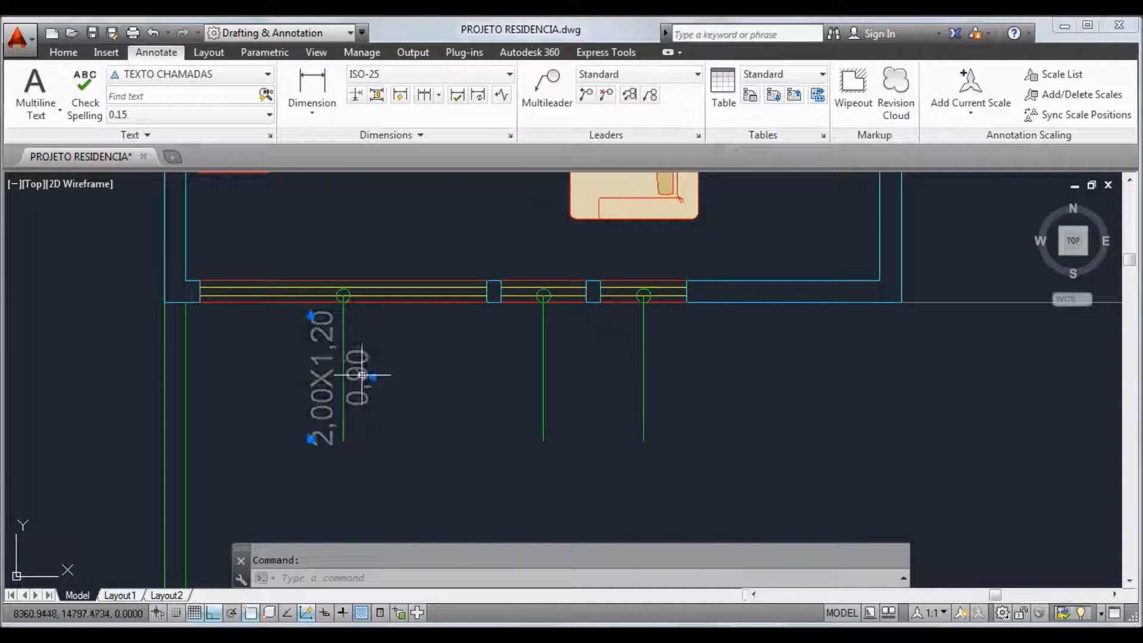
{"action": "left_click", "coordinate": [357, 374]}
{"action": "mouse_move", "coordinate": [358, 374]}
{"action": "left_mouse_down"}
{"action": "mouse_move", "coordinate": [377, 369]}
{"action": "mouse_move", "coordinate": [364, 368]}
{"action": "left_mouse_up"}
{"action": "left_click", "coordinate": [359, 375]}
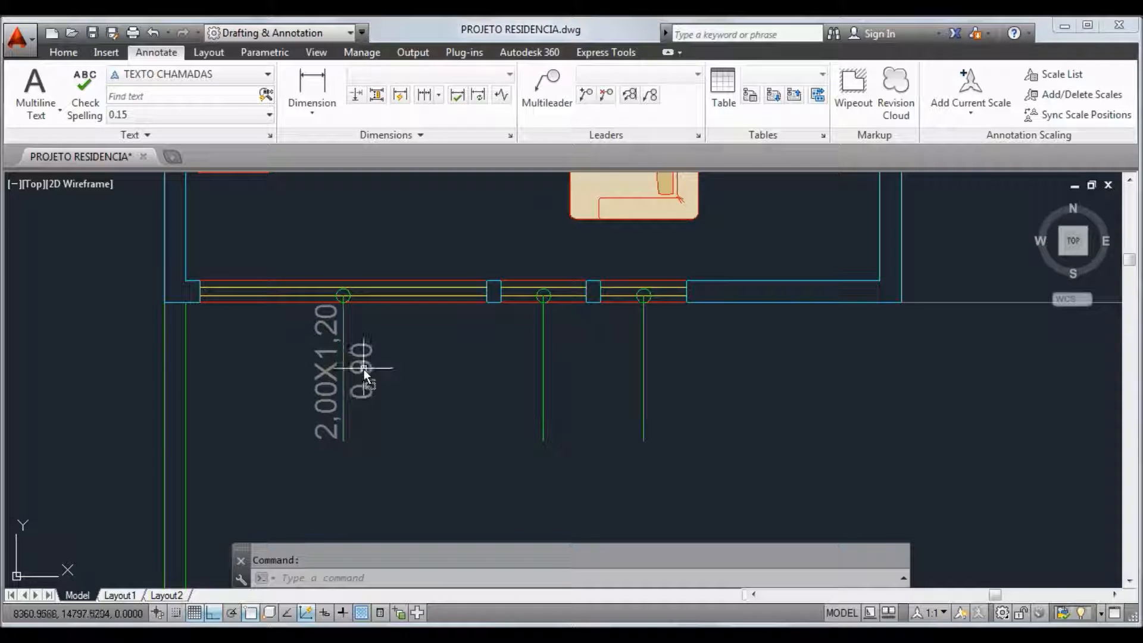
Assign the 2,00X1,20 / 0,90 window text to layer LINHA 02.
{"action": "left_click", "coordinate": [364, 370]}
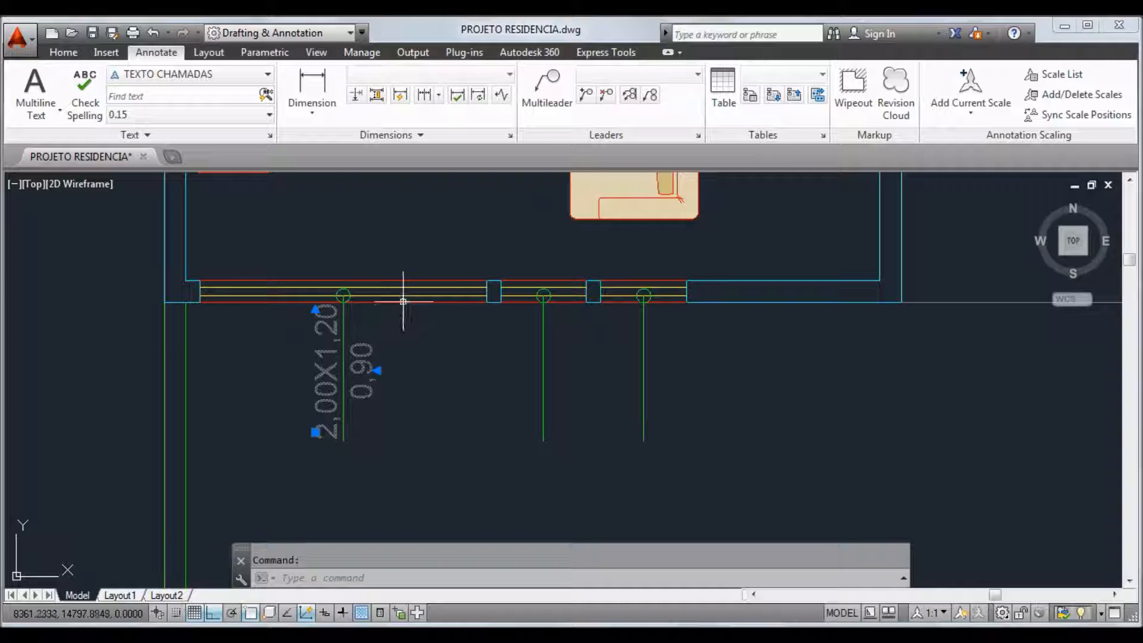
{"action": "left_click", "coordinate": [80, 54]}
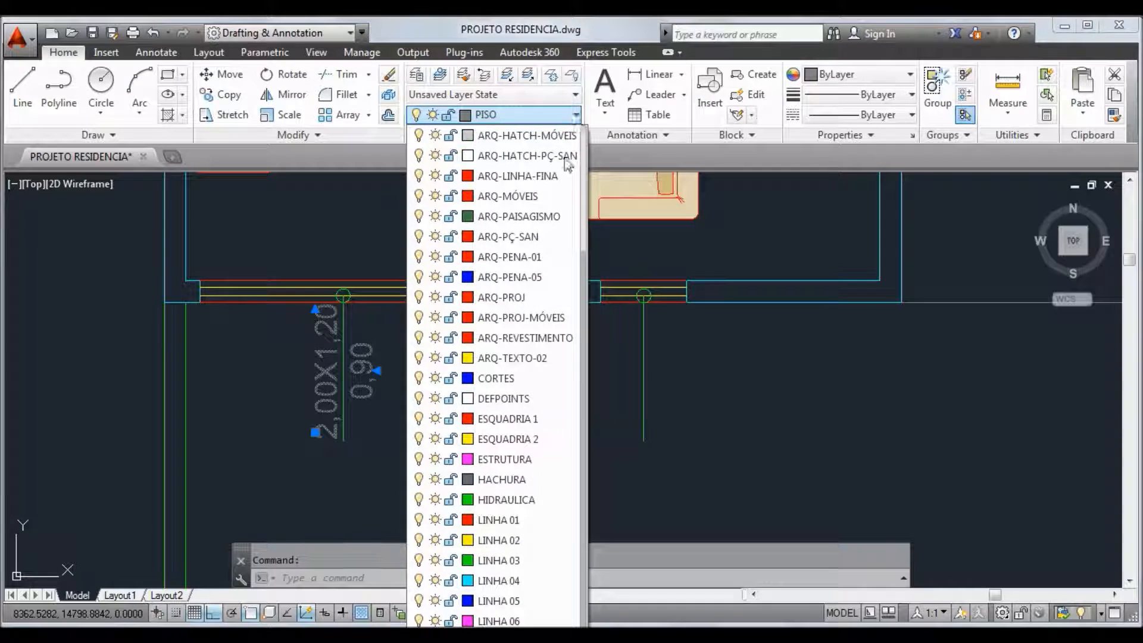
{"action": "left_click", "coordinate": [532, 542]}
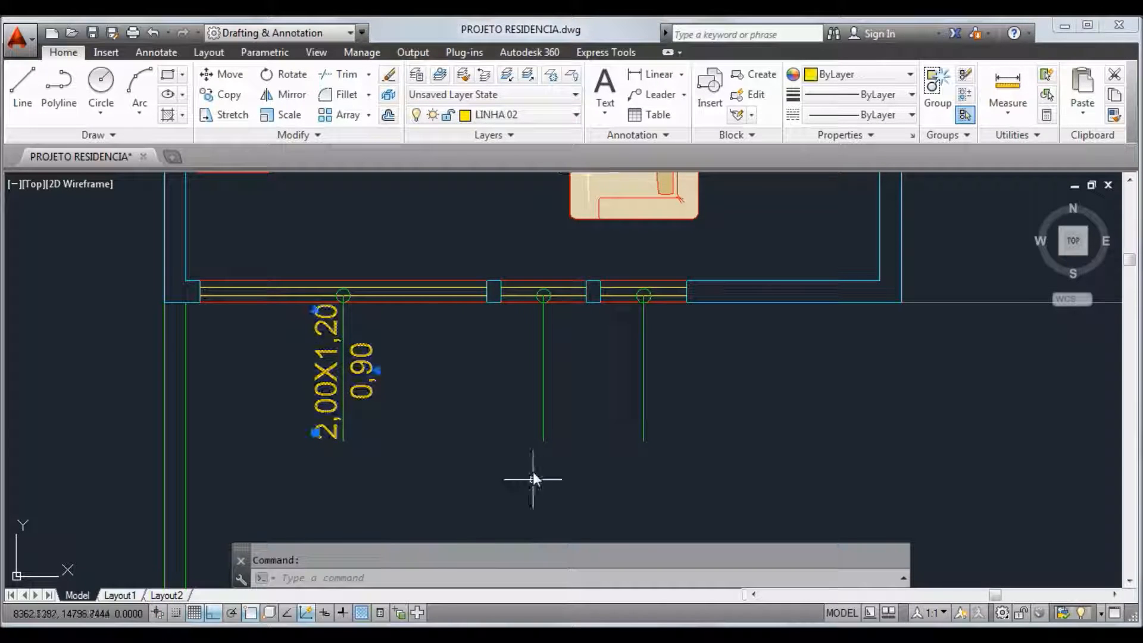
{"action": "key", "text": "Escape"}
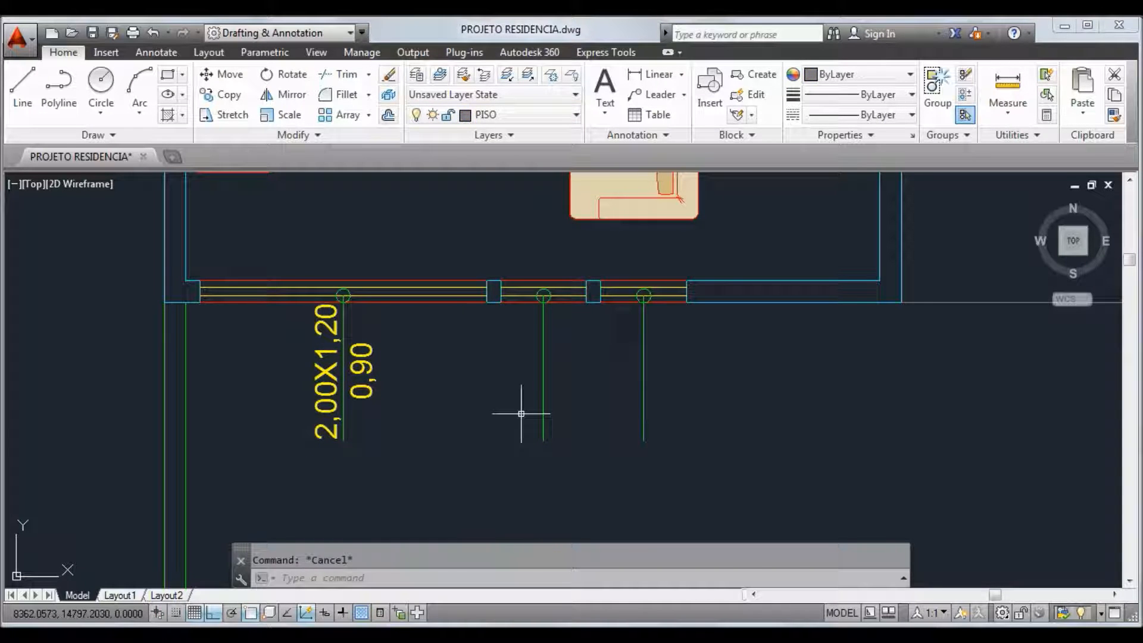
Start a multiline text rotated 90 degrees beside the callout line of the middle SALA ESTAR window.
{"action": "middle_click_drag", "start_coordinate": [461, 382], "coordinate": [375, 375]}
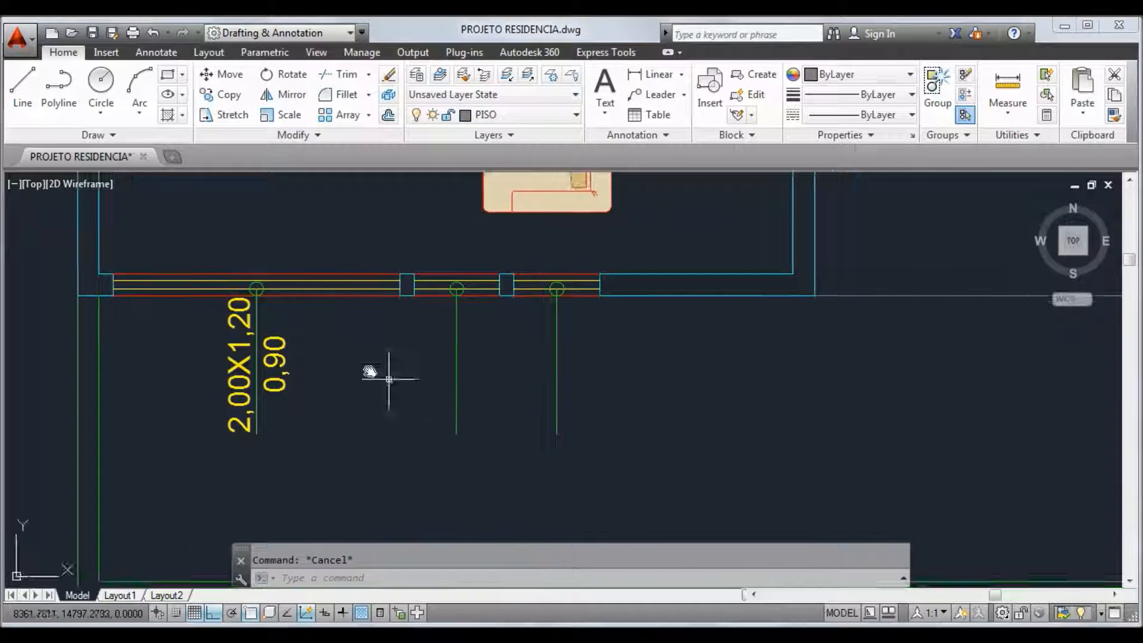
{"action": "left_click", "coordinate": [605, 89]}
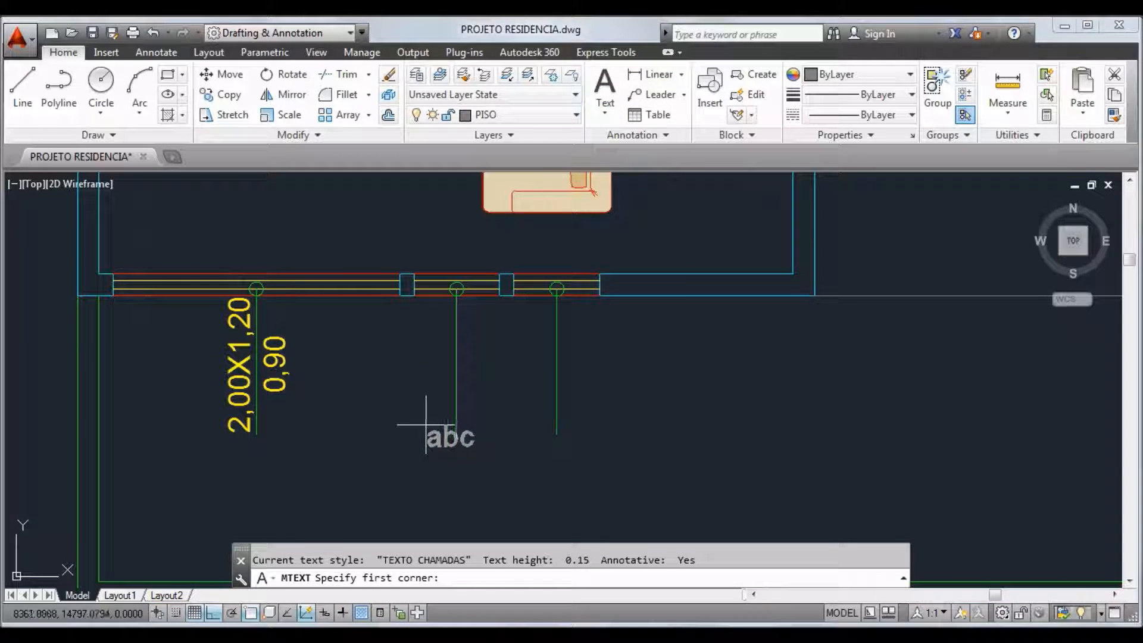
{"action": "left_click", "coordinate": [410, 322]}
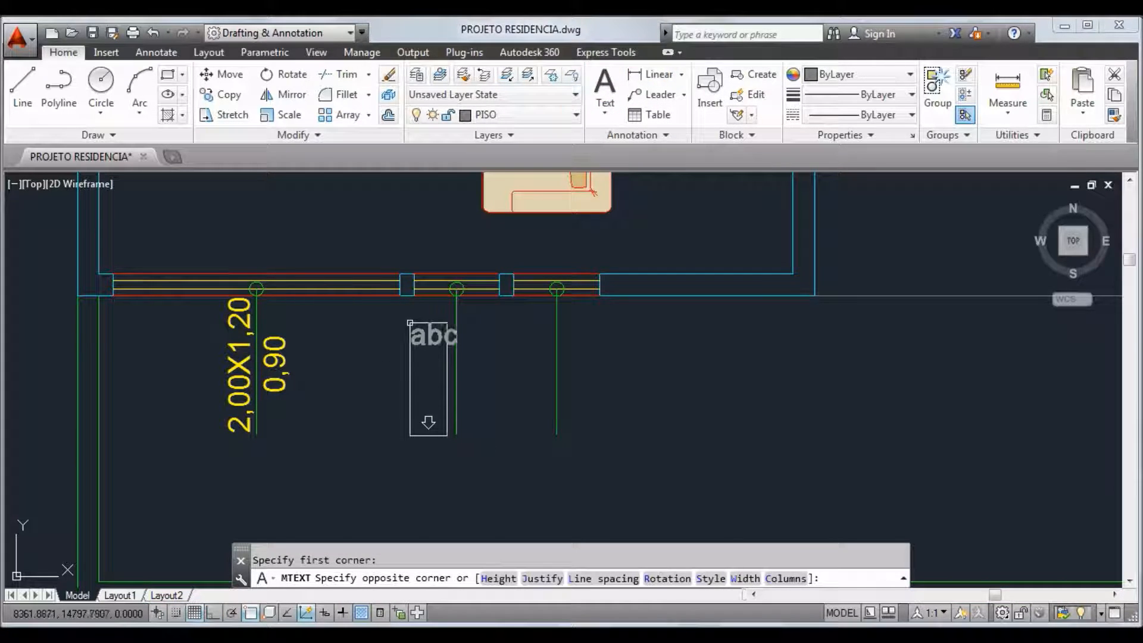
{"action": "type", "text": "R"}
{"action": "key", "text": "Return"}
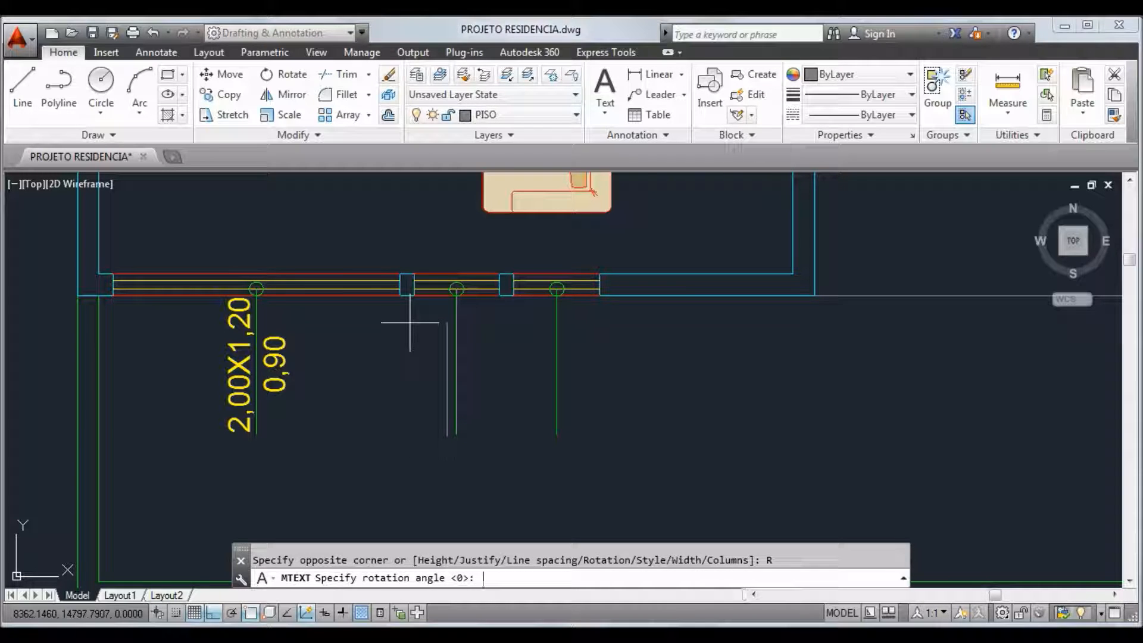
{"action": "type", "text": "90"}
{"action": "key", "text": "Return"}
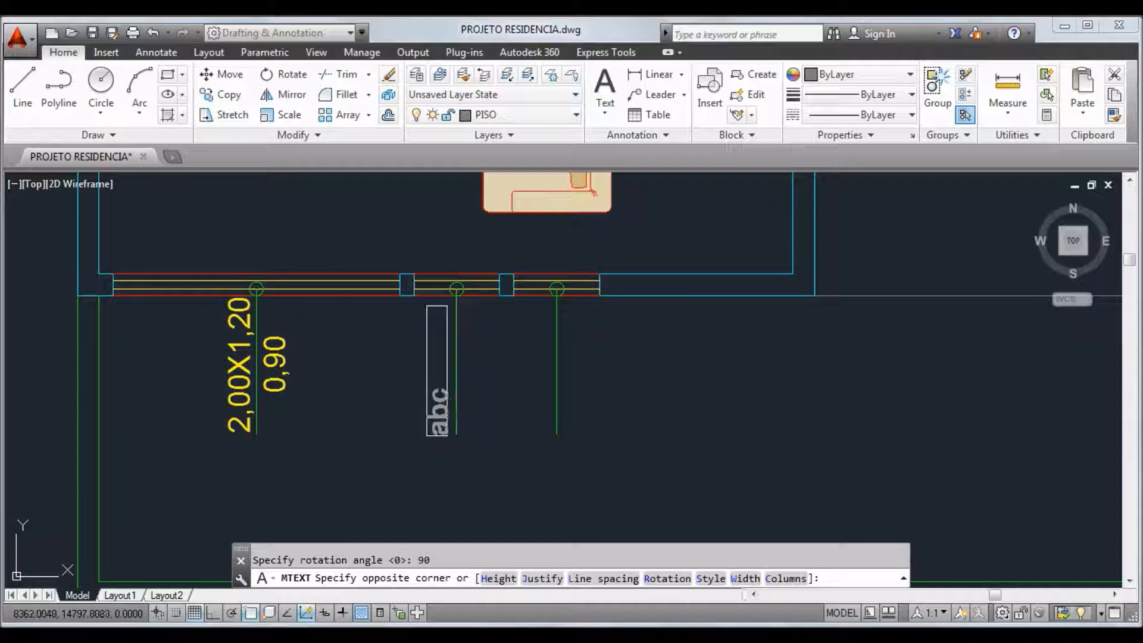
{"action": "left_click", "coordinate": [446, 435]}
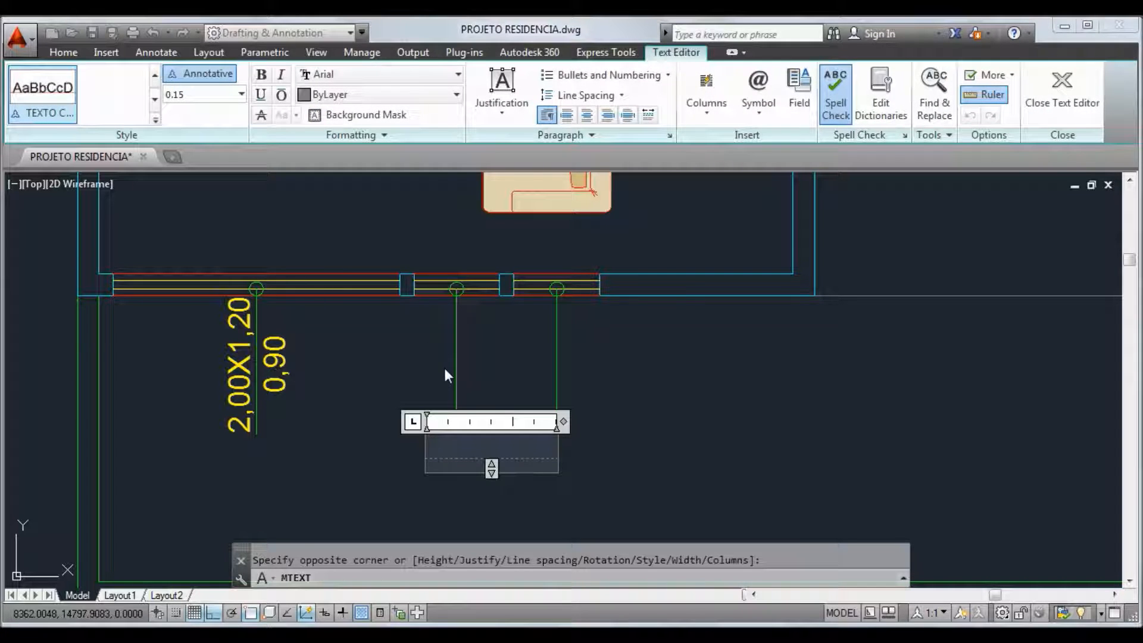
Check the window size in the reference floor plan image and enter 0,60X1,20 with 0,90 on a second line in the text.
{"action": "left_click", "coordinate": [206, 634]}
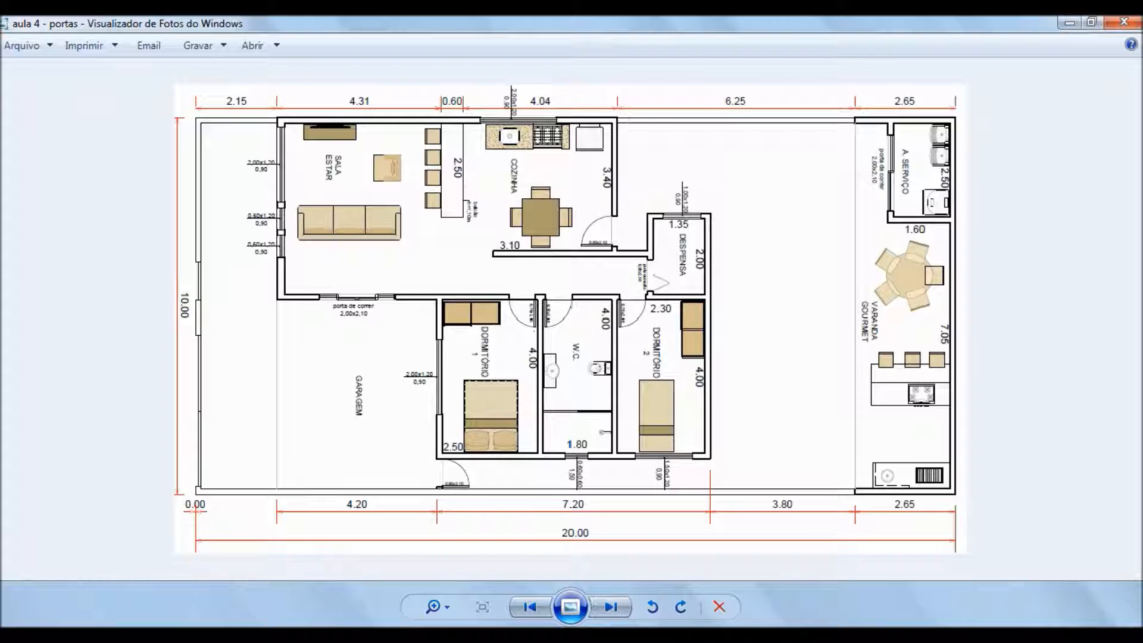
{"action": "left_click", "coordinate": [280, 635]}
{"action": "type", "text": "0,60"}
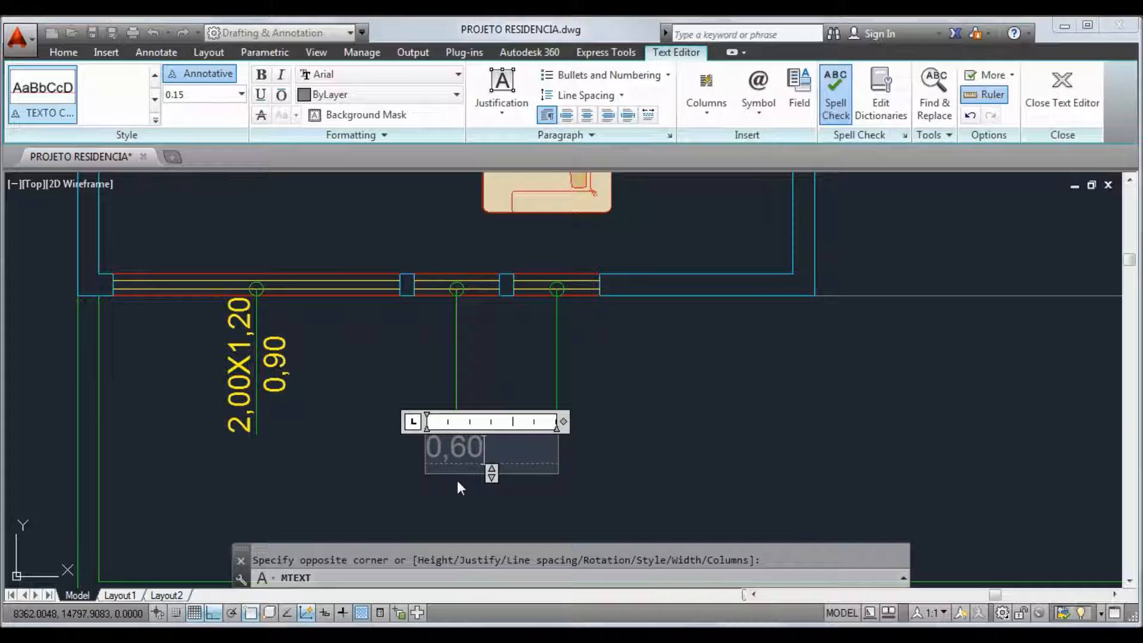
{"action": "type", "text": "Z"}
{"action": "key", "text": "BackSpace"}
{"action": "type", "text": "X1,20"}
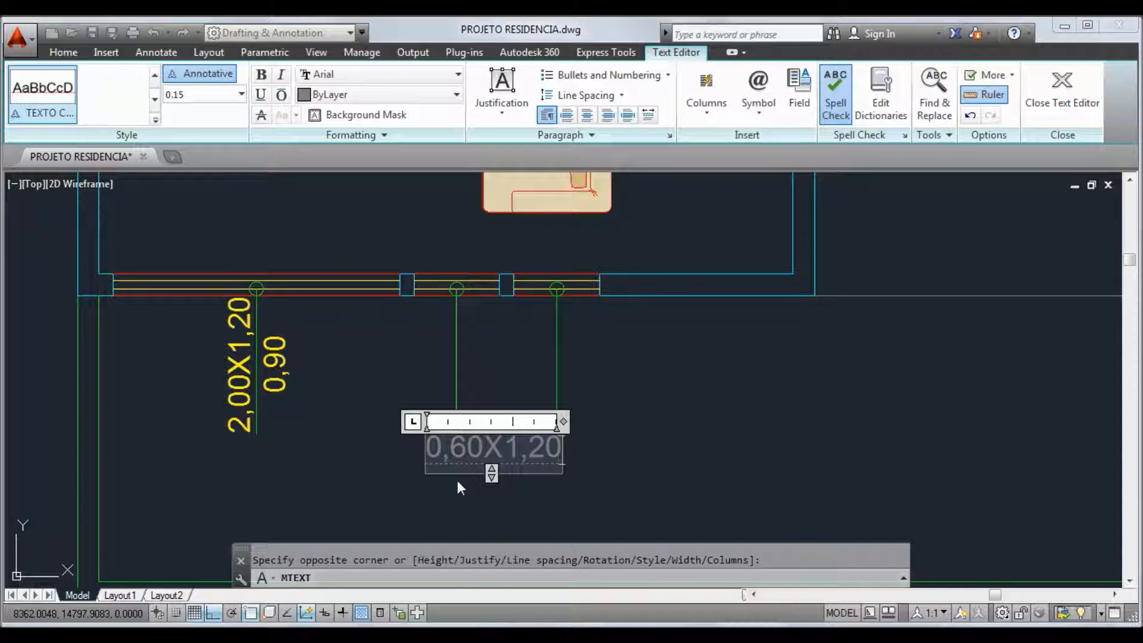
{"action": "key", "text": "Return"}
{"action": "type", "text": "0,90"}
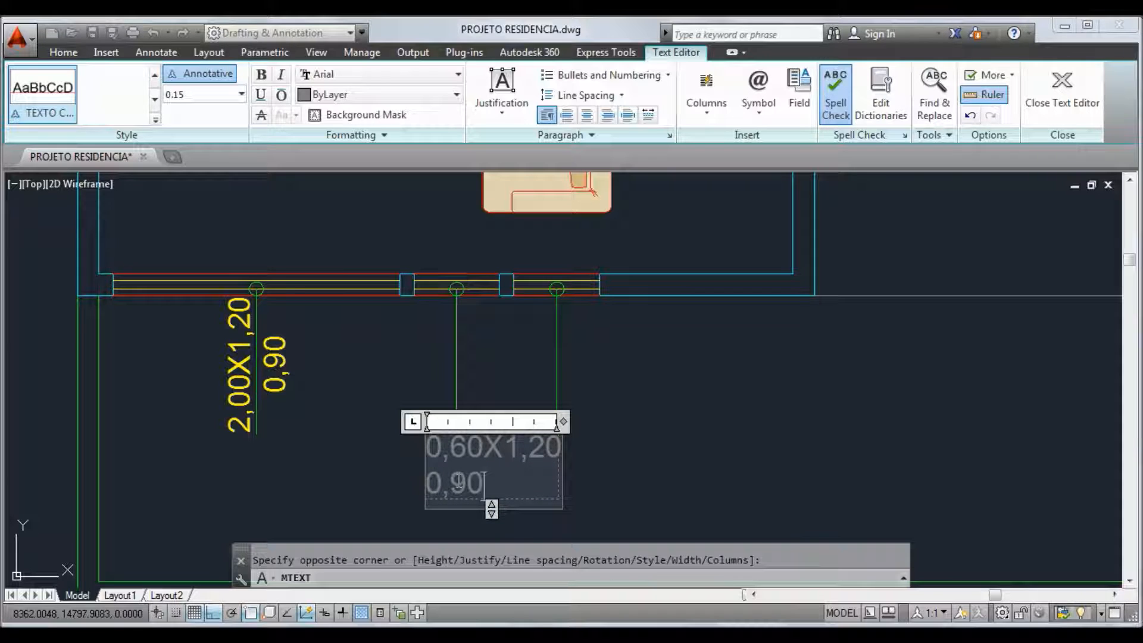
Centre both lines of the 0,60X1,20 / 0,90 text and finish it.
{"action": "left_click_drag", "start_coordinate": [493, 483], "coordinate": [420, 460]}
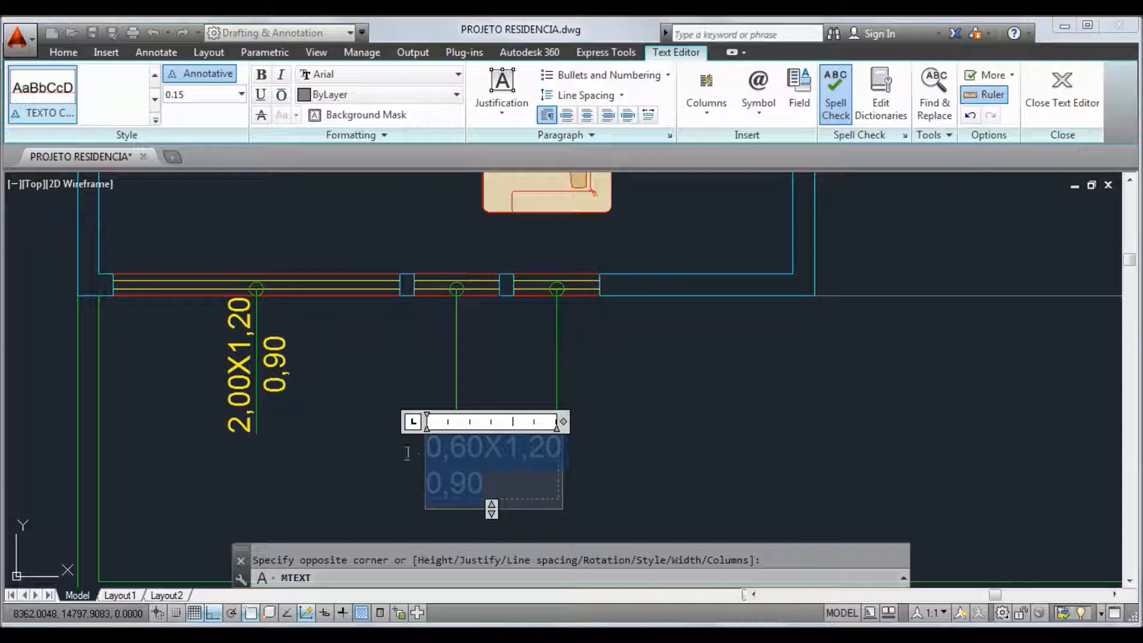
{"action": "left_click", "coordinate": [587, 114]}
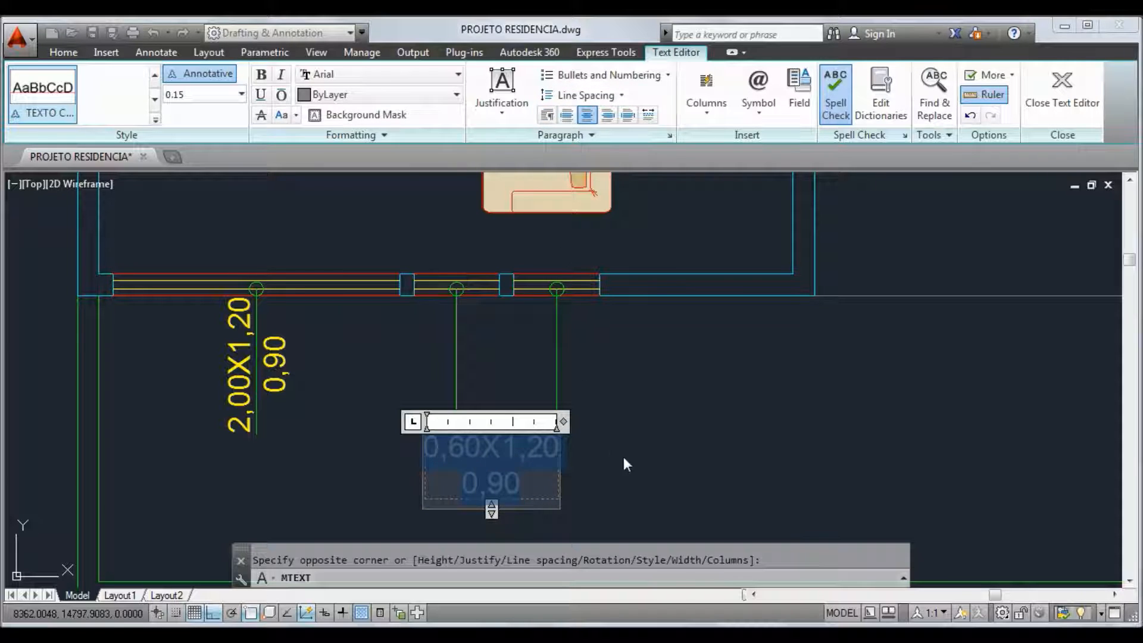
{"action": "left_click", "coordinate": [637, 462]}
{"action": "scroll", "coordinate": [466, 352], "scroll_direction": "up", "scroll_amount": 2}
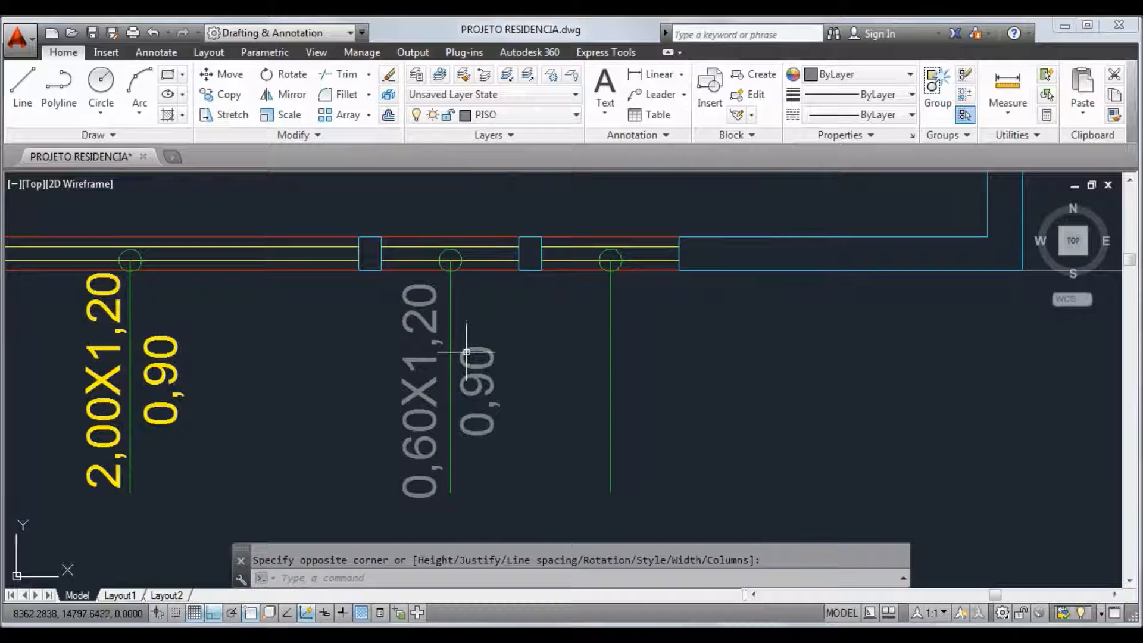
{"action": "left_click", "coordinate": [466, 351]}
{"action": "key", "text": "Escape"}
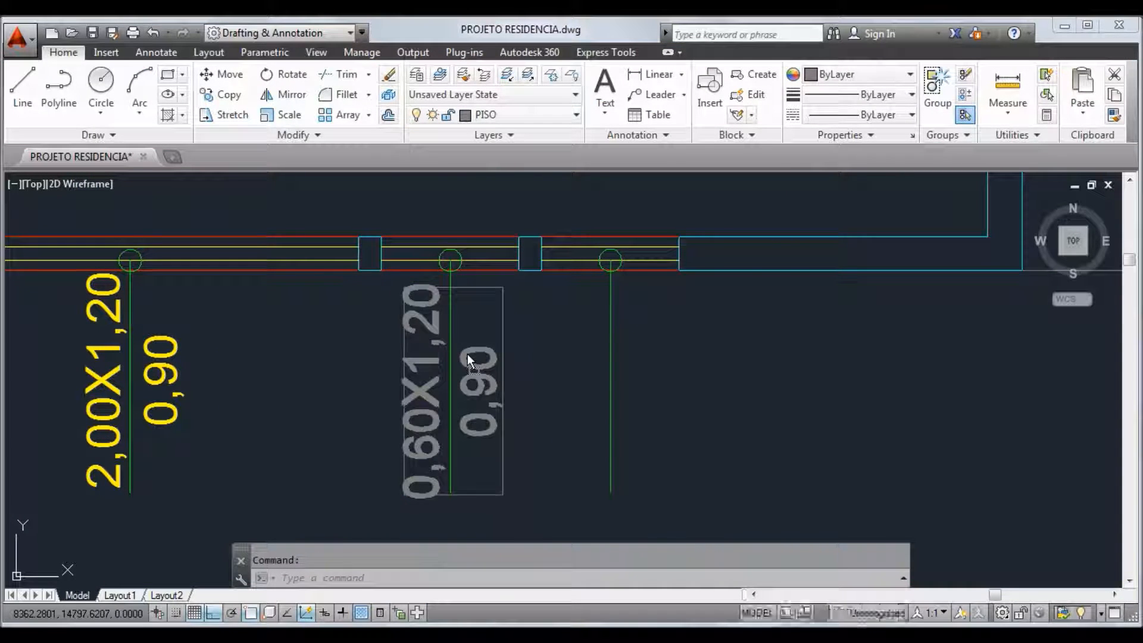
Assign the 0,60X1,20 / 0,90 text of the middle SALA ESTAR window to layer LINHA 02.
{"action": "scroll", "coordinate": [499, 351], "scroll_direction": "down", "scroll_amount": 2}
{"action": "left_click", "coordinate": [488, 352]}
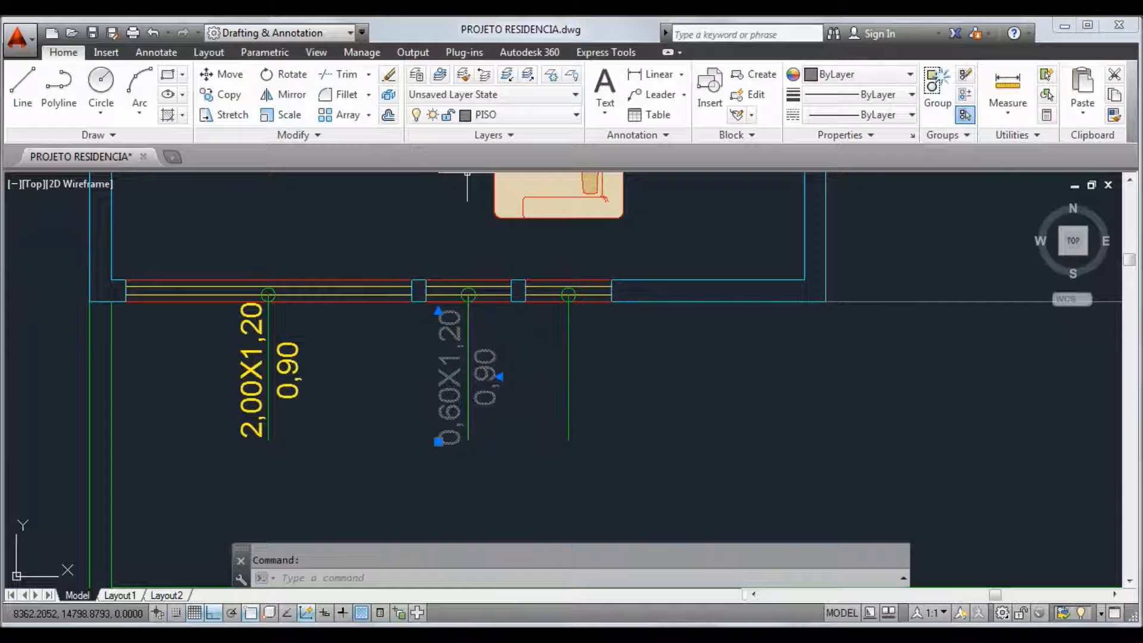
{"action": "left_click", "coordinate": [513, 117]}
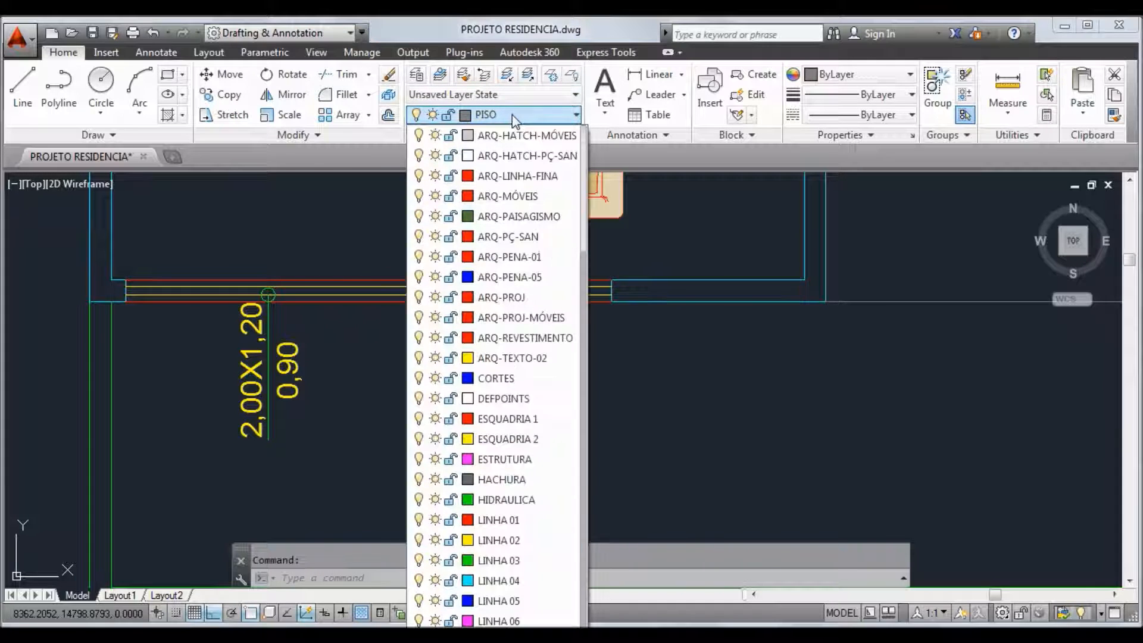
{"action": "left_click", "coordinate": [511, 541]}
{"action": "middle_click_drag", "start_coordinate": [618, 400], "coordinate": [540, 410]}
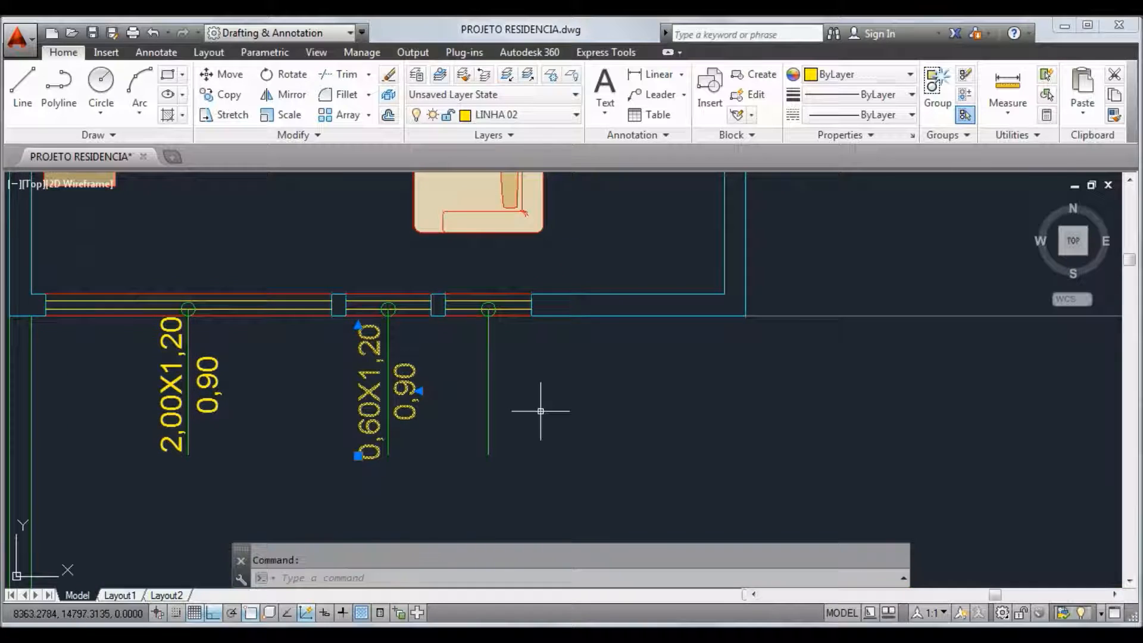
{"action": "key", "text": "Escape"}
{"action": "scroll", "coordinate": [540, 411], "scroll_direction": "down", "scroll_amount": 4}
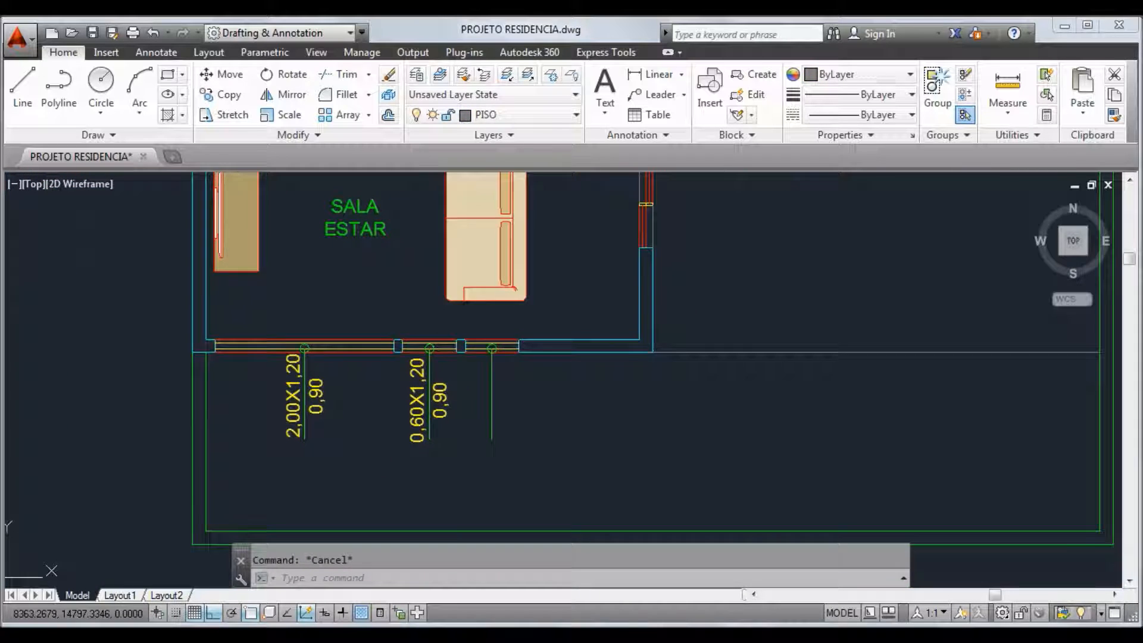
Undo the last move of dropped geometry.
{"action": "key", "text": "ctrl+z"}
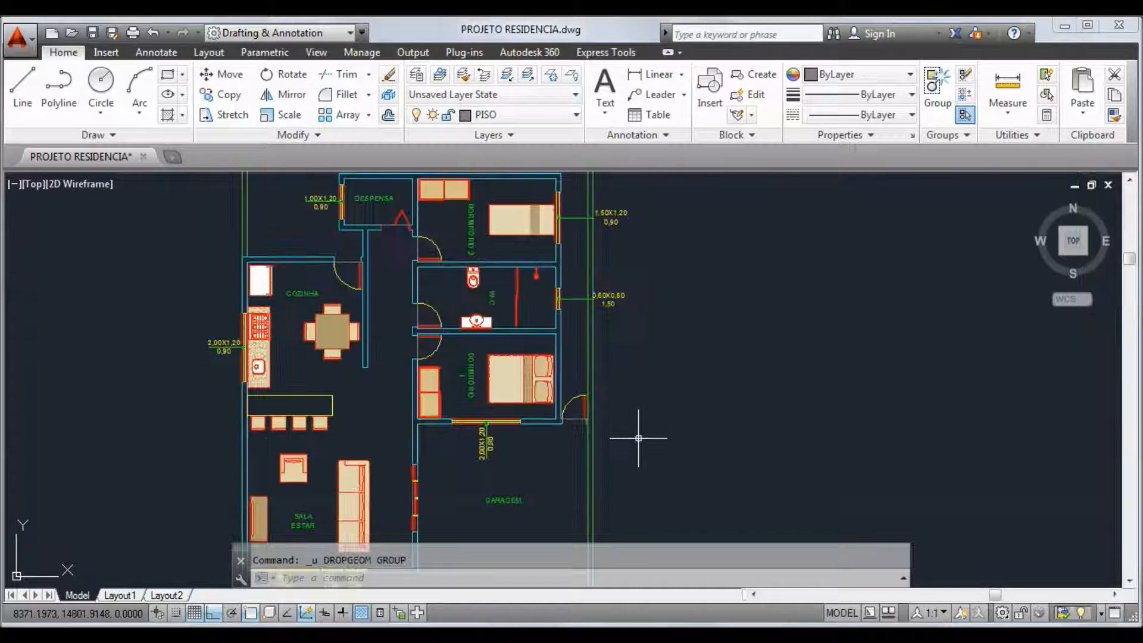
{"action": "middle_click_drag", "start_coordinate": [632, 447], "coordinate": [658, 339]}
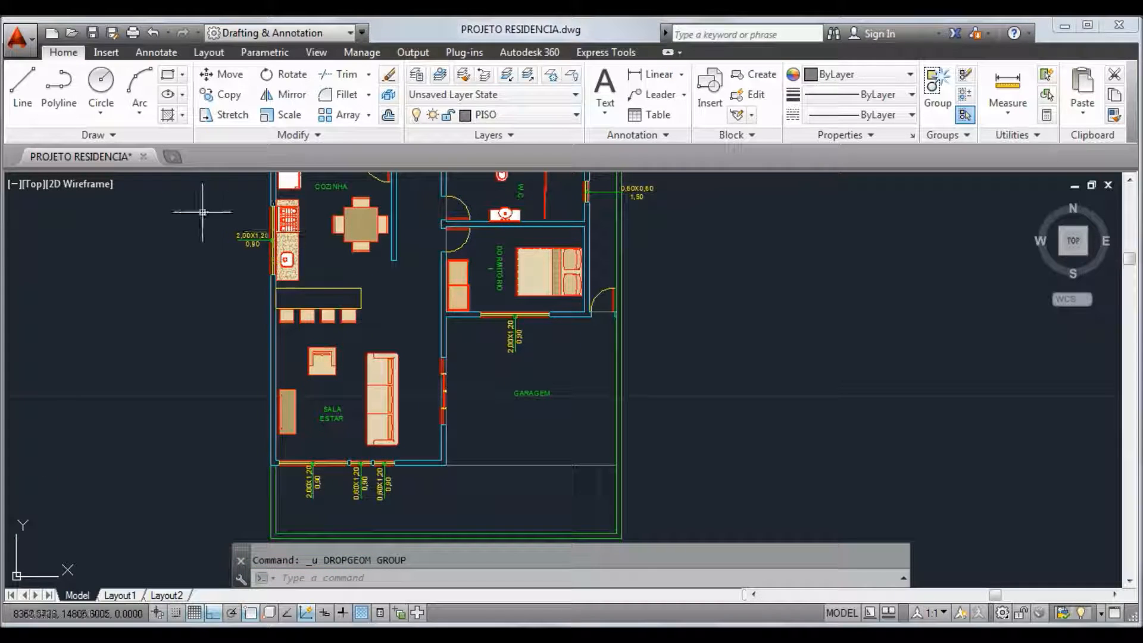
{"action": "middle_click_drag", "start_coordinate": [504, 352], "coordinate": [428, 509]}
Move the 1,50X1,20 / 0,90 text beside the DORMITÓRIO 2 window so the callout line runs between its two lines.
{"action": "scroll", "coordinate": [539, 255], "scroll_direction": "up", "scroll_amount": 4}
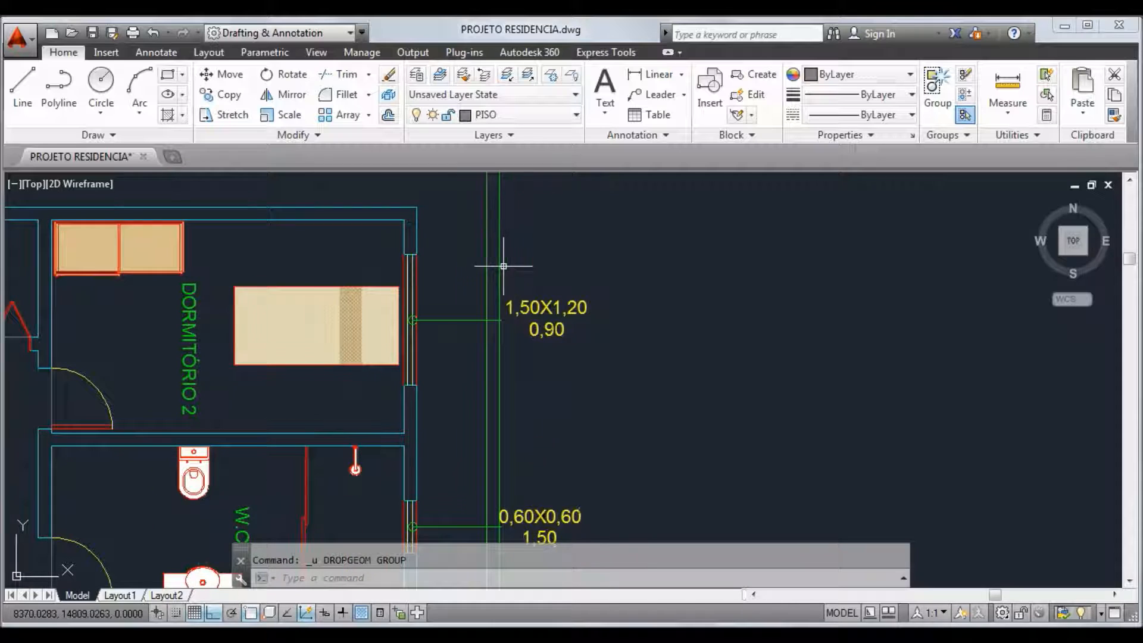
{"action": "scroll", "coordinate": [516, 299], "scroll_direction": "up", "scroll_amount": 4}
{"action": "left_click", "coordinate": [520, 301]}
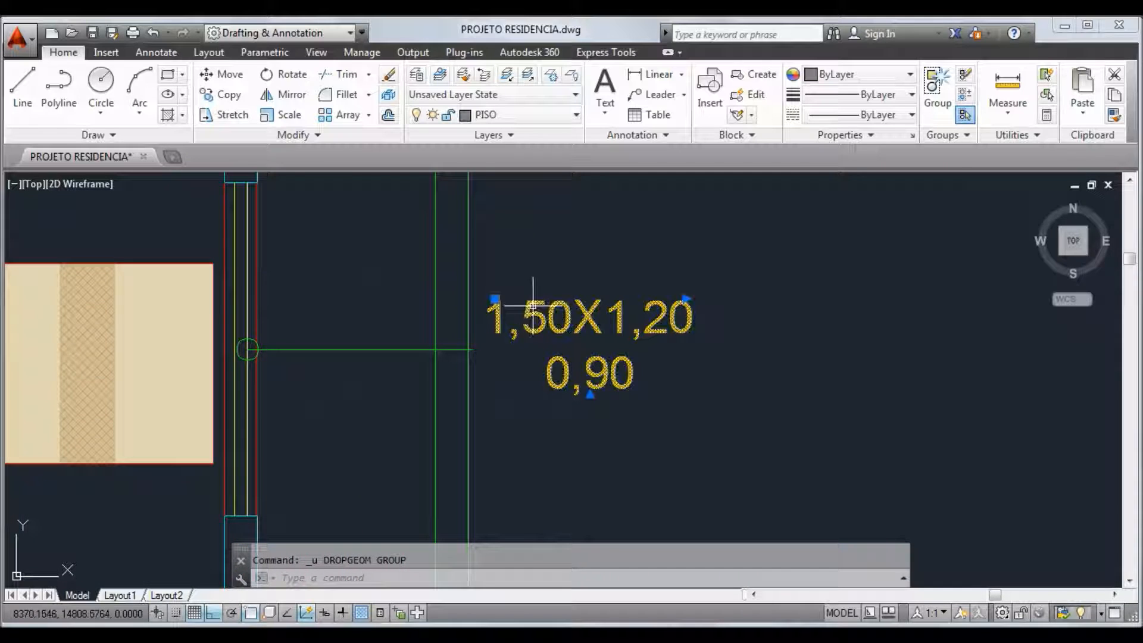
{"action": "left_click", "coordinate": [494, 299]}
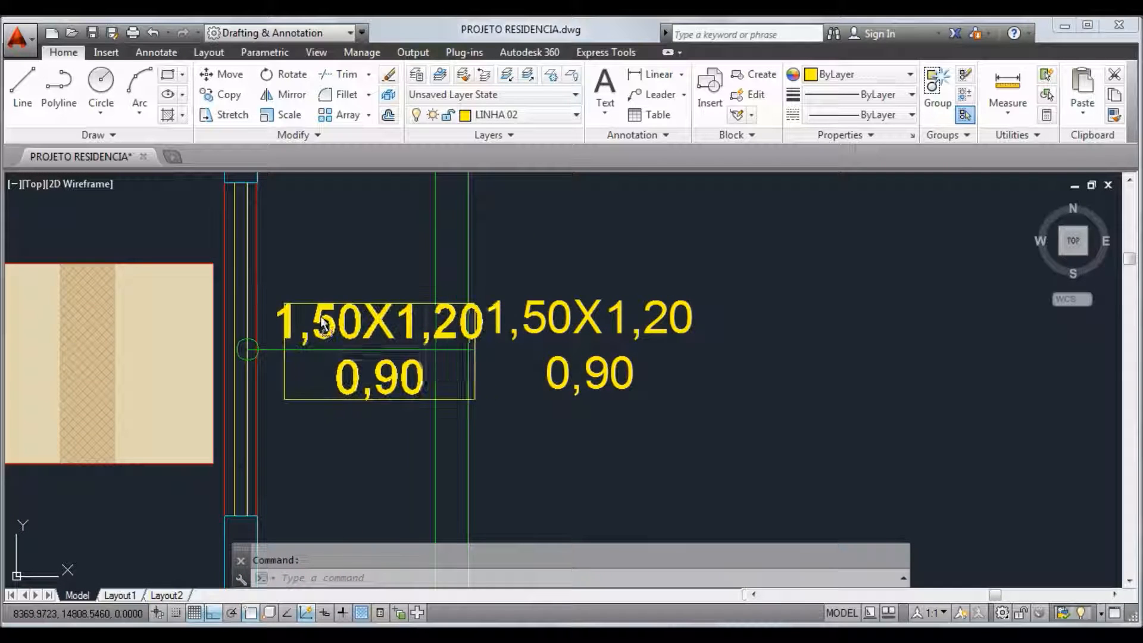
{"action": "left_click", "coordinate": [312, 319]}
{"action": "key", "text": "Escape"}
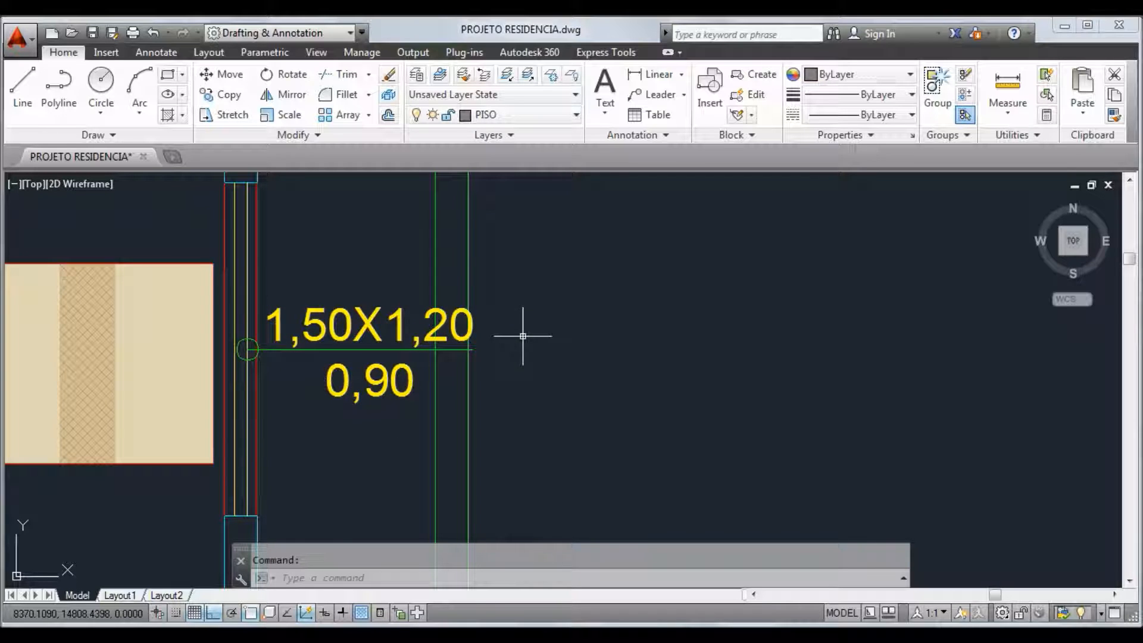
Move the 1,50X1,20 / 0,90 text outward beyond the boundary wall, clear of the callout line's end.
{"action": "scroll", "coordinate": [574, 376], "scroll_direction": "down", "scroll_amount": 2}
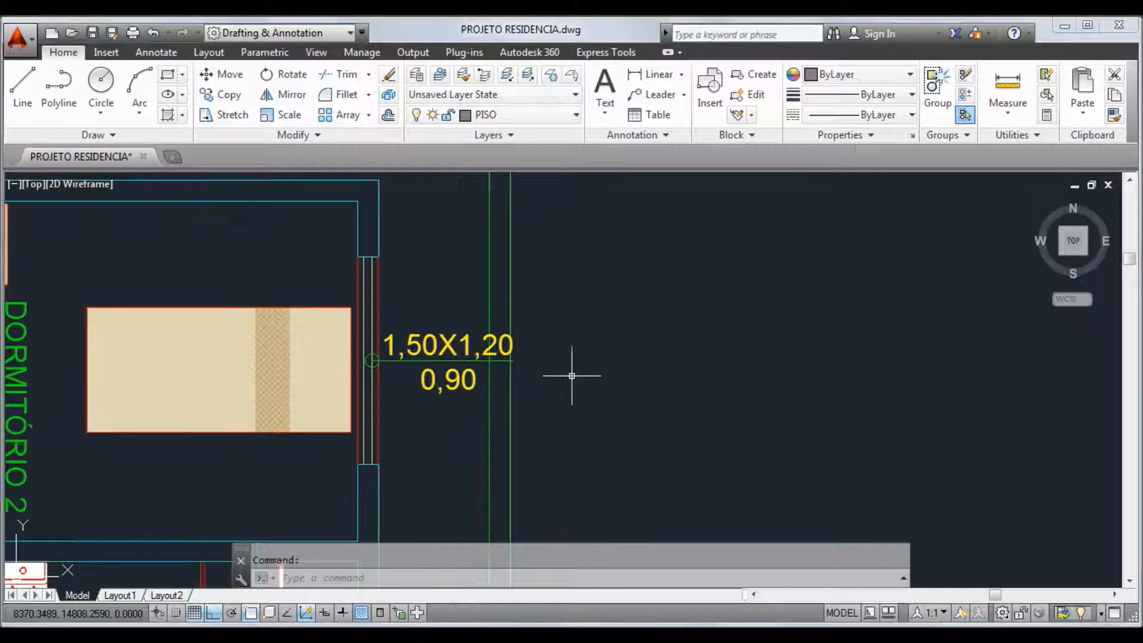
{"action": "left_click", "coordinate": [496, 340]}
{"action": "left_click_drag", "start_coordinate": [498, 340], "coordinate": [641, 331]}
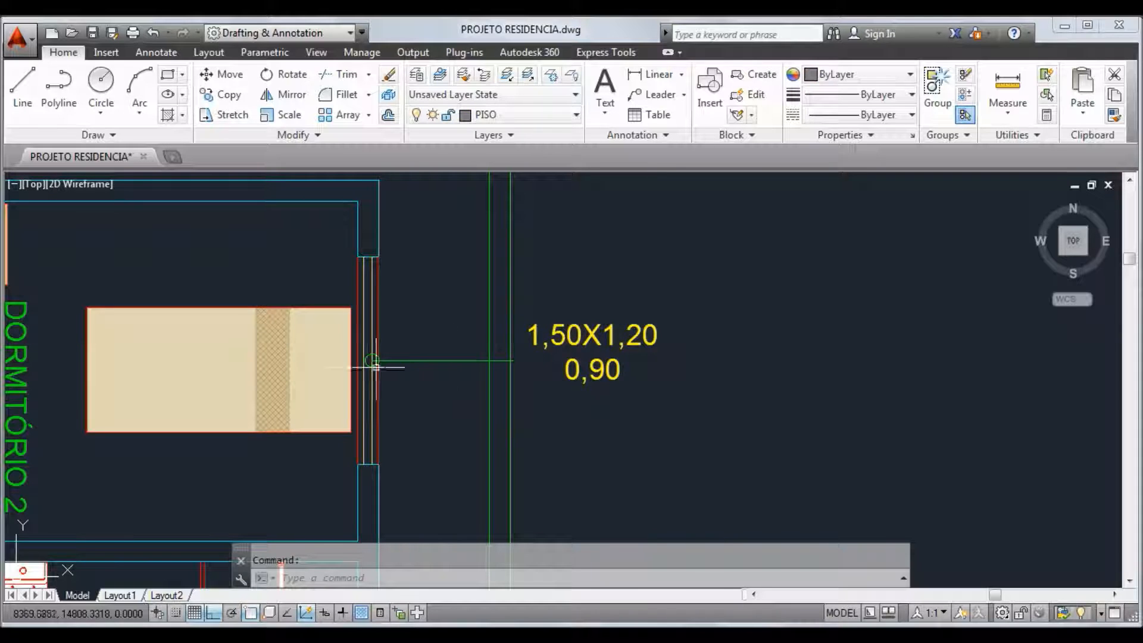
Erase the callout blocks of the DORMITÓRIO 2 and W.C. windows, keeping their size texts.
{"action": "scroll", "coordinate": [676, 353], "scroll_direction": "down", "scroll_amount": 2}
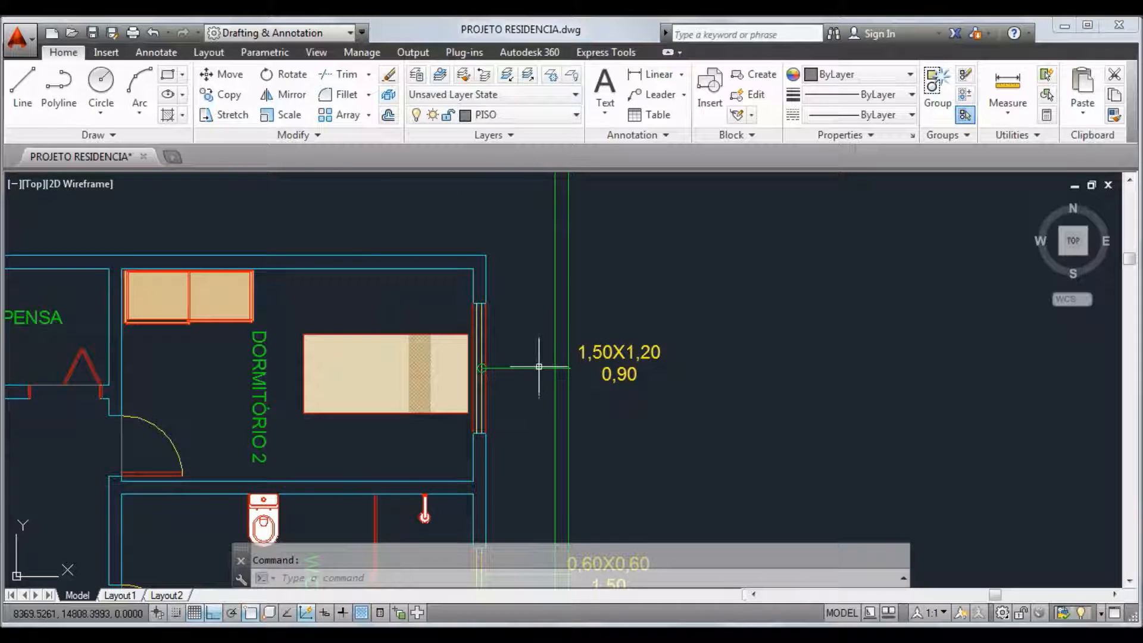
{"action": "scroll", "coordinate": [560, 360], "scroll_direction": "down", "scroll_amount": 2}
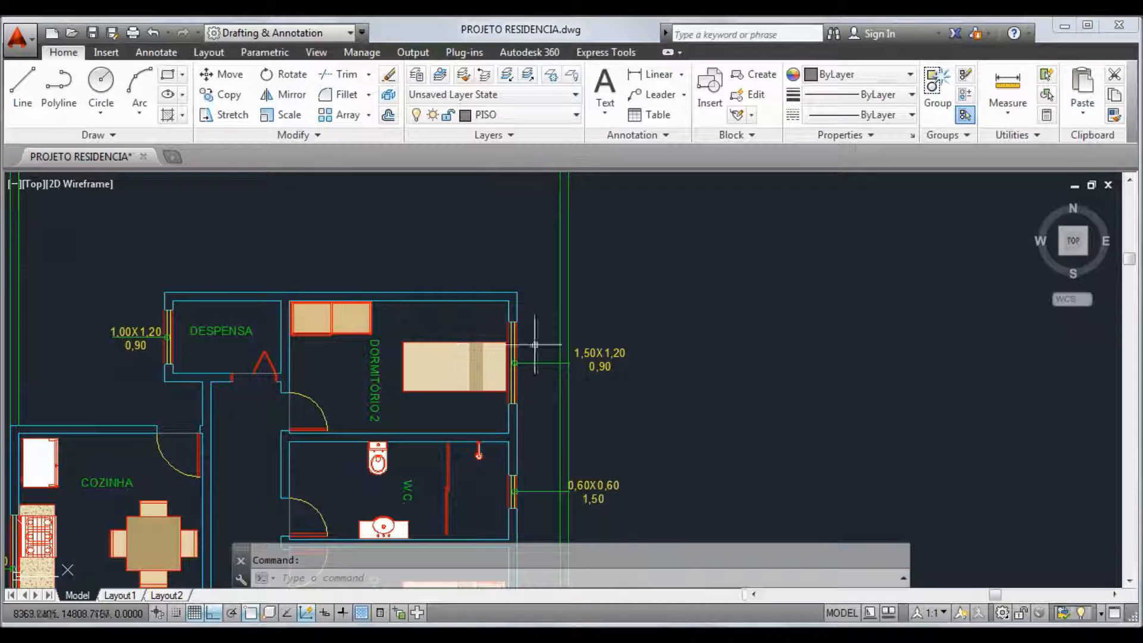
{"action": "scroll", "coordinate": [559, 360], "scroll_direction": "up", "scroll_amount": 4}
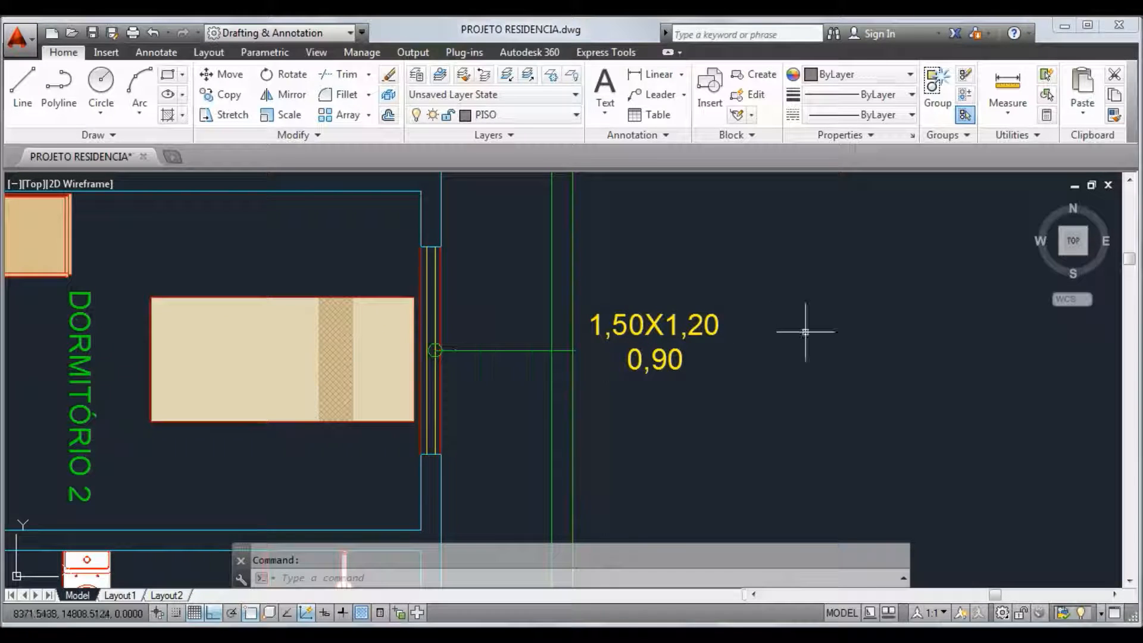
{"action": "scroll", "coordinate": [346, 295], "scroll_direction": "down", "scroll_amount": 4}
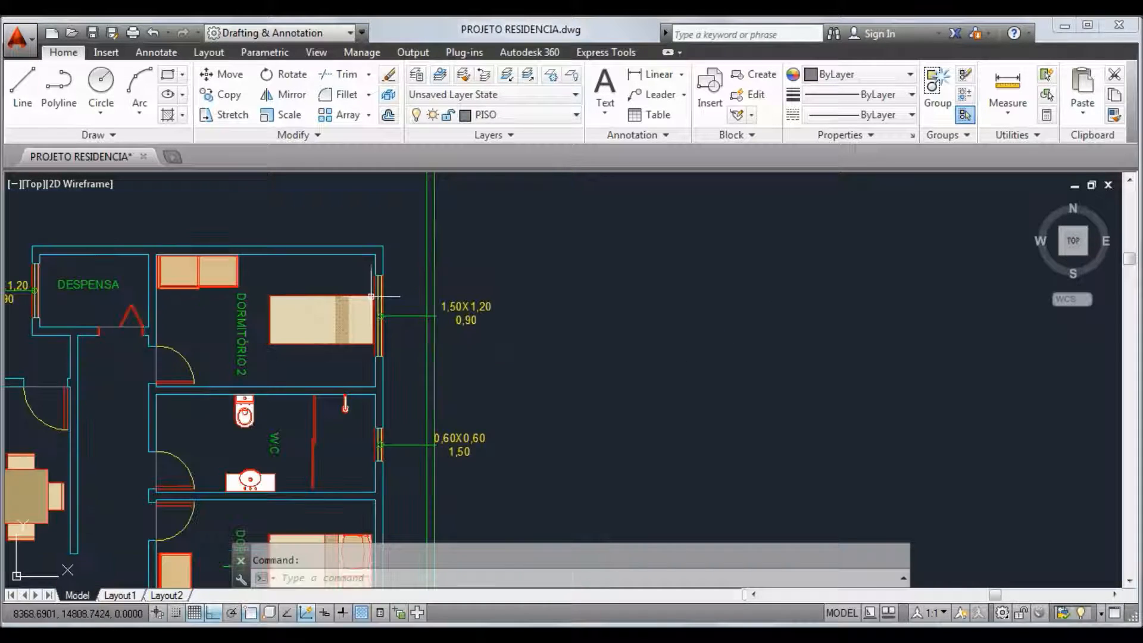
{"action": "scroll", "coordinate": [417, 315], "scroll_direction": "up", "scroll_amount": 2}
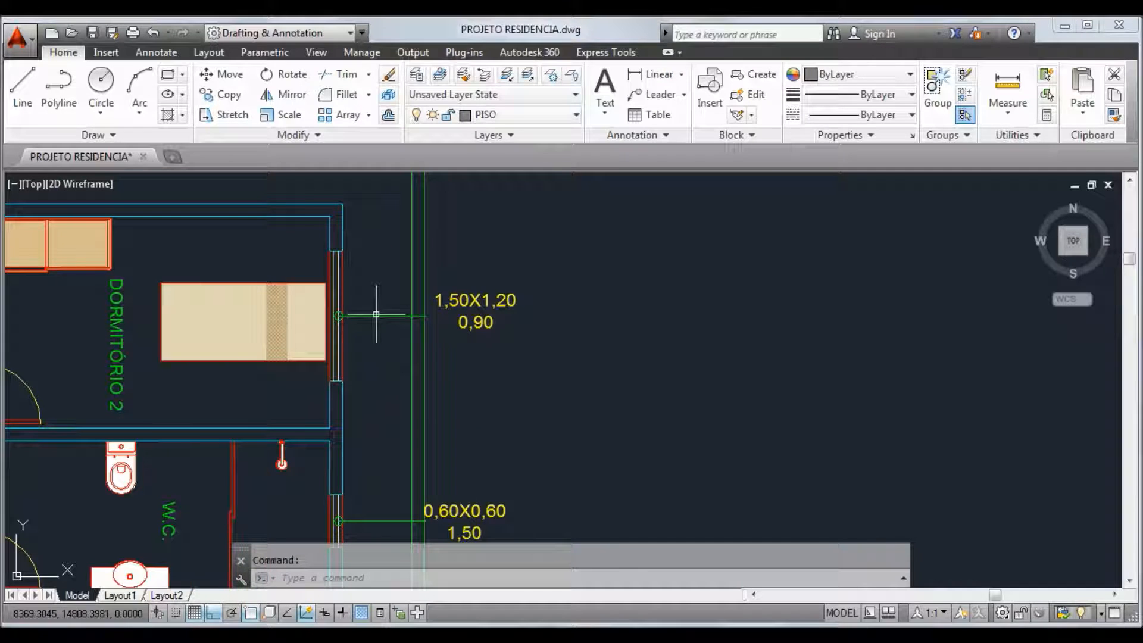
{"action": "middle_click_drag", "start_coordinate": [385, 434], "coordinate": [388, 280]}
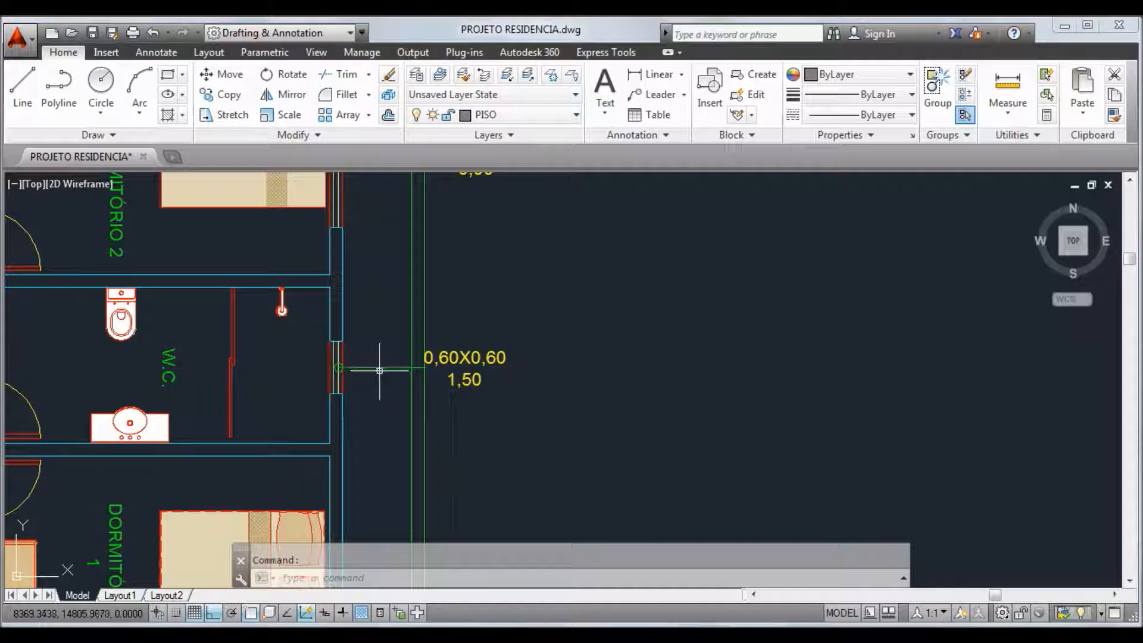
{"action": "key", "text": "Delete"}
Draw a small circle centred on the midpoint of the DORMITÓRIO 2 window's glass line, reaching its outer red line.
{"action": "scroll", "coordinate": [516, 230], "scroll_direction": "down", "scroll_amount": 4}
{"action": "middle_click_drag", "start_coordinate": [515, 230], "coordinate": [455, 320]}
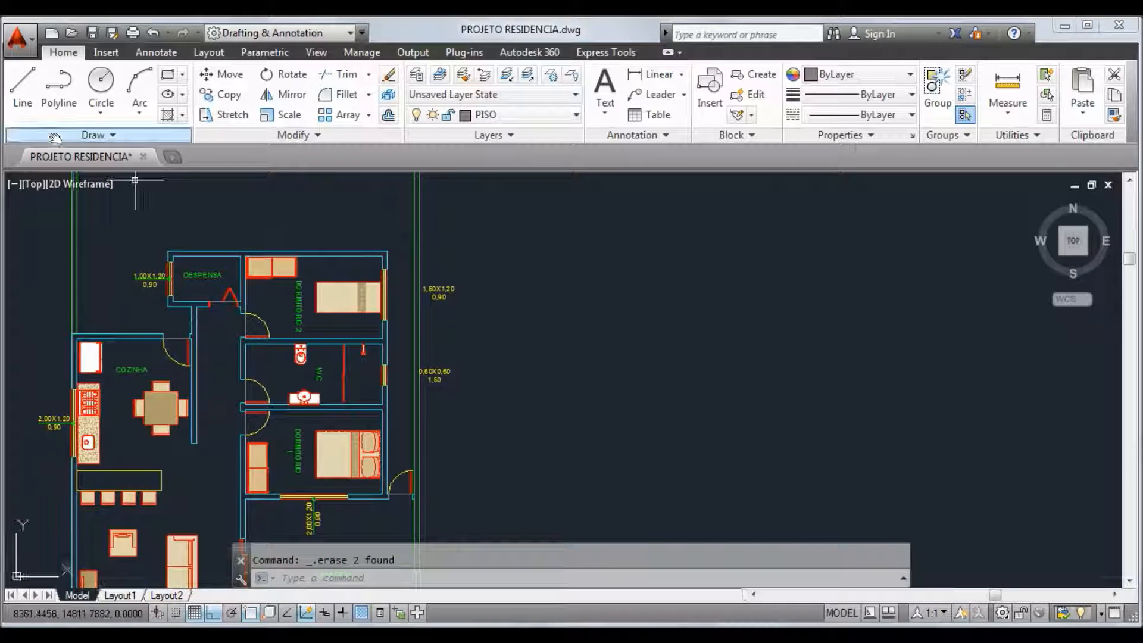
{"action": "left_click", "coordinate": [101, 86]}
{"action": "scroll", "coordinate": [410, 298], "scroll_direction": "up", "scroll_amount": 3}
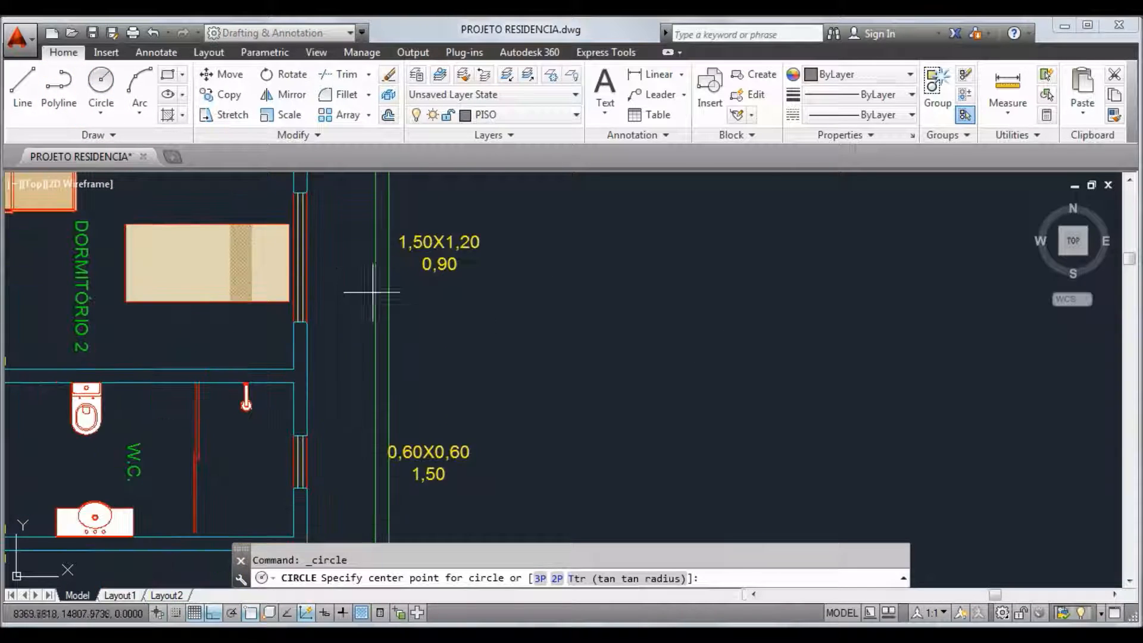
{"action": "middle_click_drag", "start_coordinate": [337, 248], "coordinate": [397, 294]}
{"action": "scroll", "coordinate": [395, 293], "scroll_direction": "up", "scroll_amount": 2}
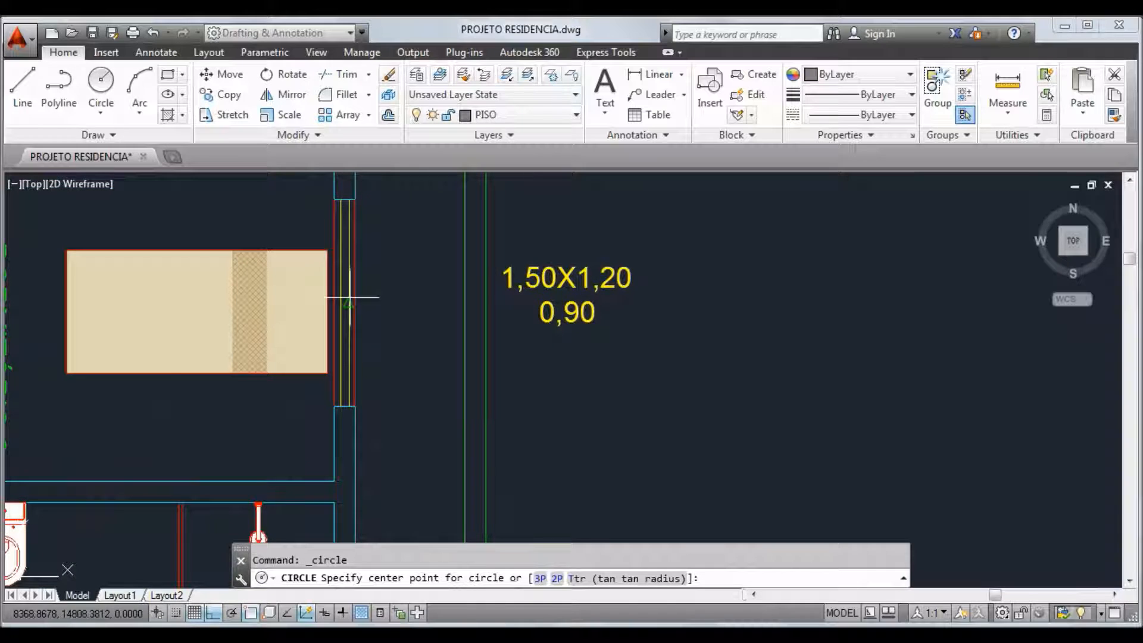
{"action": "left_click", "coordinate": [349, 302]}
{"action": "scroll", "coordinate": [361, 300], "scroll_direction": "up", "scroll_amount": 6}
{"action": "left_click", "coordinate": [336, 299]}
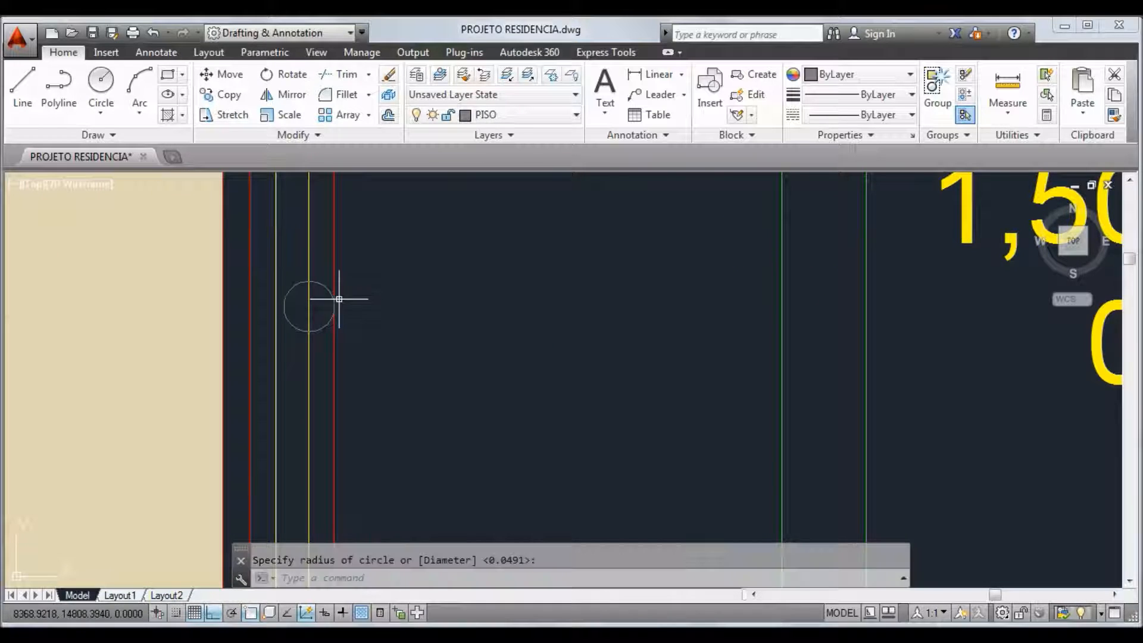
Draw a horizontal line from the circle's centre across the boundary wall to just past the 1,50X1,20 / 0,90 text.
{"action": "left_click", "coordinate": [23, 89]}
{"action": "scroll", "coordinate": [347, 232], "scroll_direction": "down", "scroll_amount": 2}
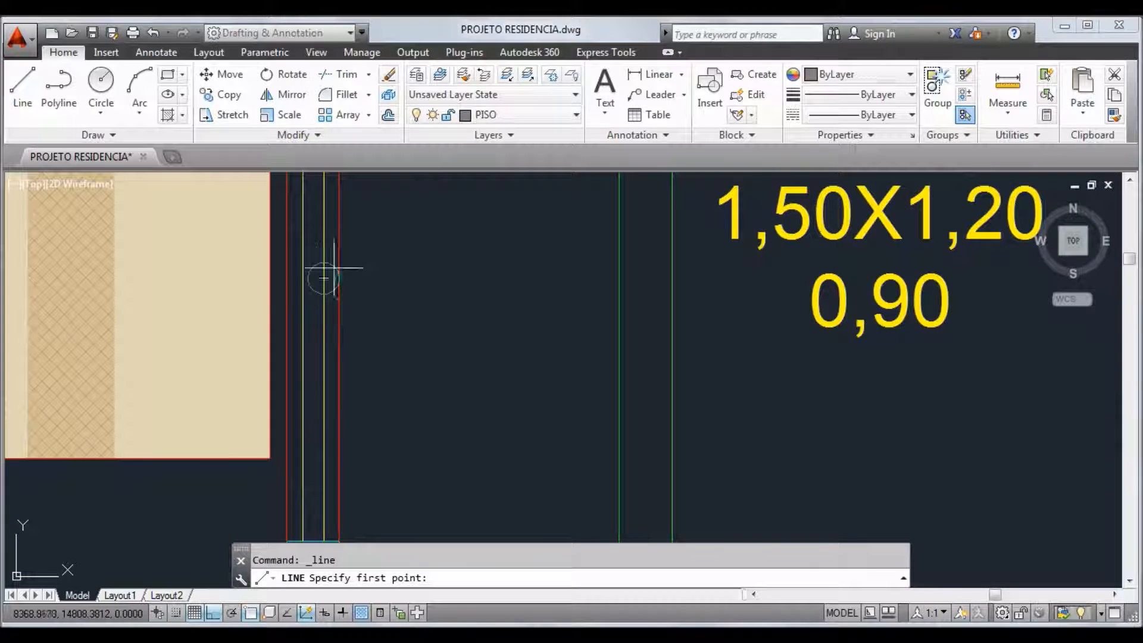
{"action": "left_click", "coordinate": [324, 277]}
{"action": "middle_click_drag", "start_coordinate": [974, 277], "coordinate": [704, 337]}
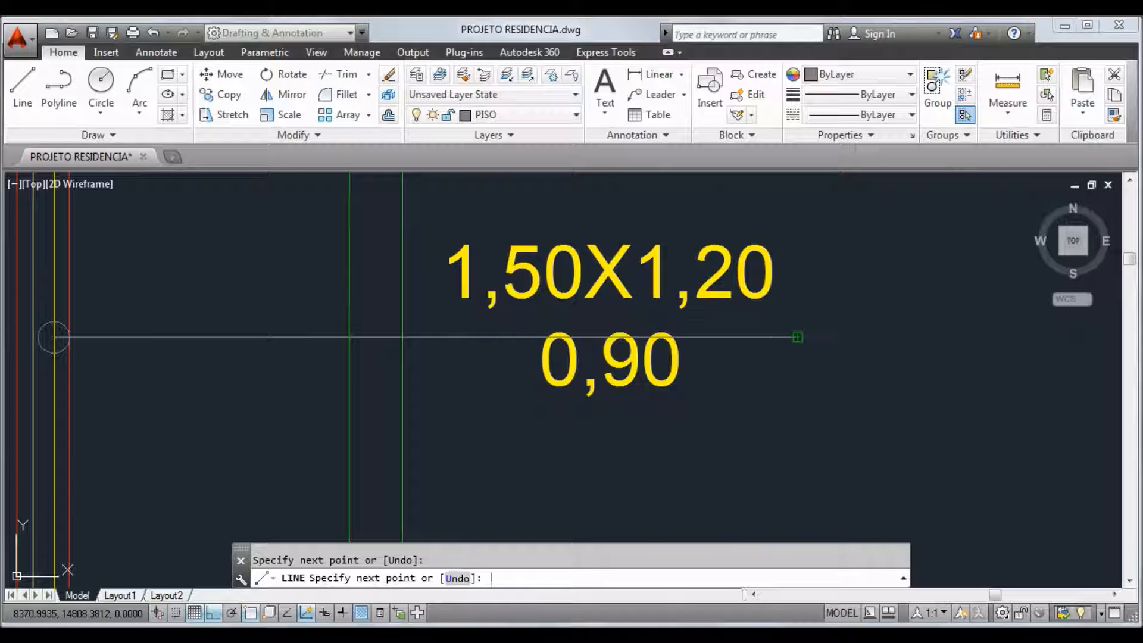
{"action": "key", "text": "Return"}
Put the DORMITÓRIO 2 window's callout line and its circle on layer LINHA 03.
{"action": "scroll", "coordinate": [685, 386], "scroll_direction": "down", "scroll_amount": 2}
{"action": "left_click", "coordinate": [557, 355]}
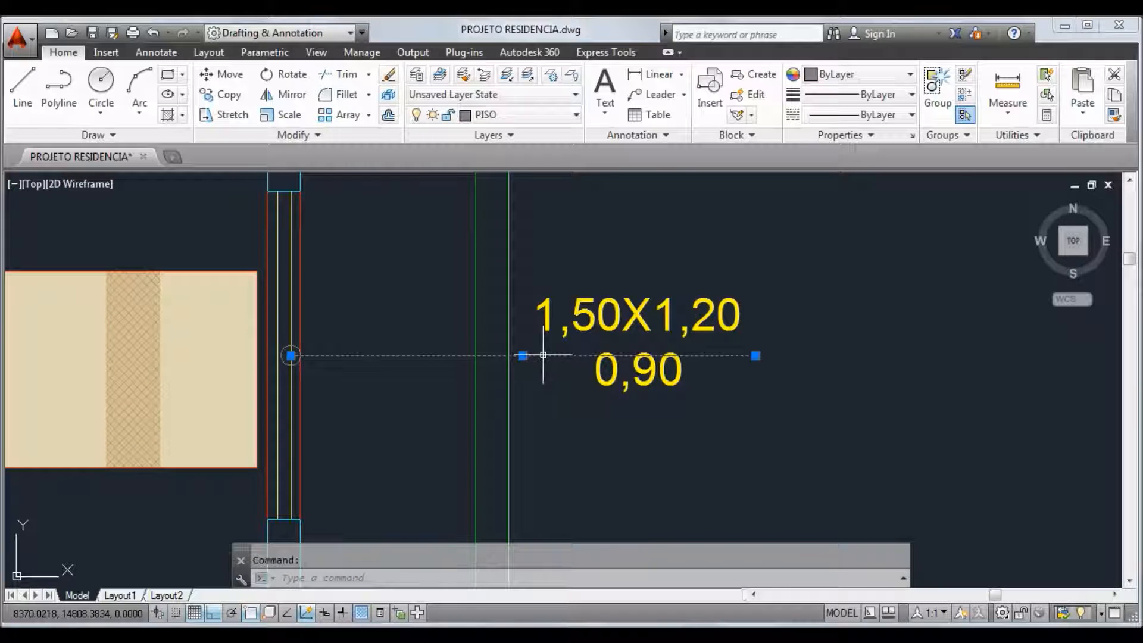
{"action": "scroll", "coordinate": [270, 329], "scroll_direction": "up", "scroll_amount": 4}
{"action": "left_click", "coordinate": [270, 348]}
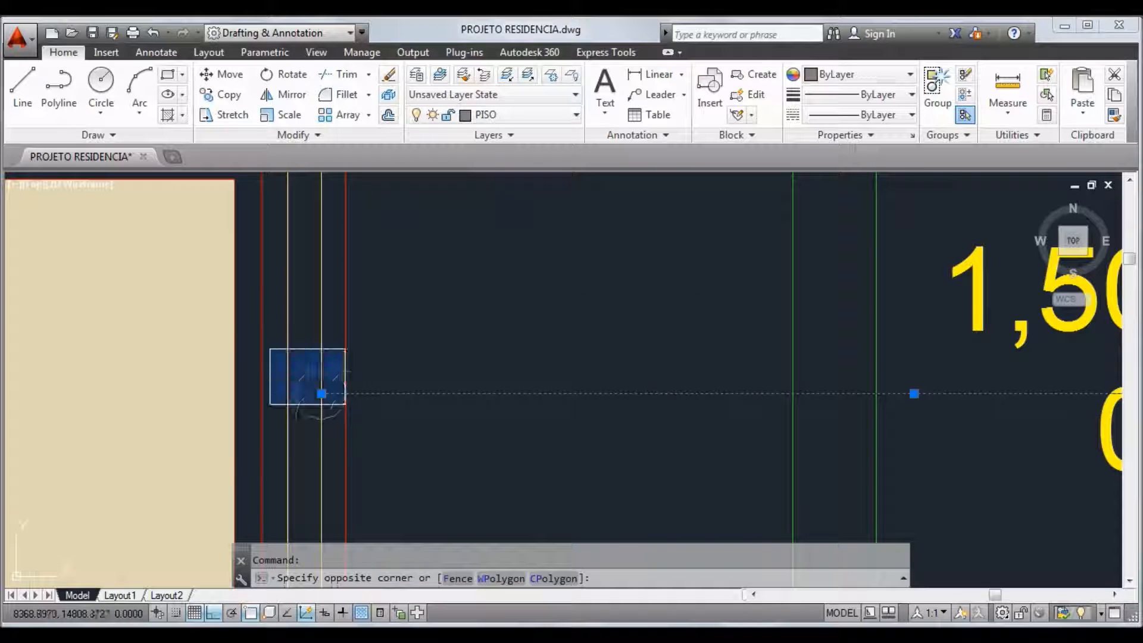
{"action": "left_click", "coordinate": [357, 425]}
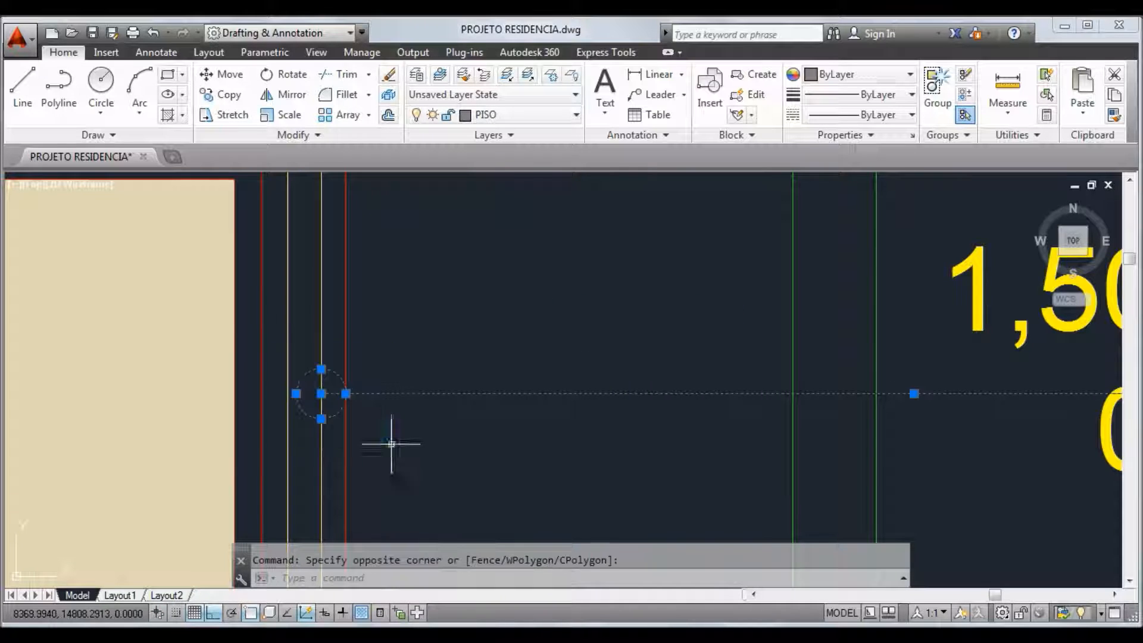
{"action": "left_click", "coordinate": [547, 118]}
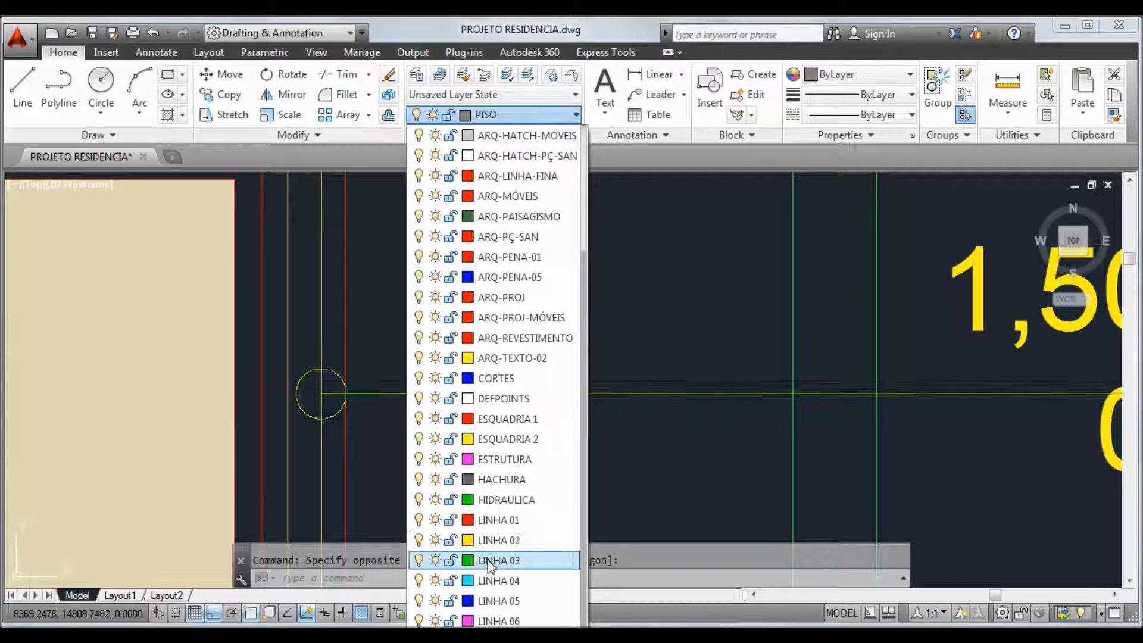
{"action": "left_click", "coordinate": [489, 559]}
Convert the callout line and circle into a block named LINHA CHAMADA, with its base point at the circle's centre.
{"action": "scroll", "coordinate": [517, 446], "scroll_direction": "down", "scroll_amount": 2}
{"action": "middle_click_drag", "start_coordinate": [484, 407], "coordinate": [449, 326]}
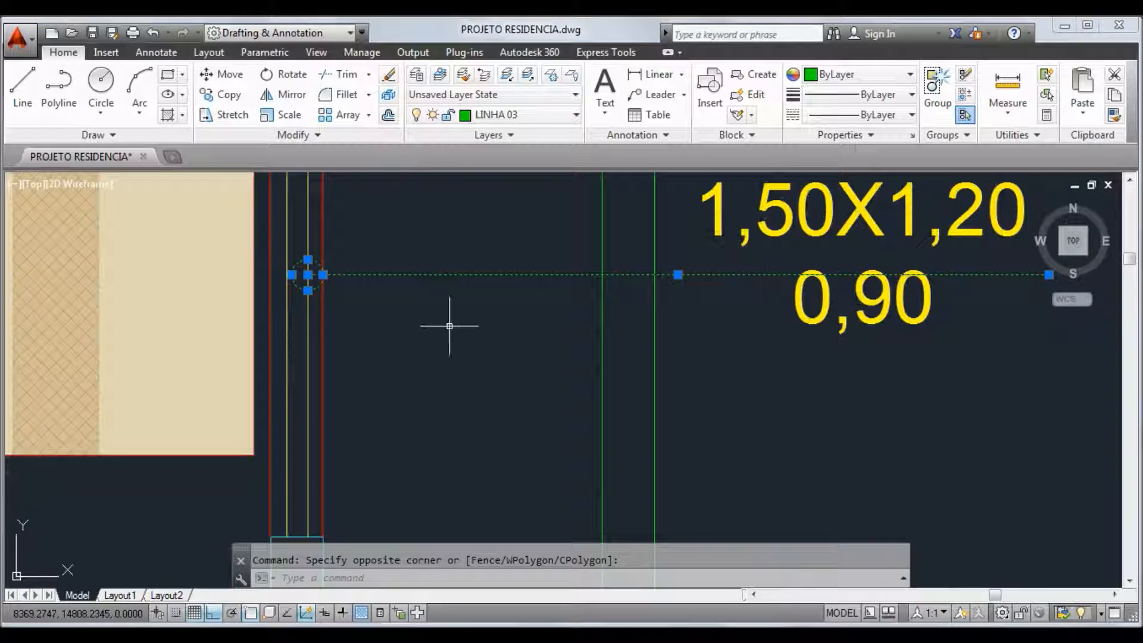
{"action": "type", "text": "BLOCK"}
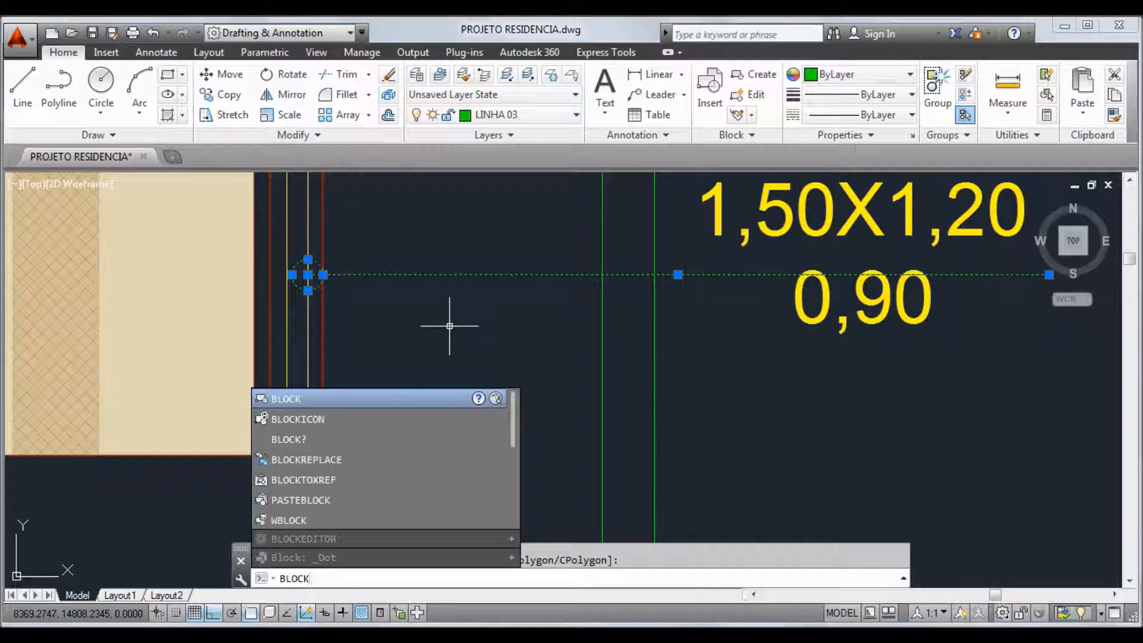
{"action": "key", "text": "Return"}
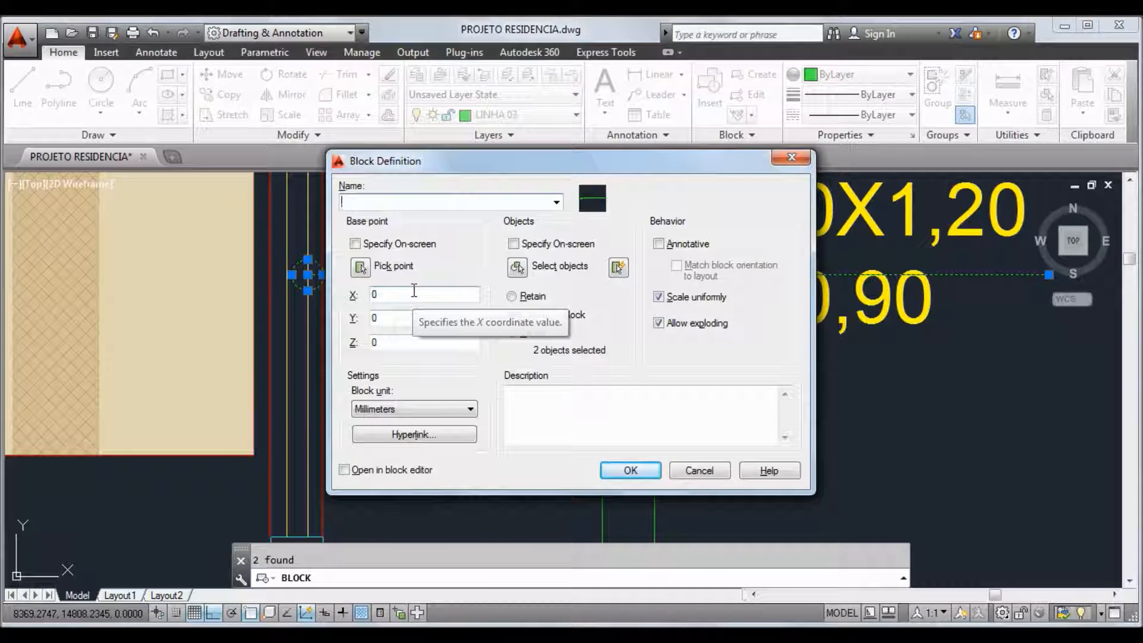
{"action": "type", "text": "CHAMDA"}
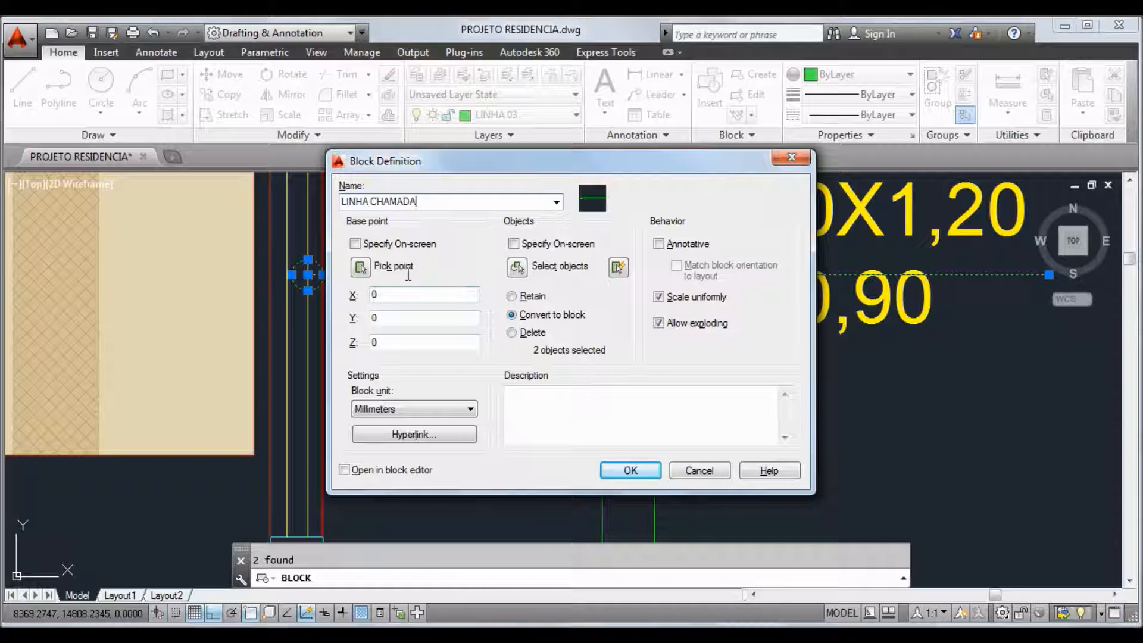
{"action": "left_click", "coordinate": [360, 267]}
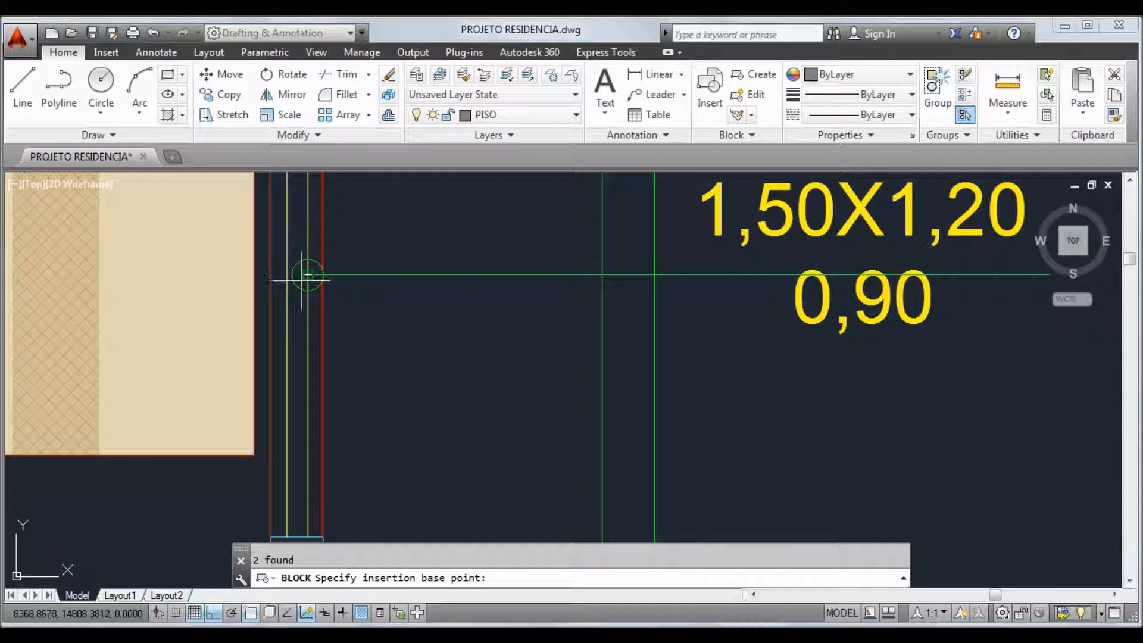
{"action": "left_click", "coordinate": [308, 275]}
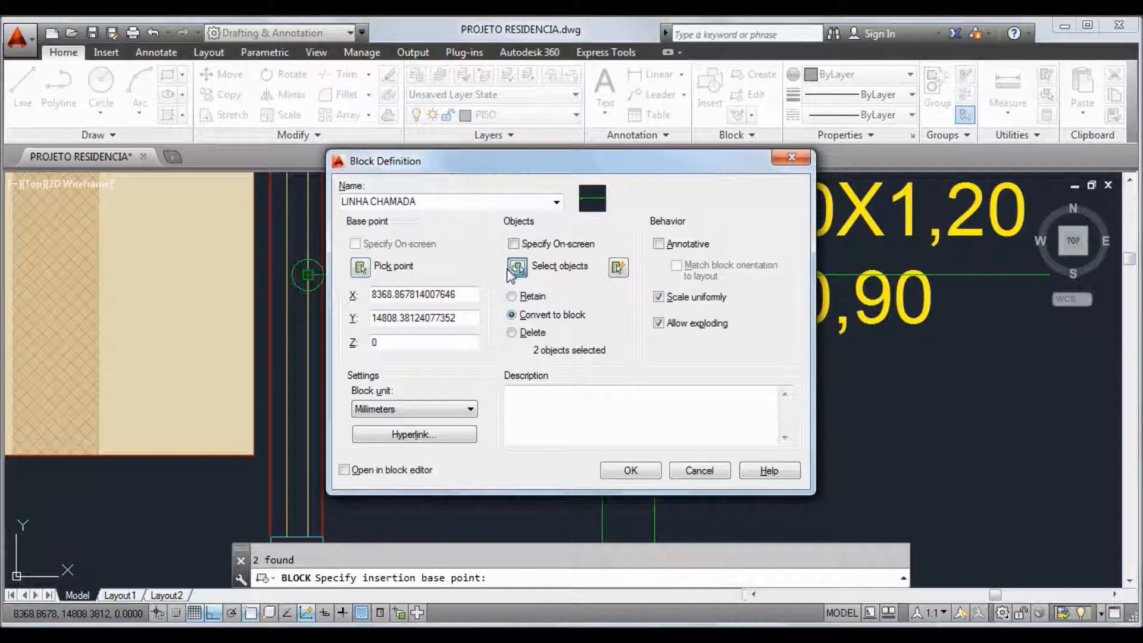
{"action": "left_click", "coordinate": [516, 267]}
{"action": "left_click", "coordinate": [456, 273]}
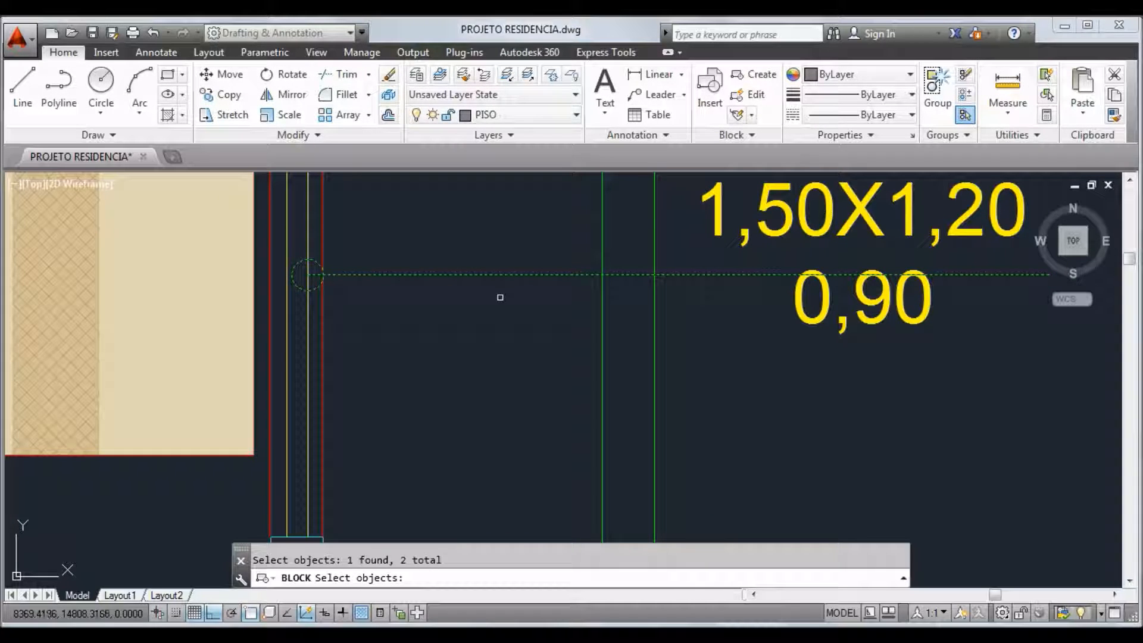
{"action": "key", "text": "Return"}
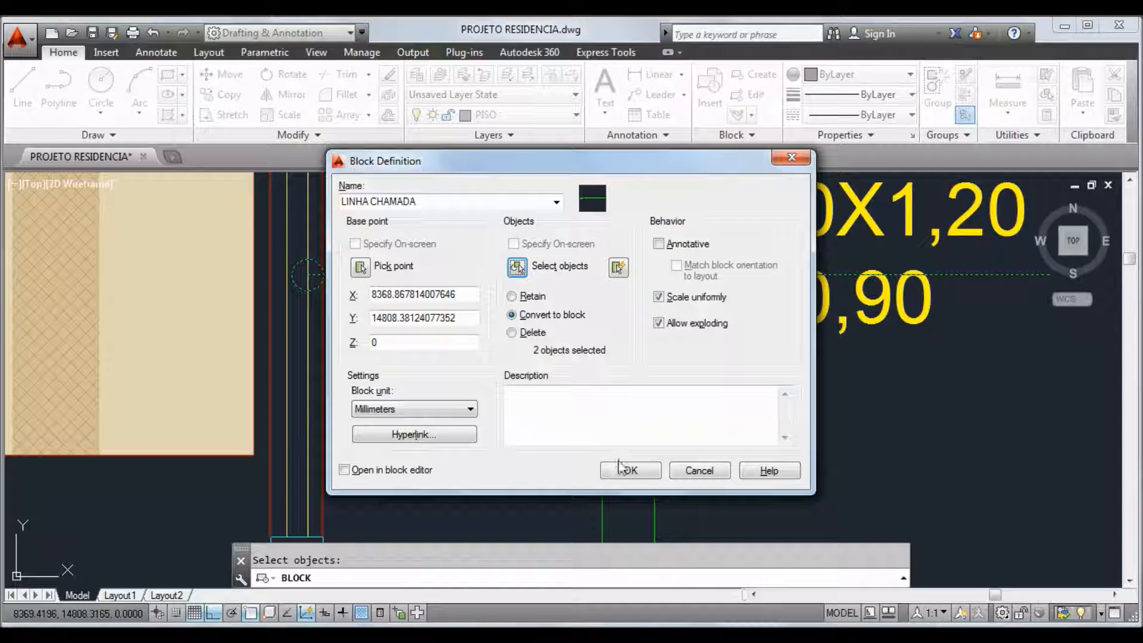
{"action": "left_click", "coordinate": [613, 471]}
Move the 1,50X1,20 / 0,90 text so the callout line runs between its two rows.
{"action": "scroll", "coordinate": [612, 467], "scroll_direction": "down", "scroll_amount": 1}
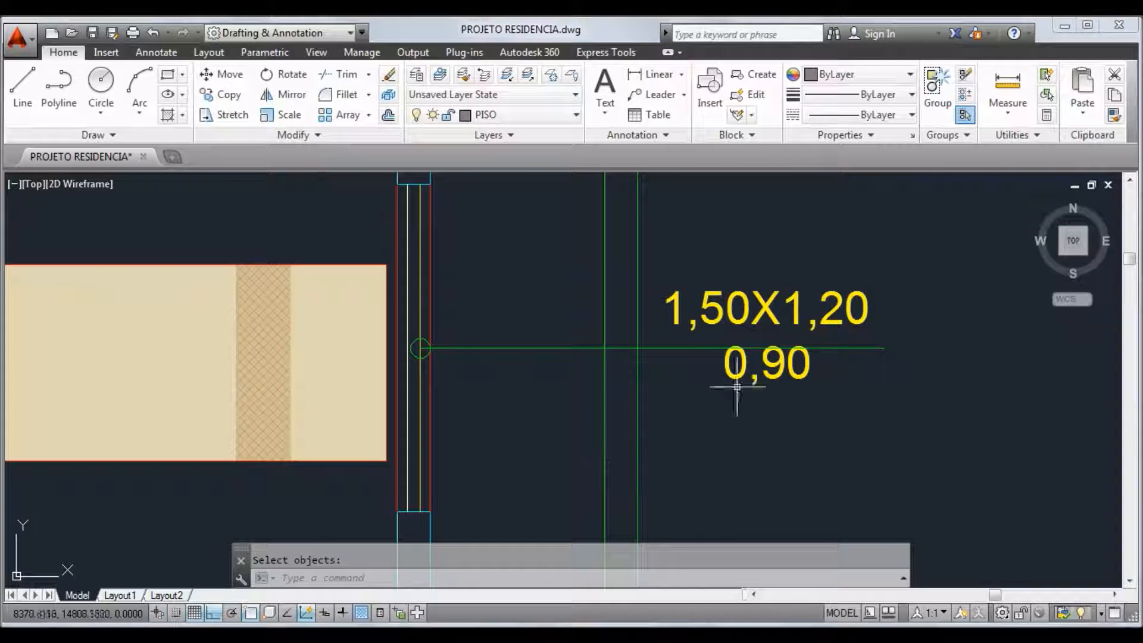
{"action": "left_click", "coordinate": [754, 362]}
{"action": "left_click_drag", "start_coordinate": [756, 377], "coordinate": [737, 391]}
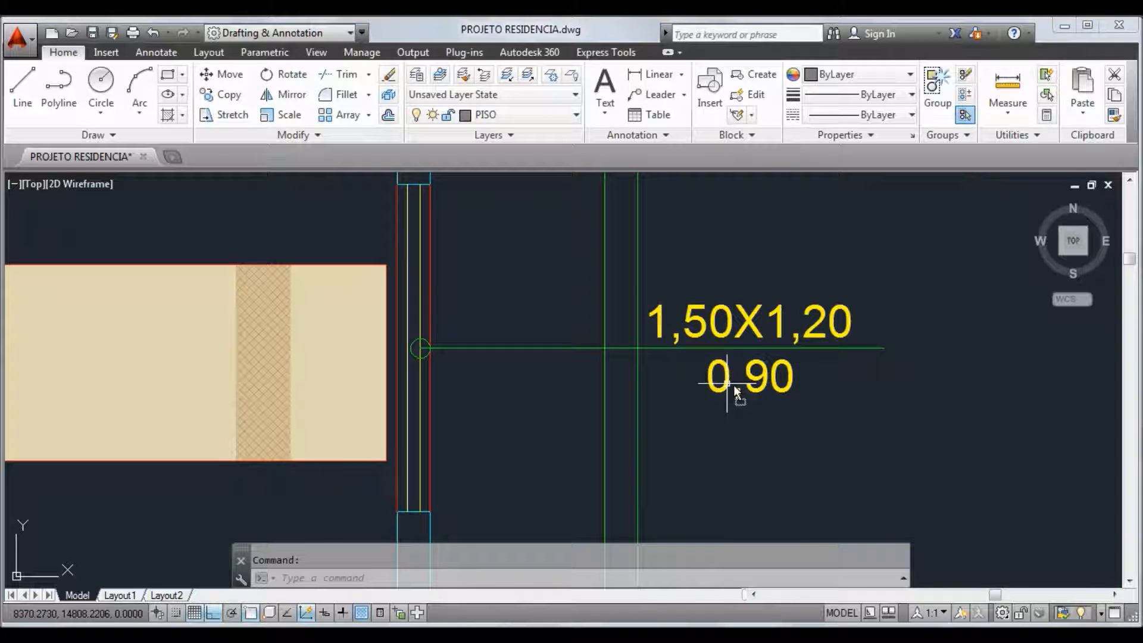
{"action": "left_click", "coordinate": [776, 380]}
{"action": "key", "text": "Escape"}
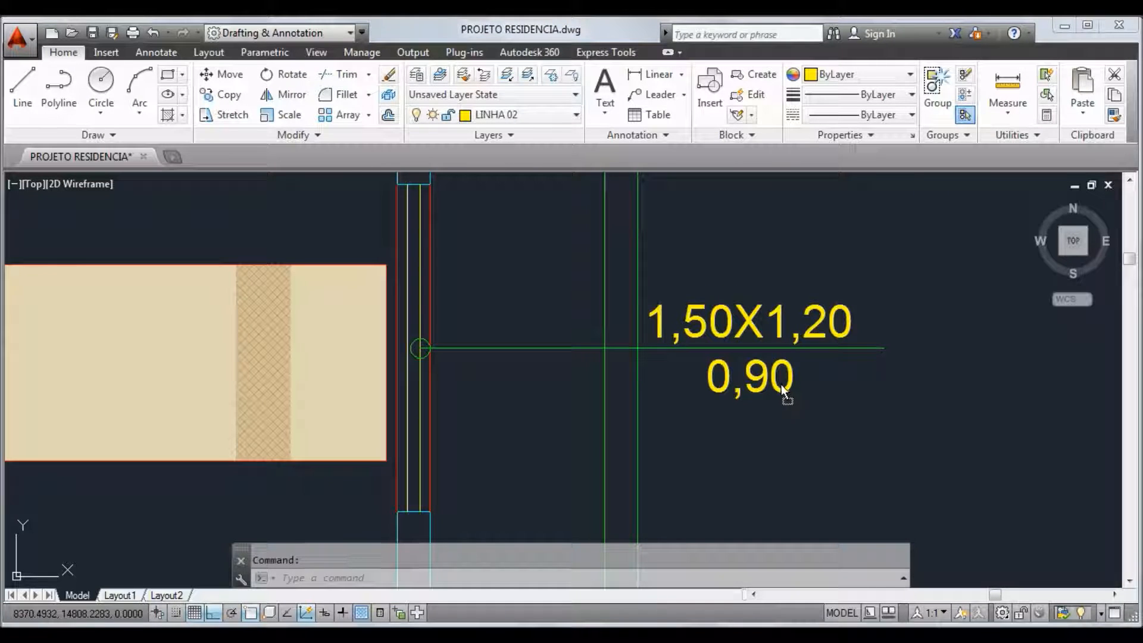
{"action": "key", "text": "Escape"}
Copy the DORMITÓRIO 2 callout block to the W.C. window, centring its circle on the midpoint of the window's outer red line.
{"action": "scroll", "coordinate": [782, 390], "scroll_direction": "down", "scroll_amount": 2}
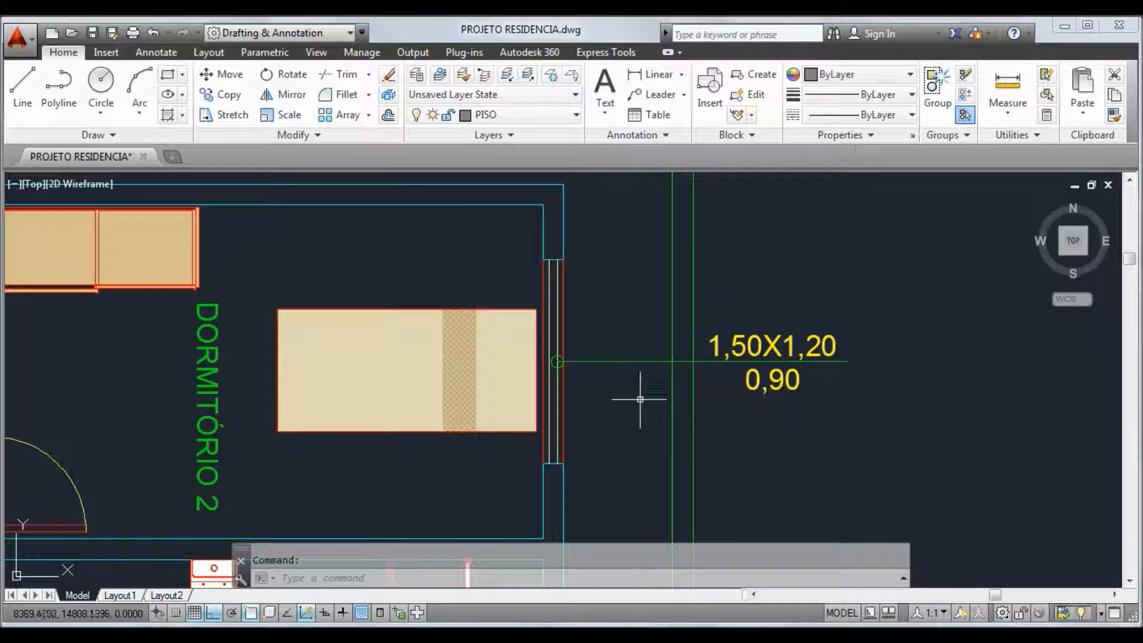
{"action": "mouse_move", "coordinate": [639, 362]}
{"action": "middle_mouse_down"}
{"action": "mouse_move", "coordinate": [551, 189]}
{"action": "mouse_move", "coordinate": [562, 173]}
{"action": "middle_mouse_up"}
{"action": "left_click", "coordinate": [220, 94]}
{"action": "middle_click_drag", "start_coordinate": [519, 227], "coordinate": [519, 279]}
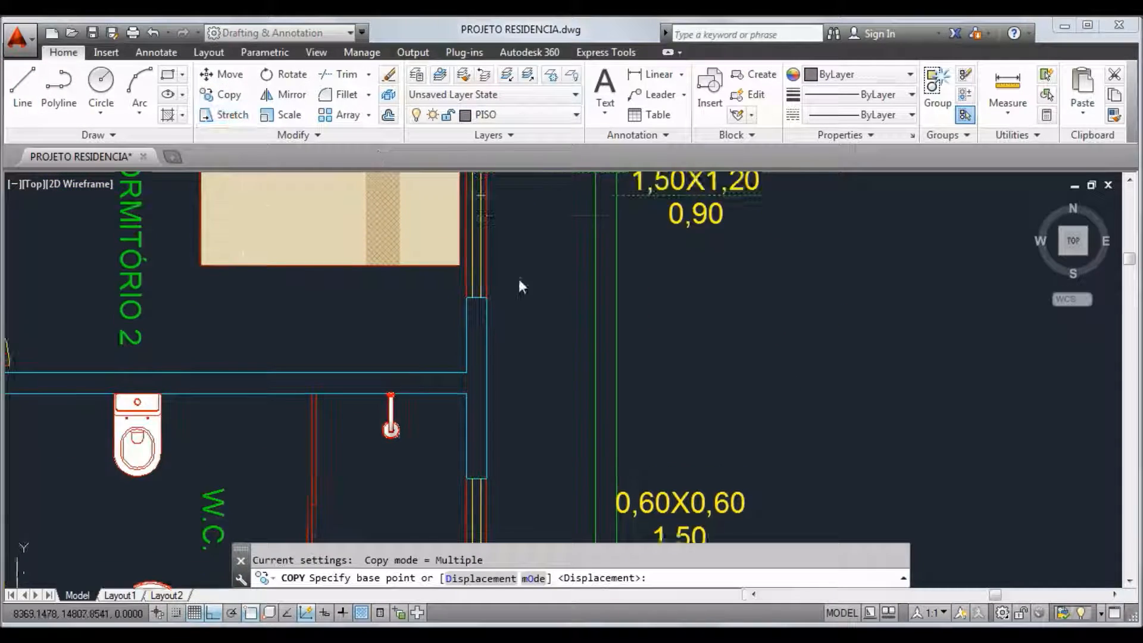
{"action": "scroll", "coordinate": [463, 228], "scroll_direction": "up", "scroll_amount": 4}
{"action": "left_click", "coordinate": [458, 236]}
{"action": "scroll", "coordinate": [480, 249], "scroll_direction": "down", "scroll_amount": 4}
{"action": "middle_click_drag", "start_coordinate": [491, 528], "coordinate": [478, 264]}
{"action": "scroll", "coordinate": [477, 264], "scroll_direction": "up", "scroll_amount": 4}
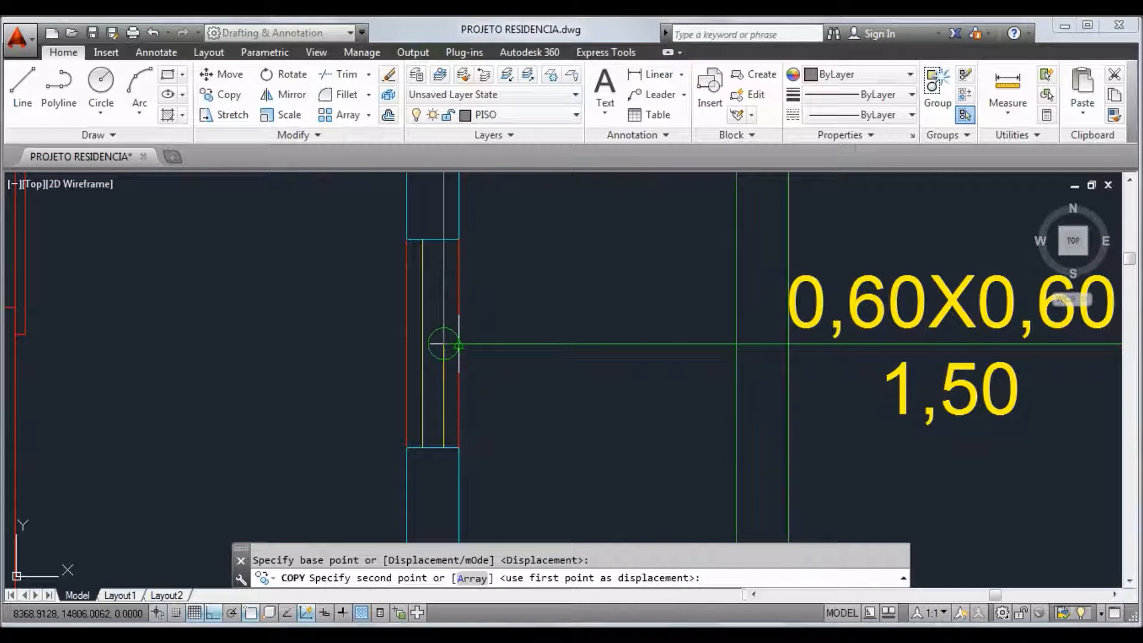
{"action": "left_click", "coordinate": [457, 342]}
{"action": "scroll", "coordinate": [458, 344], "scroll_direction": "down", "scroll_amount": 2}
{"action": "key", "text": "Escape"}
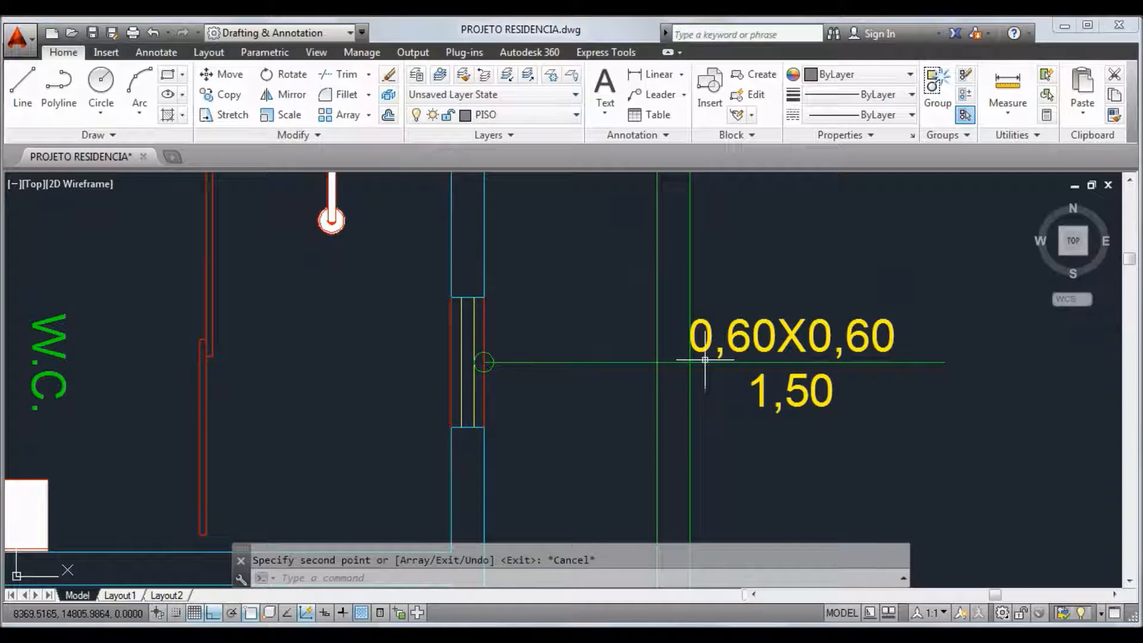
Move the 0,60X0,60 / 1,50 text slightly outward along the callout line, clear of the boundary wall.
{"action": "left_click", "coordinate": [795, 399]}
{"action": "left_click_drag", "start_coordinate": [796, 399], "coordinate": [824, 396]}
{"action": "key", "text": "Escape"}
Create a new text style named TEXTO PORTAS based on TEXTO CHAMADAS.
{"action": "scroll", "coordinate": [824, 399], "scroll_direction": "down", "scroll_amount": 6}
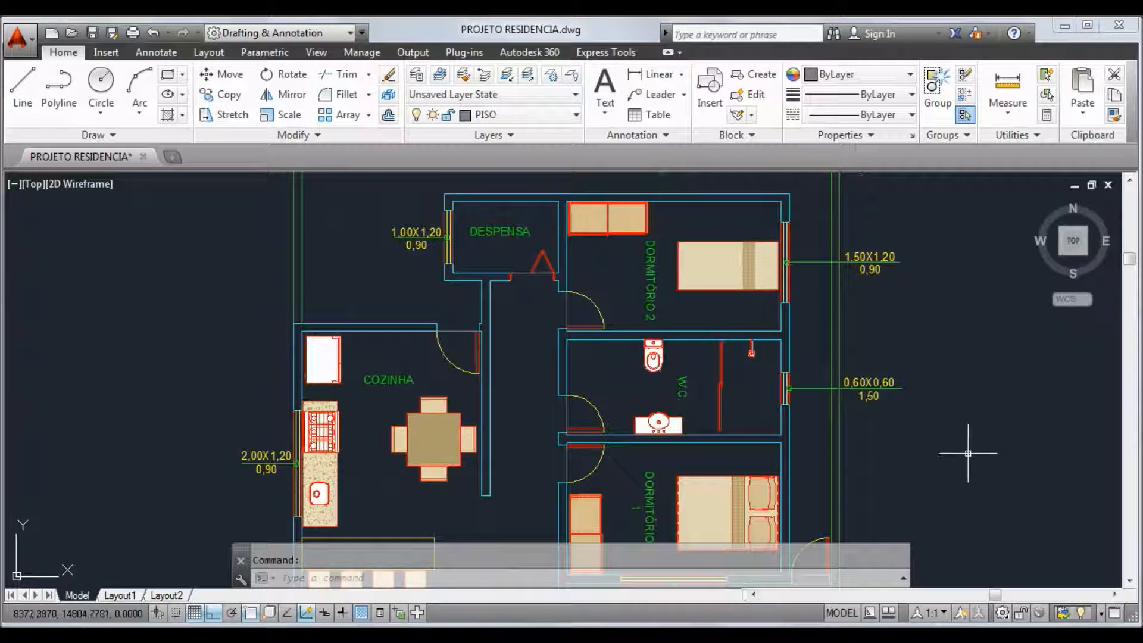
{"action": "scroll", "coordinate": [800, 423], "scroll_direction": "down", "scroll_amount": 2}
{"action": "scroll", "coordinate": [536, 309], "scroll_direction": "up", "scroll_amount": 3}
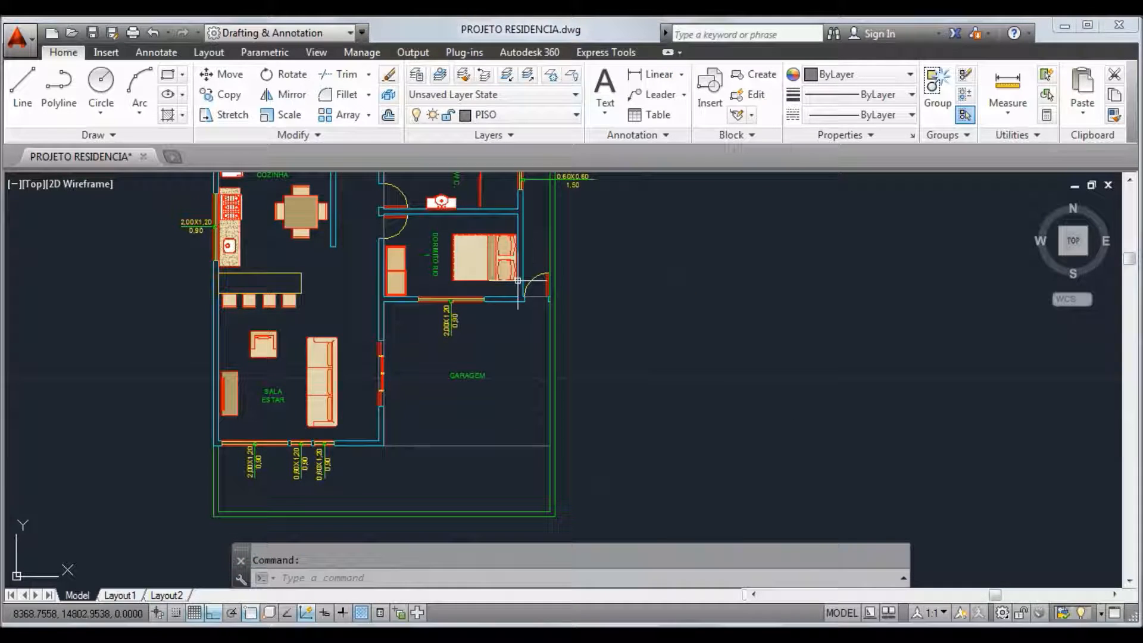
{"action": "scroll", "coordinate": [531, 268], "scroll_direction": "up", "scroll_amount": 2}
{"action": "scroll", "coordinate": [531, 269], "scroll_direction": "up", "scroll_amount": 4}
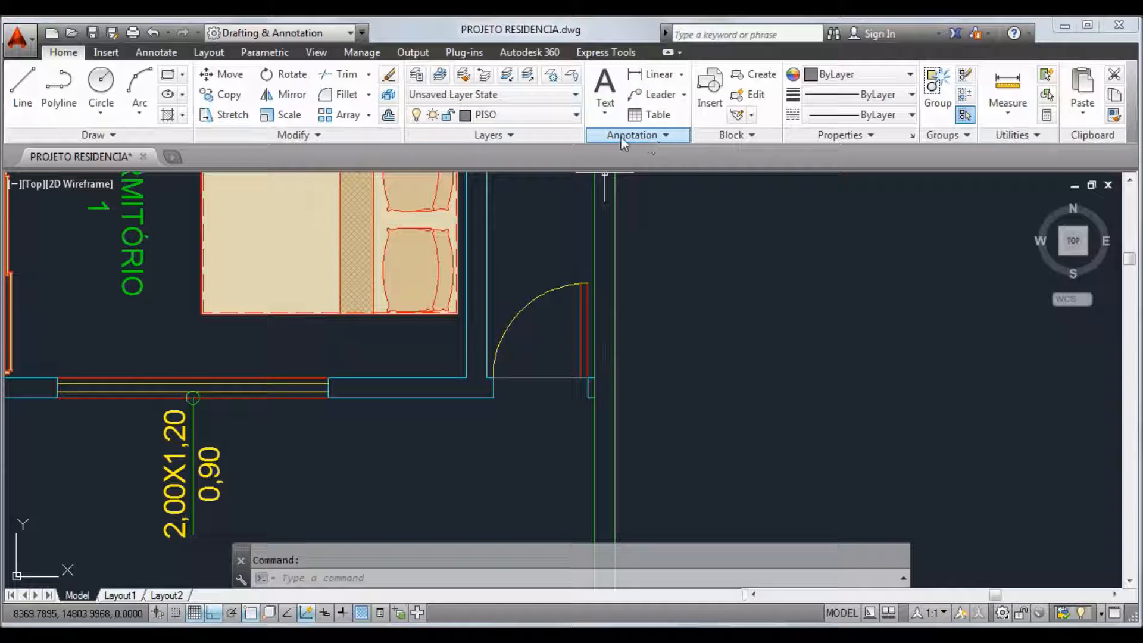
{"action": "left_click", "coordinate": [157, 53]}
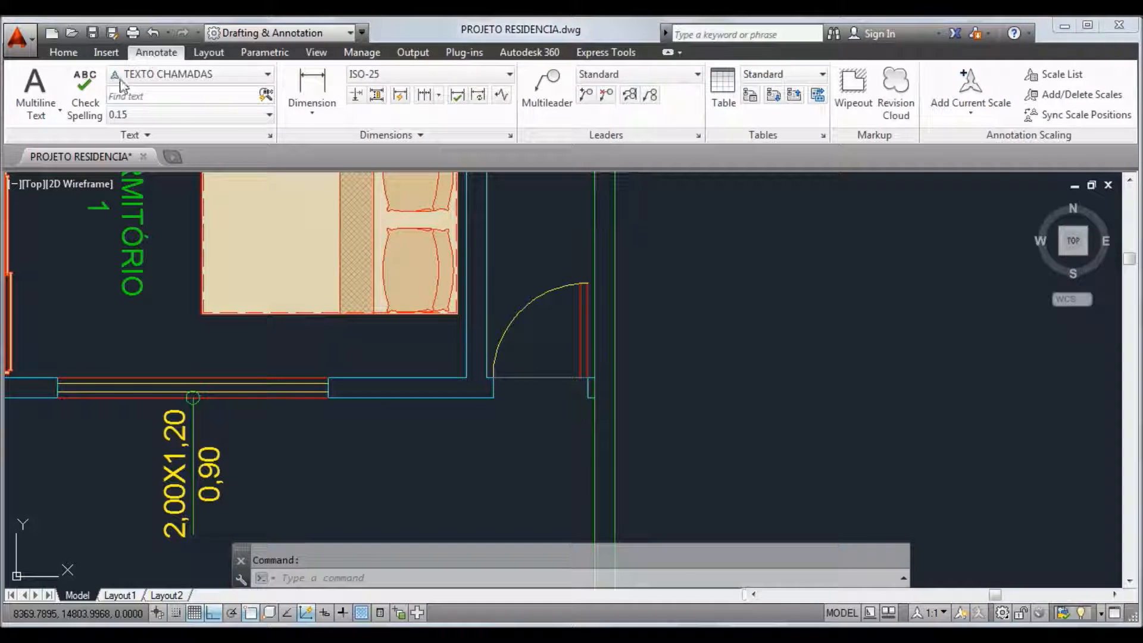
{"action": "left_click", "coordinate": [269, 136]}
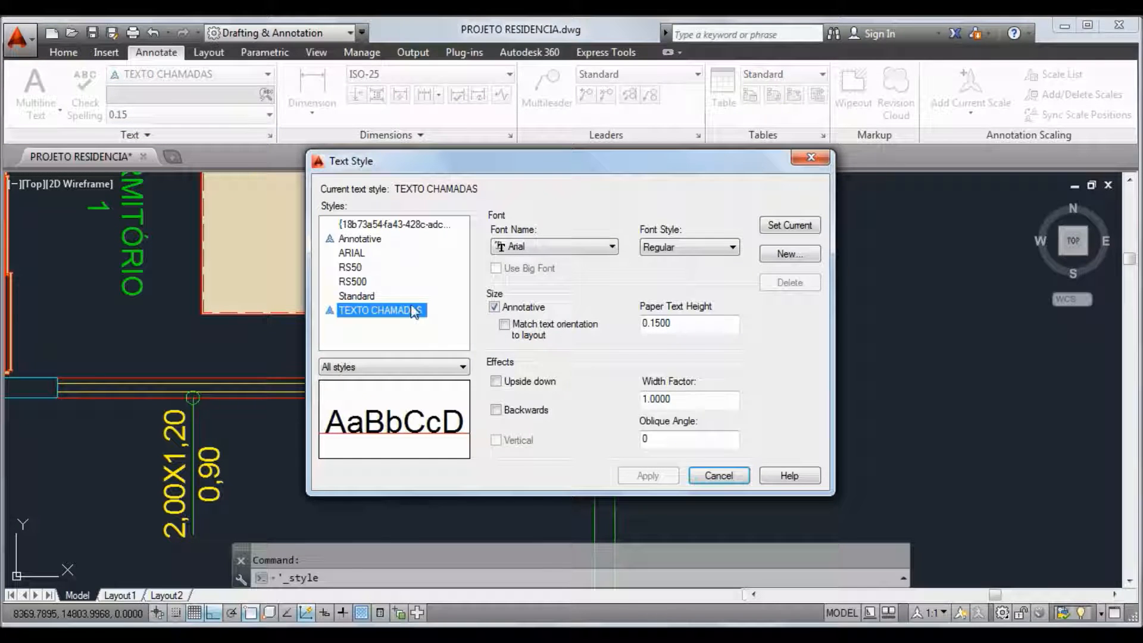
{"action": "left_click", "coordinate": [792, 256]}
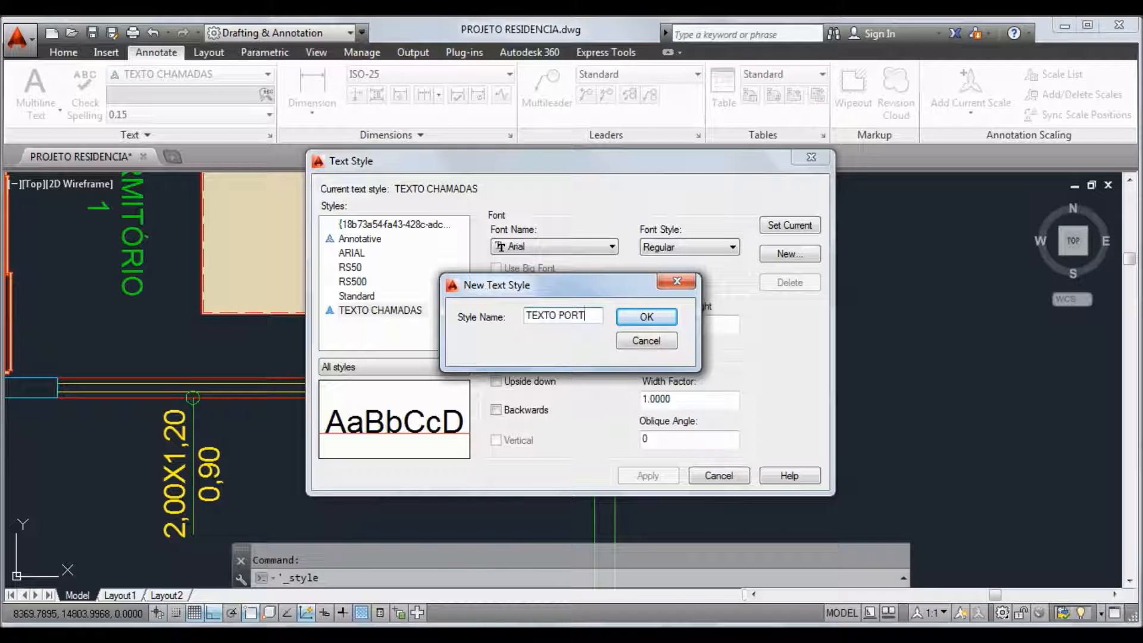
{"action": "left_click", "coordinate": [645, 316]}
Set the TEXTO PORTAS style's paper text height to 0.08 and make it the current style.
{"action": "double_click", "coordinate": [679, 322]}
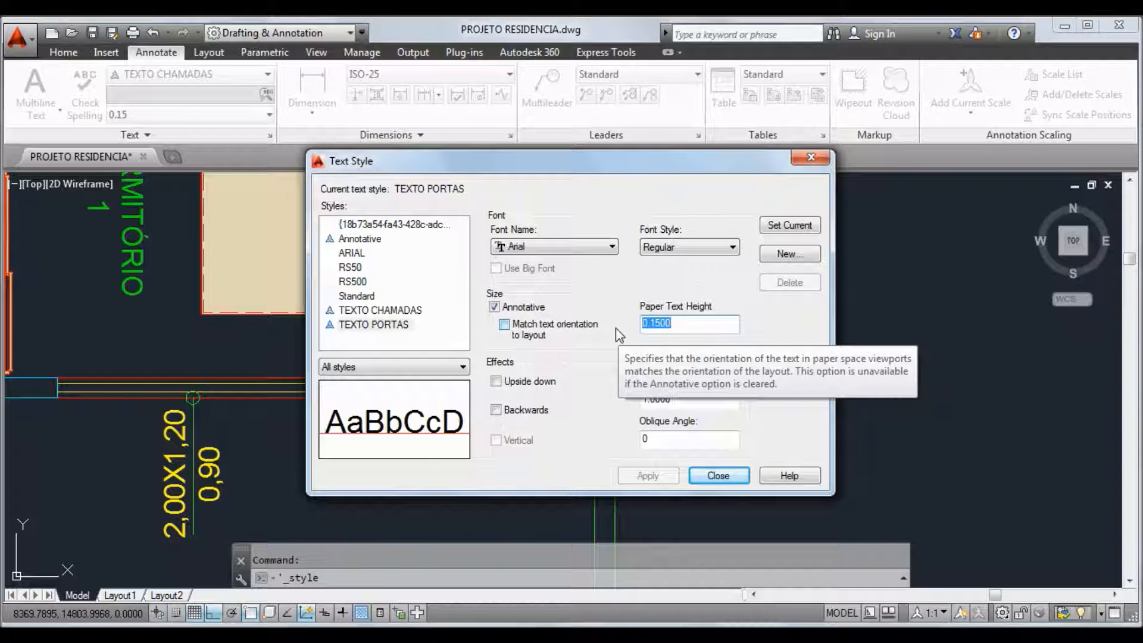
{"action": "type", "text": ".08"}
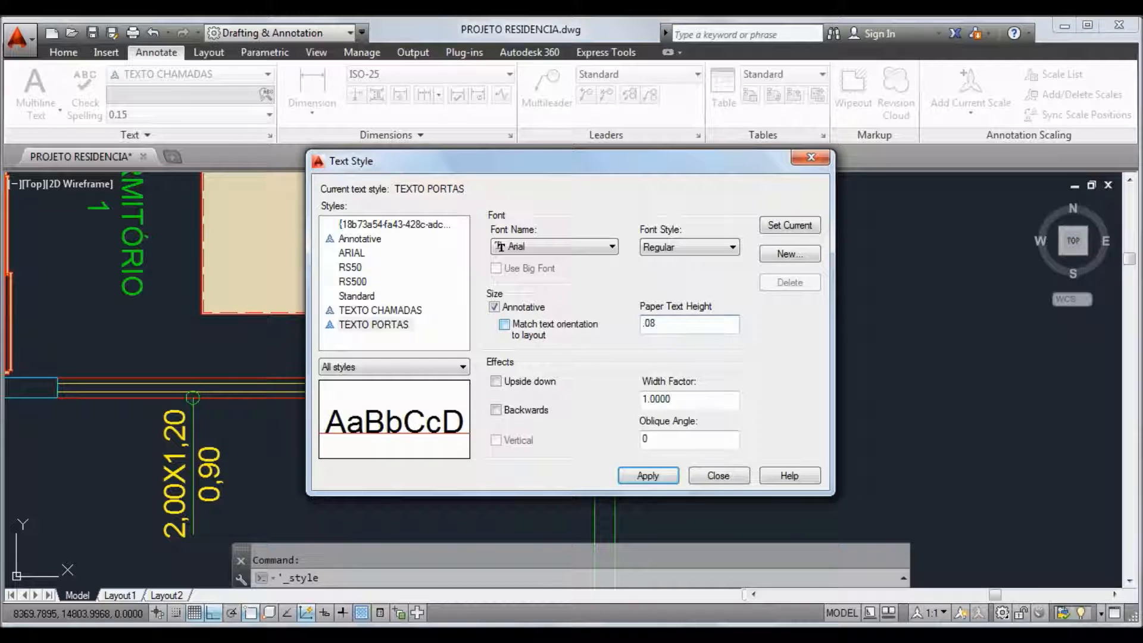
{"action": "key", "text": "Return"}
{"action": "left_click", "coordinate": [807, 229]}
{"action": "left_click", "coordinate": [718, 476]}
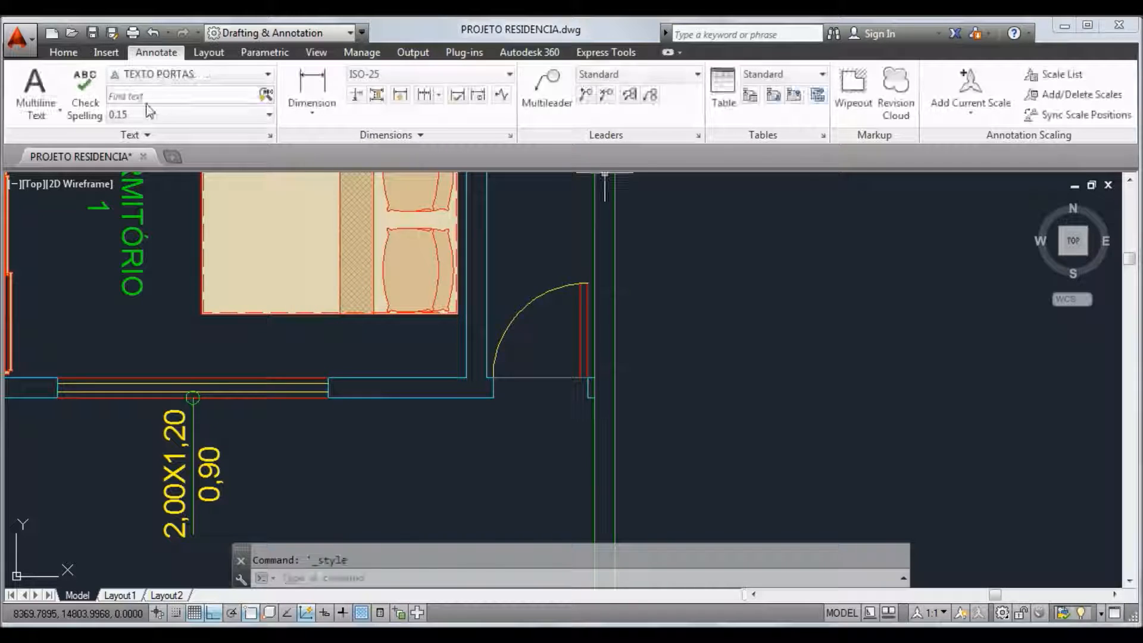
Start a multiline text rotated 90° in the TEXTO PORTAS style, placing its box alongside the side passage door leaf by DORMITÓRIO 1.
{"action": "left_click", "coordinate": [36, 86]}
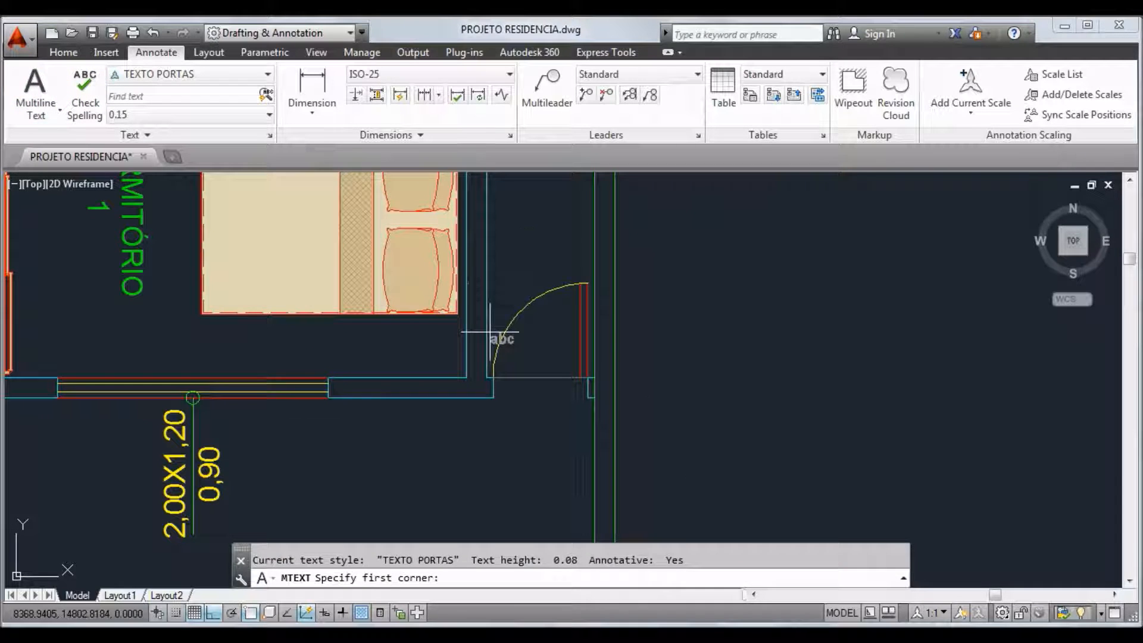
{"action": "scroll", "coordinate": [598, 383], "scroll_direction": "up", "scroll_amount": 4}
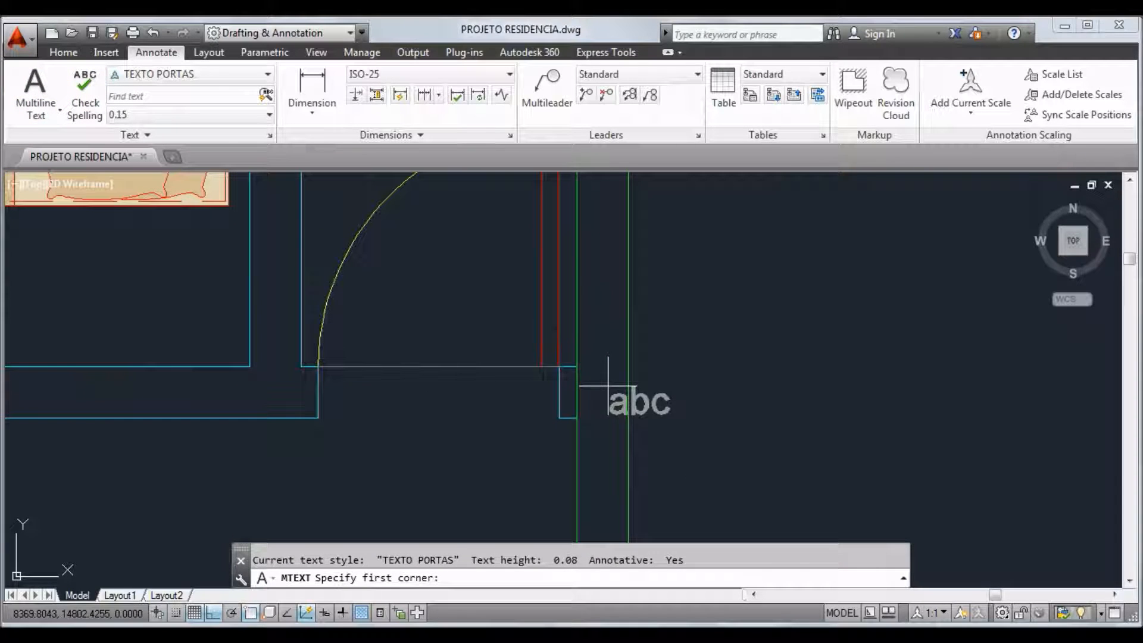
{"action": "left_click", "coordinate": [522, 366]}
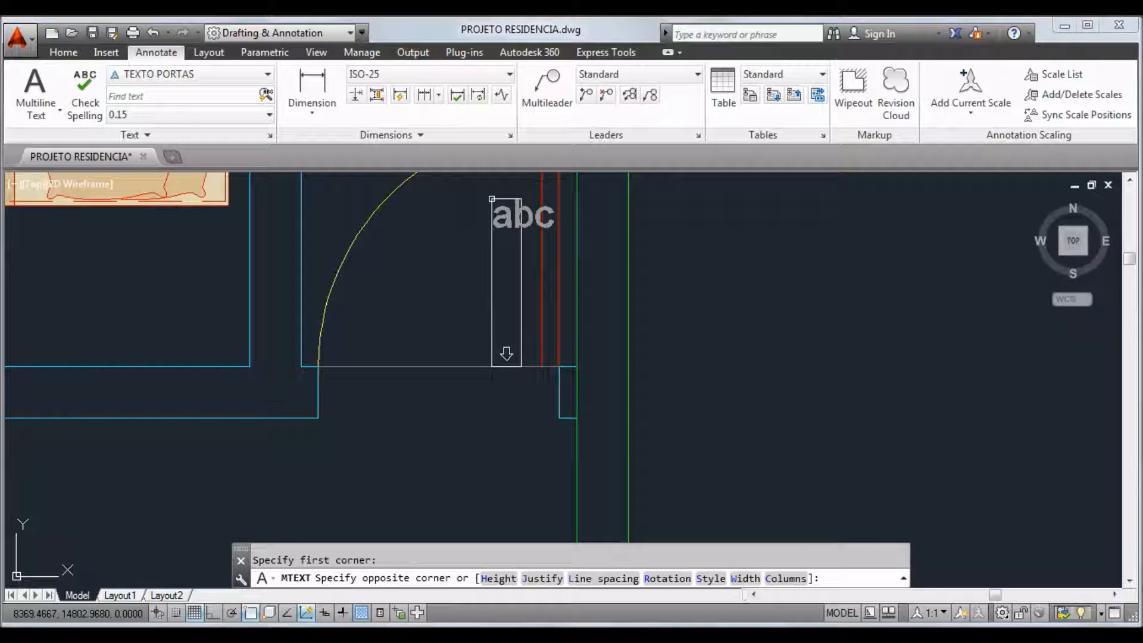
{"action": "type", "text": "R"}
{"action": "key", "text": "Return"}
{"action": "type", "text": "90"}
{"action": "key", "text": "Return"}
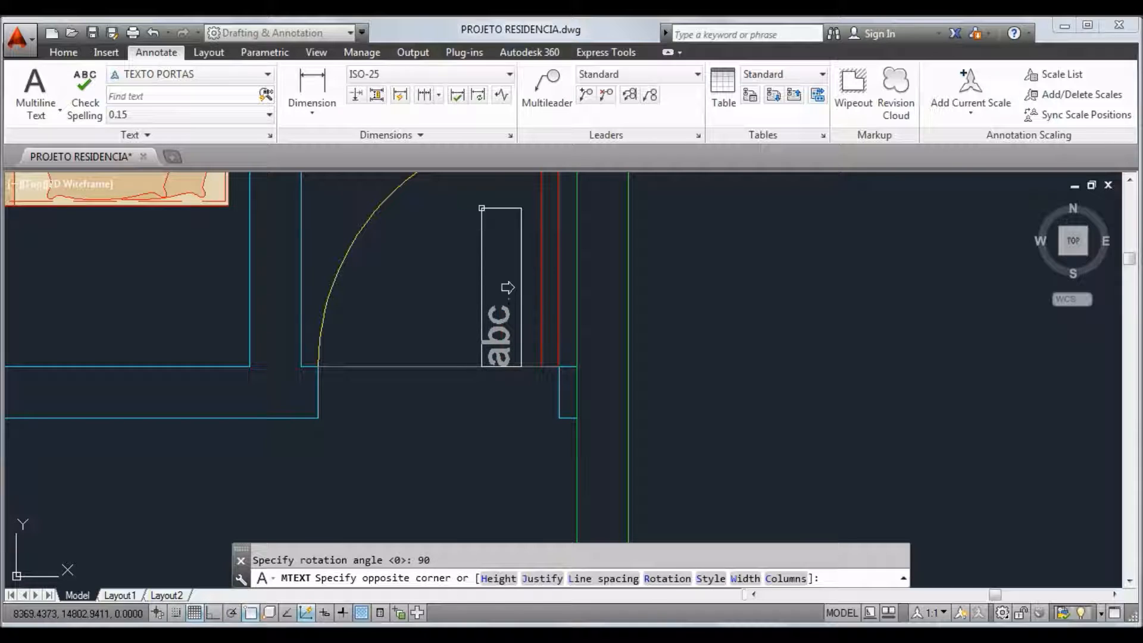
{"action": "middle_click_drag", "start_coordinate": [505, 184], "coordinate": [493, 235]}
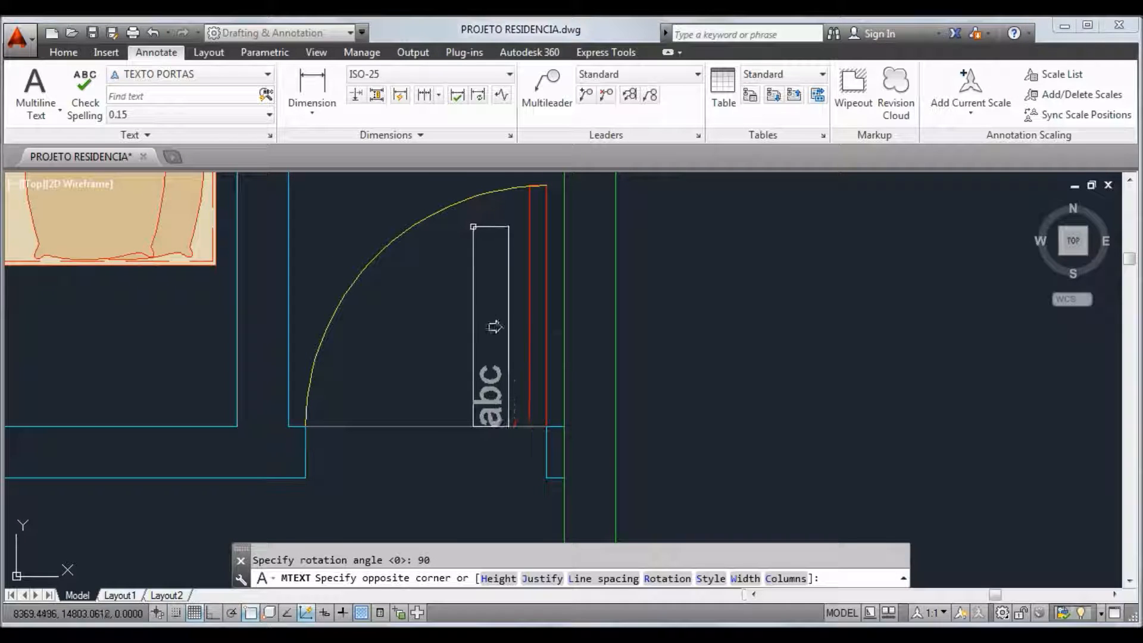
{"action": "left_click", "coordinate": [479, 284]}
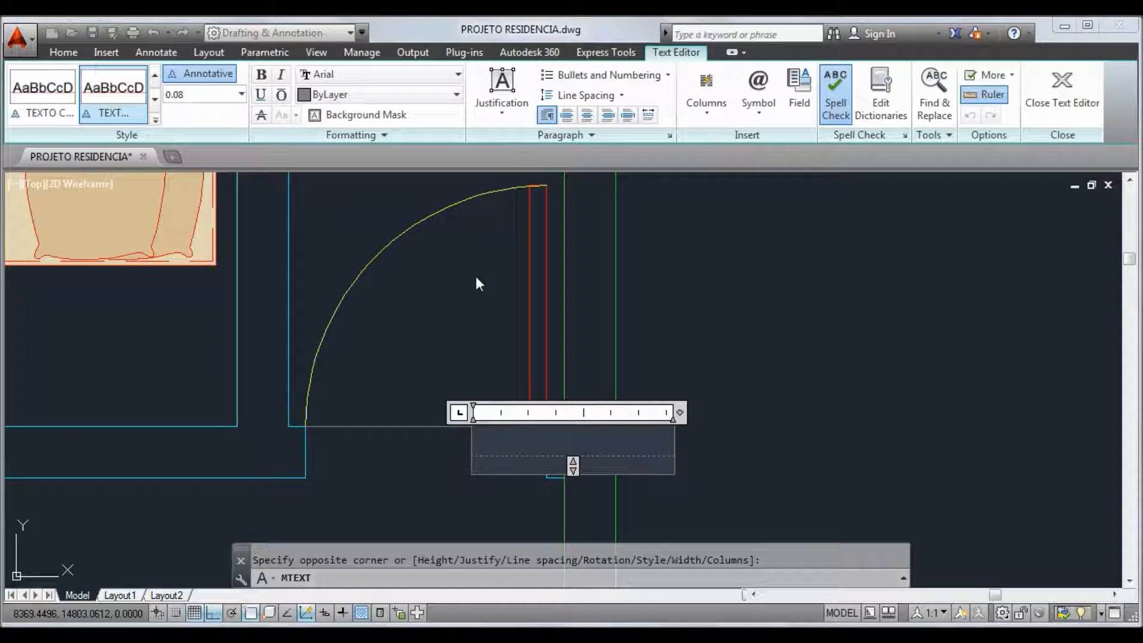
Enter 0,70X2,10 as the side passage door's size text and finish editing it.
{"action": "type", "text": "0"}
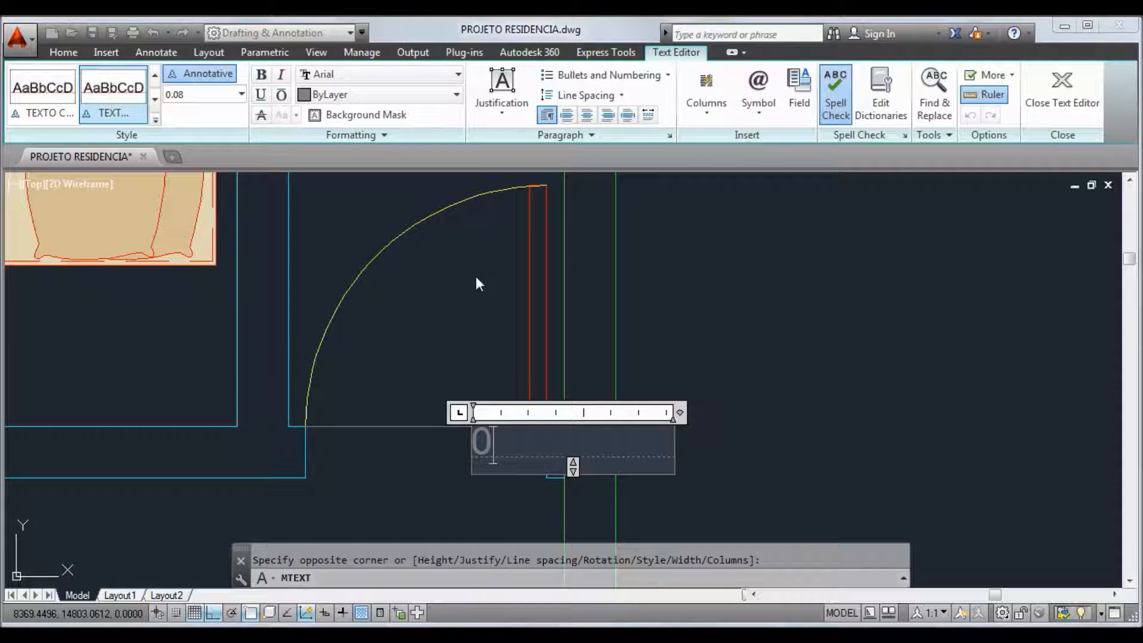
{"action": "type", "text": ",70"}
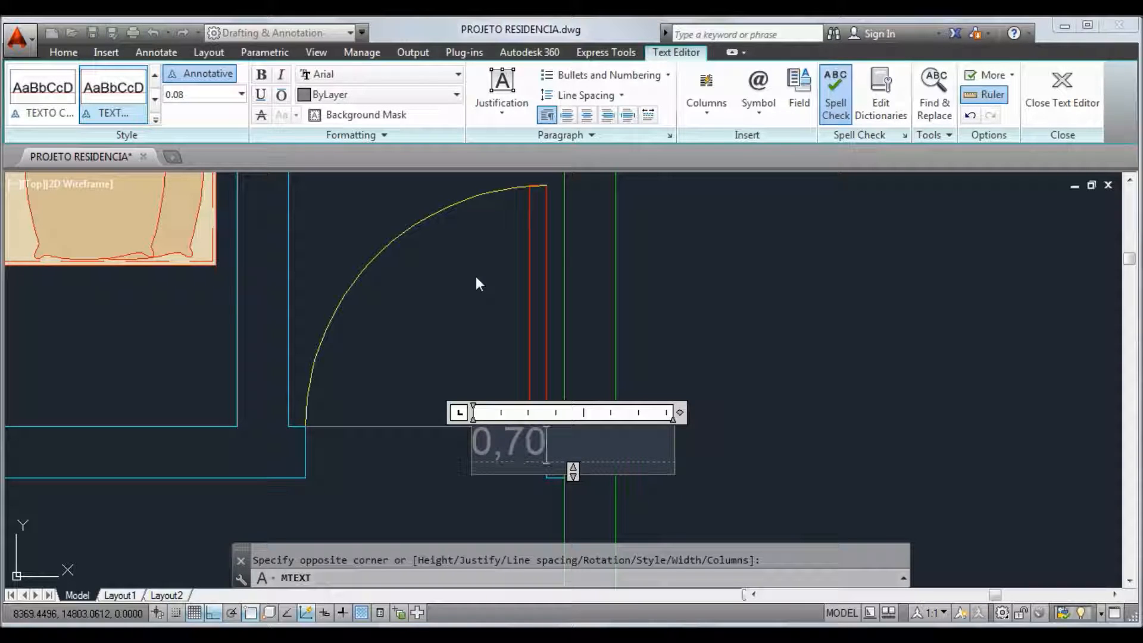
{"action": "type", "text": "X2,10"}
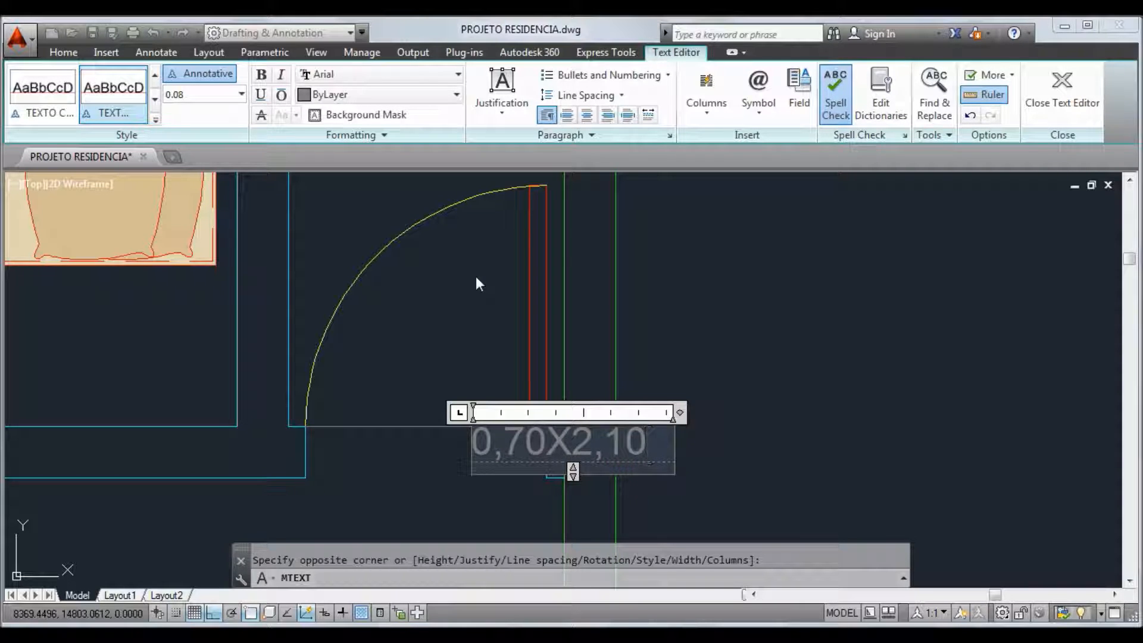
{"action": "left_click_drag", "start_coordinate": [645, 446], "coordinate": [502, 449]}
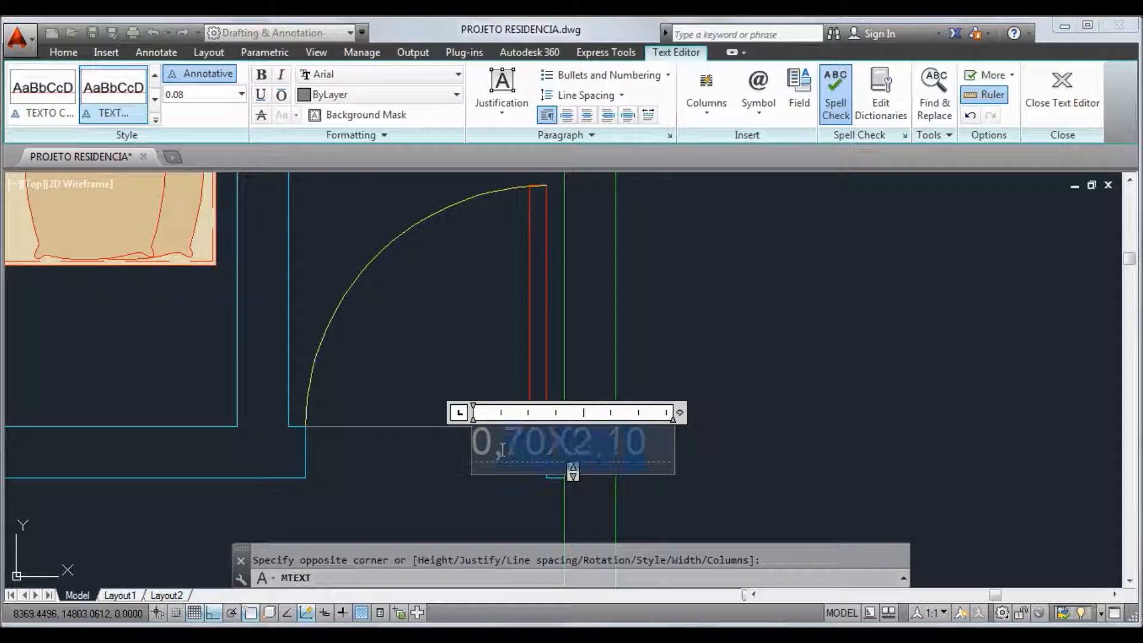
{"action": "left_click", "coordinate": [740, 344]}
{"action": "scroll", "coordinate": [740, 333], "scroll_direction": "up", "scroll_amount": 2}
{"action": "scroll", "coordinate": [588, 337], "scroll_direction": "up", "scroll_amount": 2}
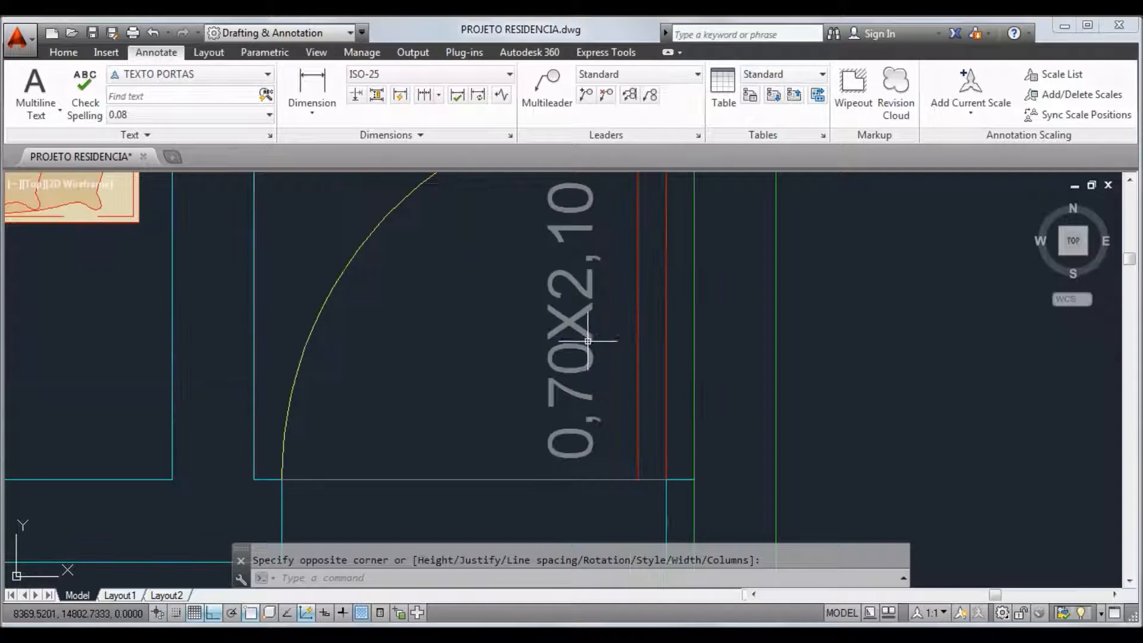
Move the 0,70X2,10 text closer to the side passage door leaf.
{"action": "left_click", "coordinate": [586, 344]}
{"action": "scroll", "coordinate": [586, 346], "scroll_direction": "down", "scroll_amount": 1}
{"action": "left_click_drag", "start_coordinate": [586, 347], "coordinate": [600, 342]}
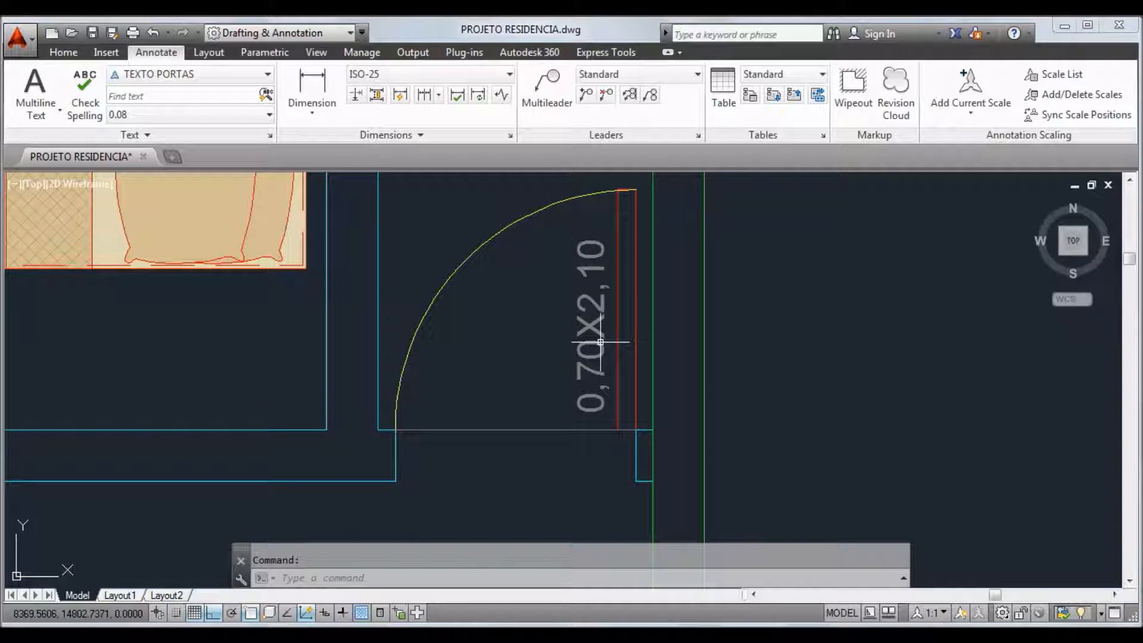
Put the side passage door's size text on layer LINHA 02 and clear the selection.
{"action": "left_click", "coordinate": [600, 341]}
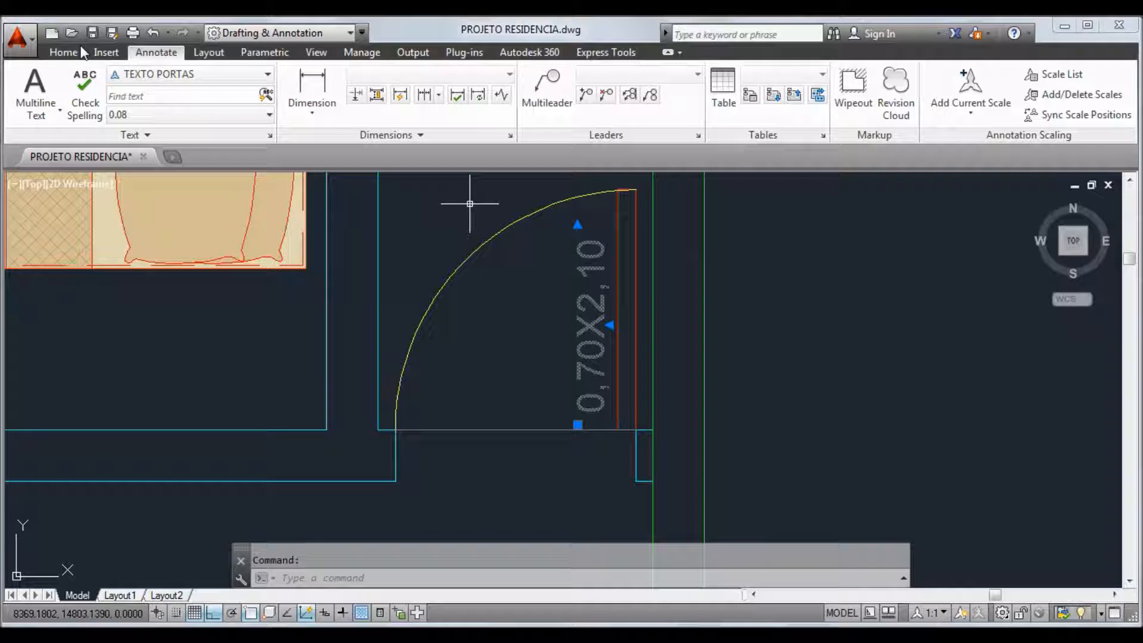
{"action": "left_click", "coordinate": [62, 52]}
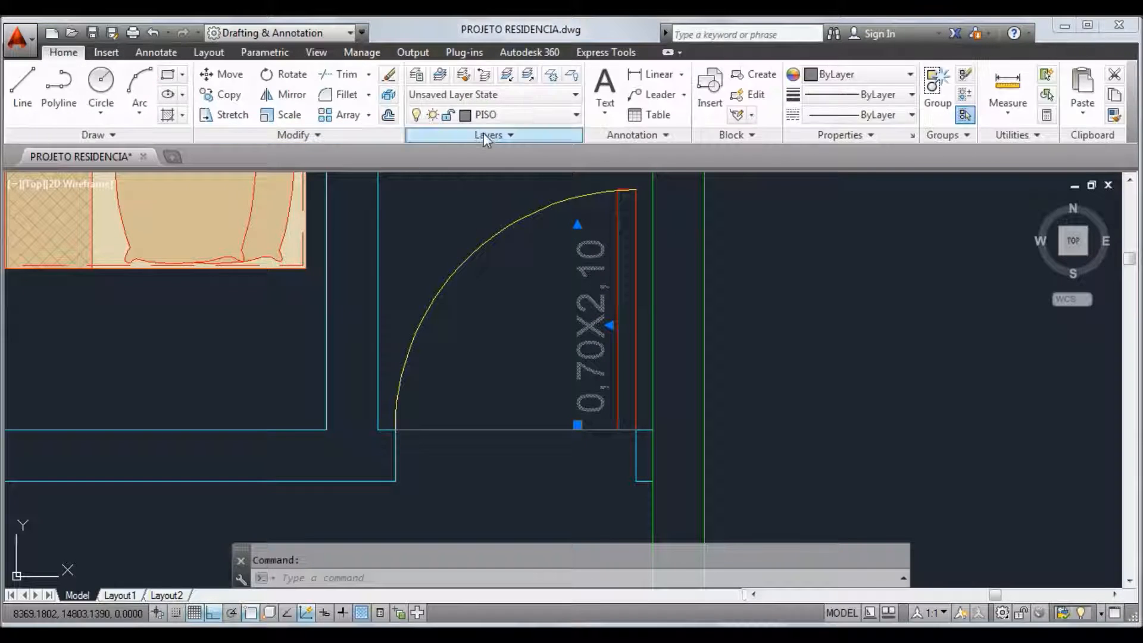
{"action": "left_click", "coordinate": [576, 114]}
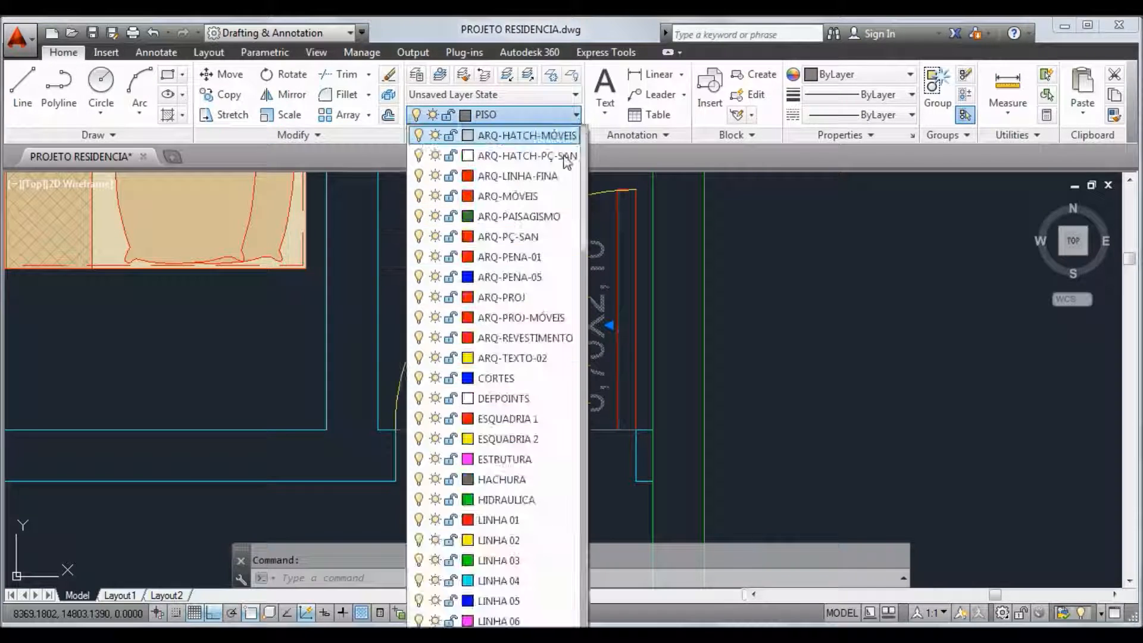
{"action": "left_click", "coordinate": [516, 540]}
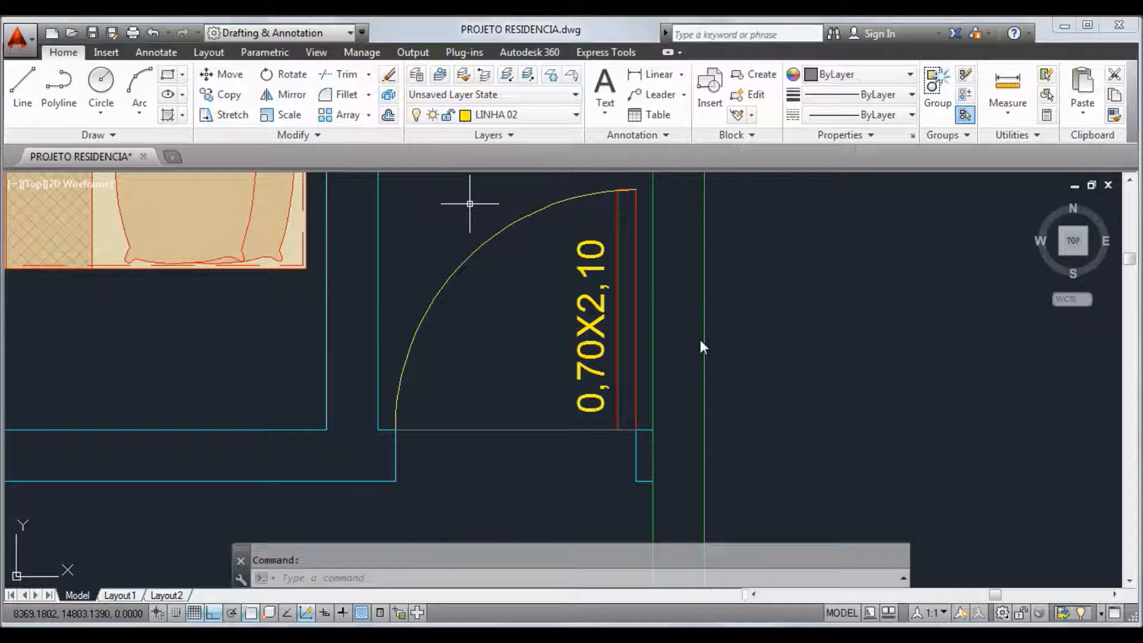
{"action": "scroll", "coordinate": [700, 342], "scroll_direction": "down", "scroll_amount": 5}
{"action": "key", "text": "Escape"}
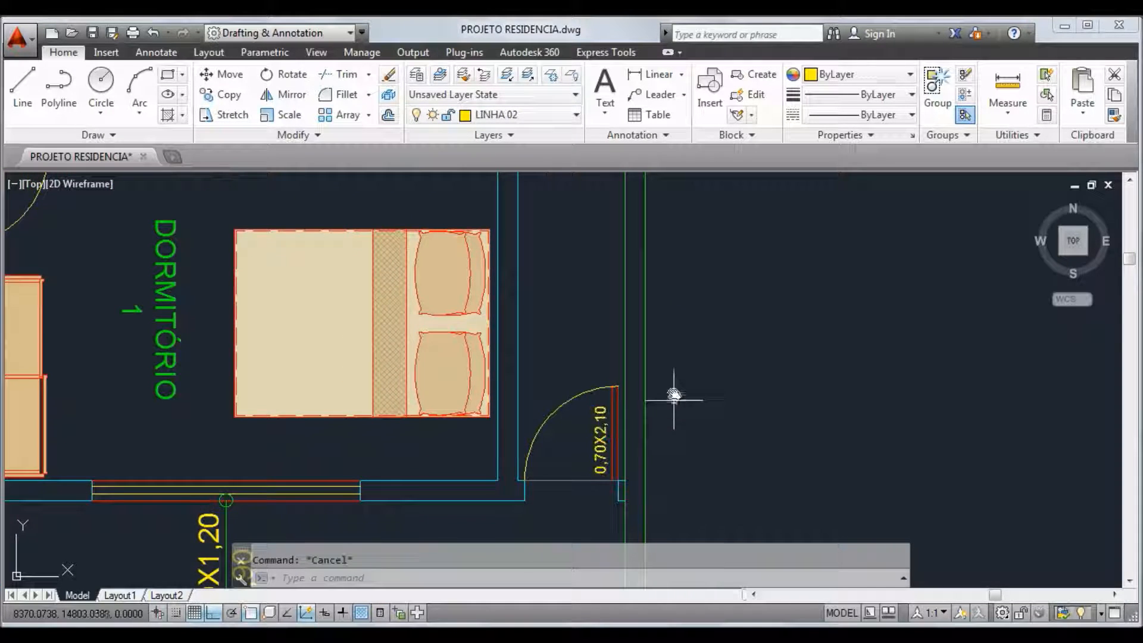
Add a horizontal multiline text reading 0,7X2,10 just below the leaf of the DORMITÓRIO 1 door.
{"action": "scroll", "coordinate": [722, 324], "scroll_direction": "down", "scroll_amount": 5}
{"action": "middle_click_drag", "start_coordinate": [440, 279], "coordinate": [469, 347]}
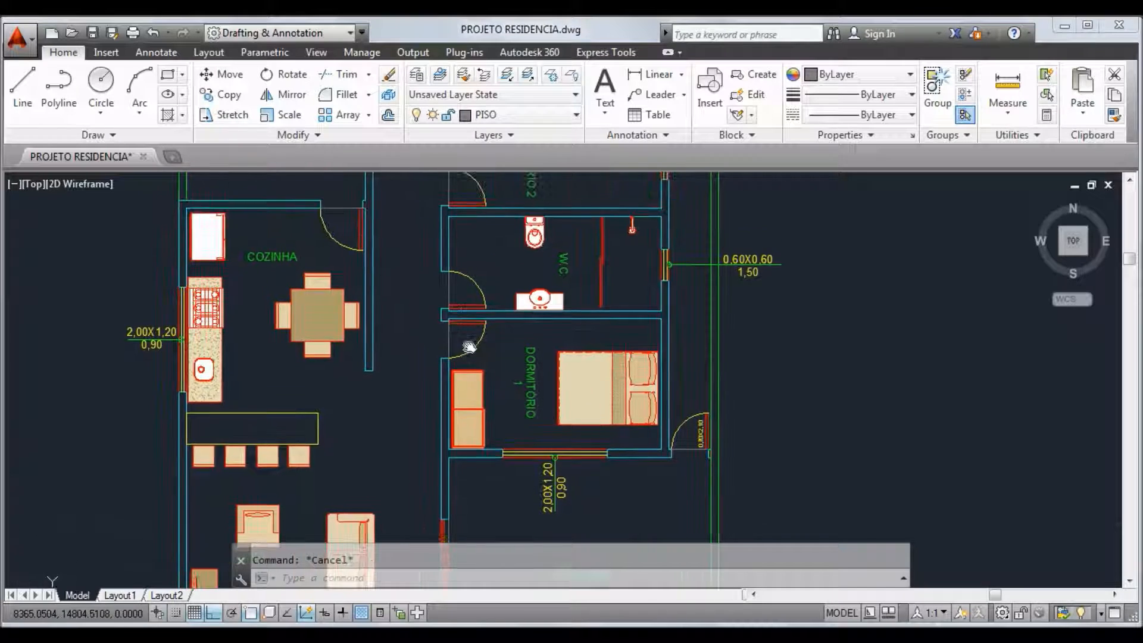
{"action": "scroll", "coordinate": [469, 347], "scroll_direction": "up", "scroll_amount": 5}
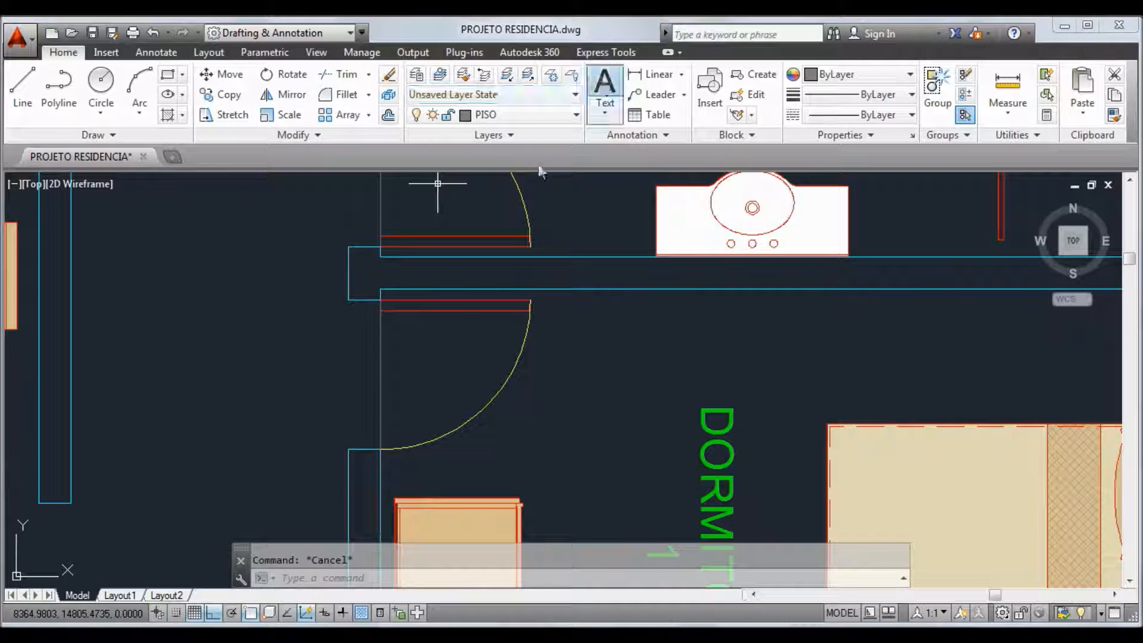
{"action": "left_click", "coordinate": [605, 89]}
{"action": "scroll", "coordinate": [417, 244], "scroll_direction": "up", "scroll_amount": 4}
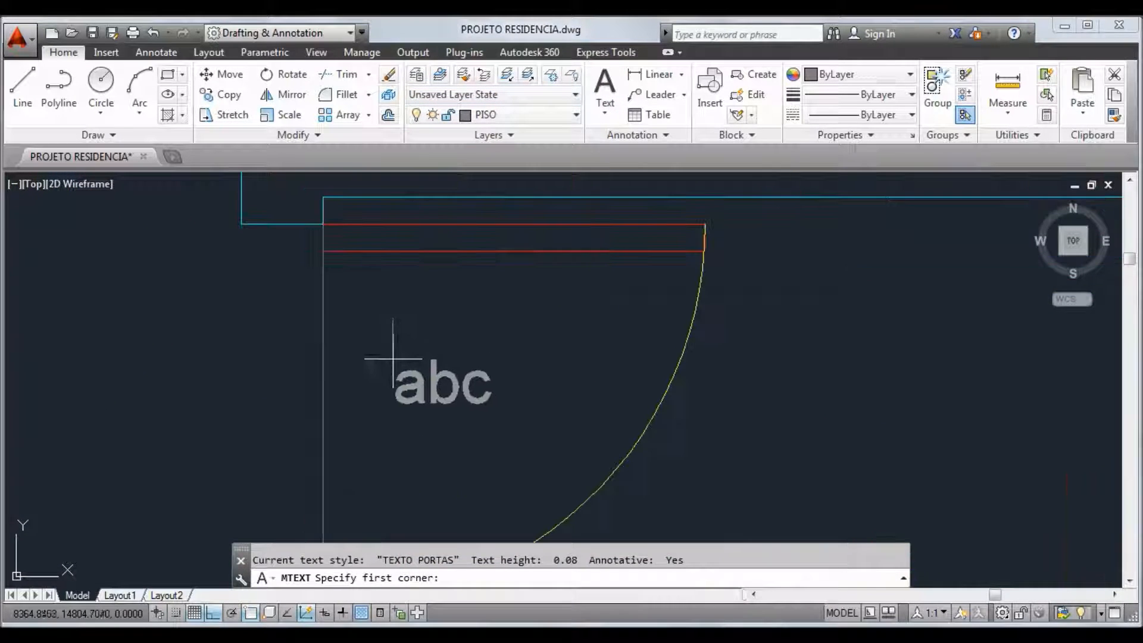
{"action": "left_click", "coordinate": [334, 267]}
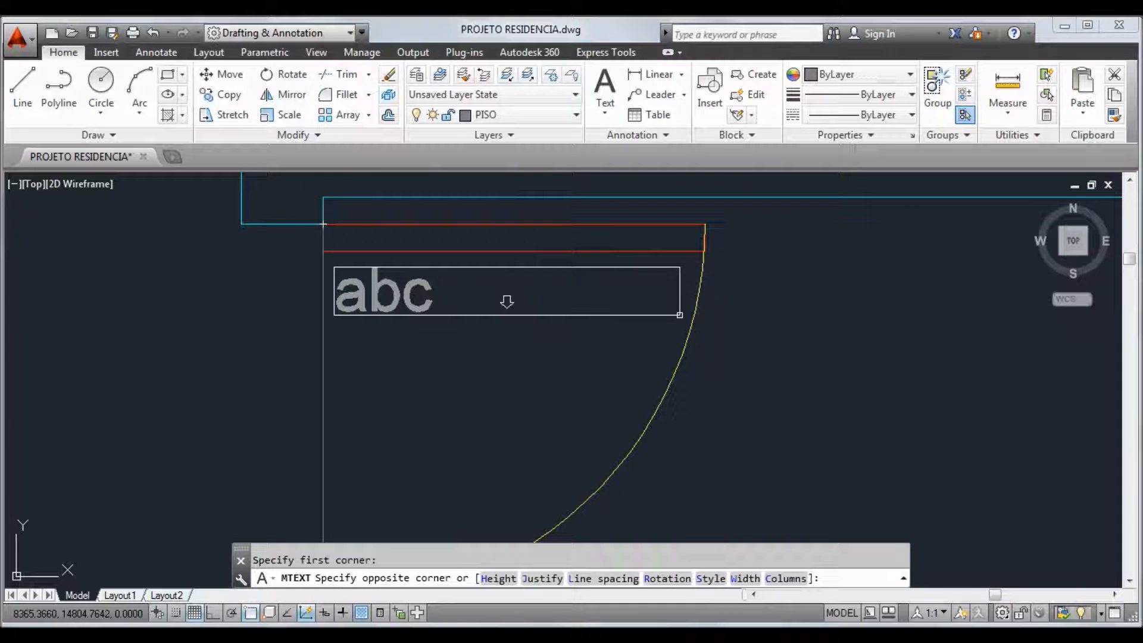
{"action": "left_click", "coordinate": [679, 315]}
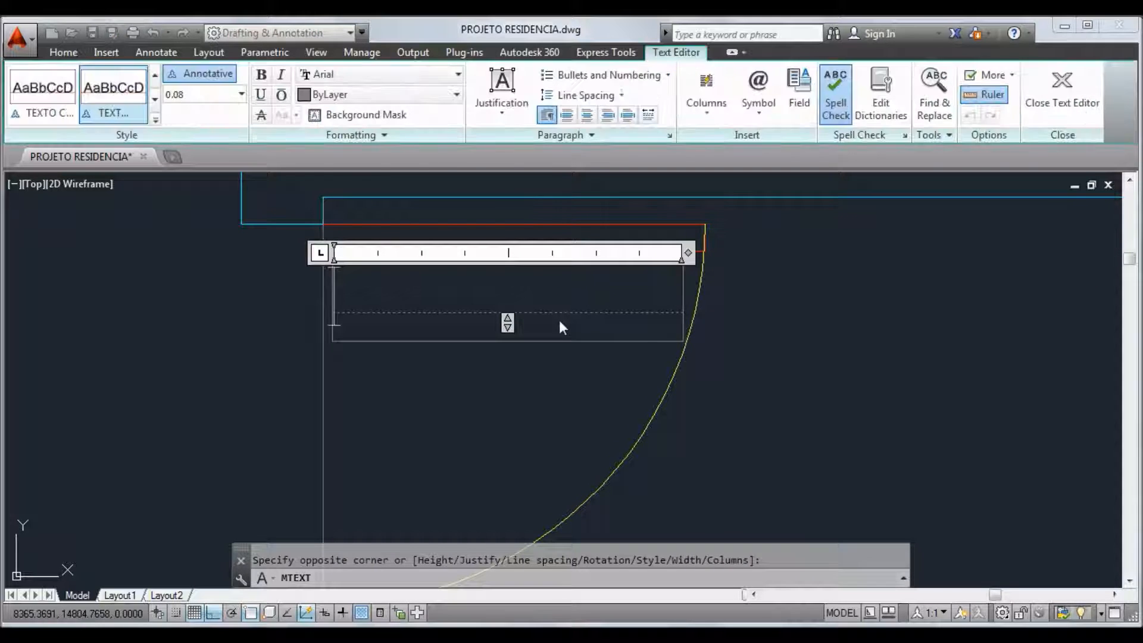
{"action": "type", "text": "0,7X2,10"}
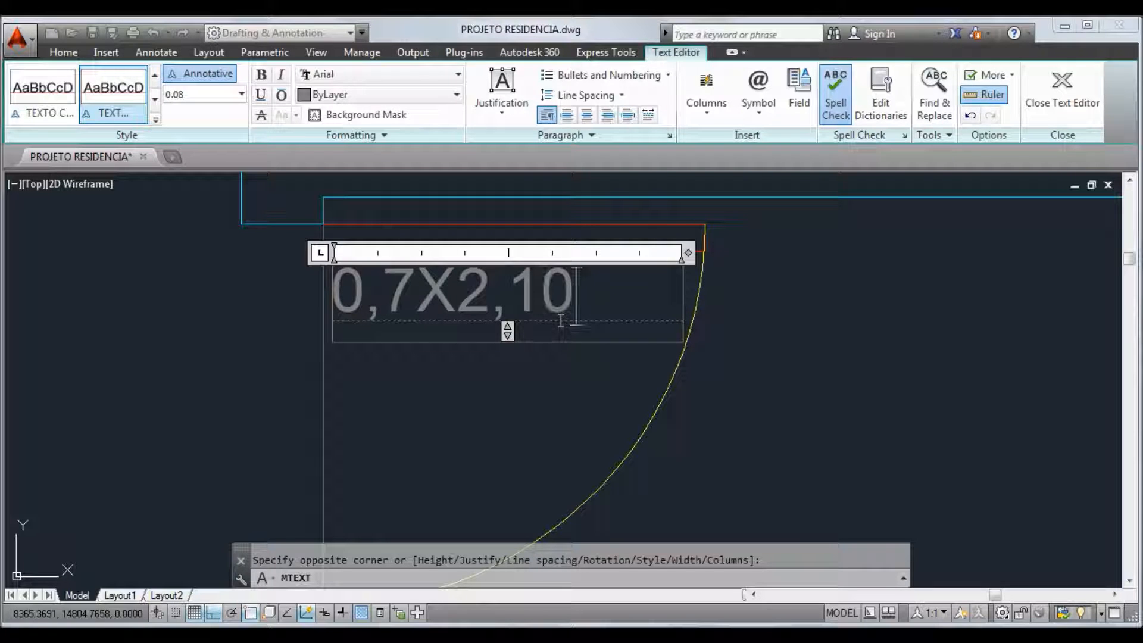
{"action": "left_click", "coordinate": [526, 382]}
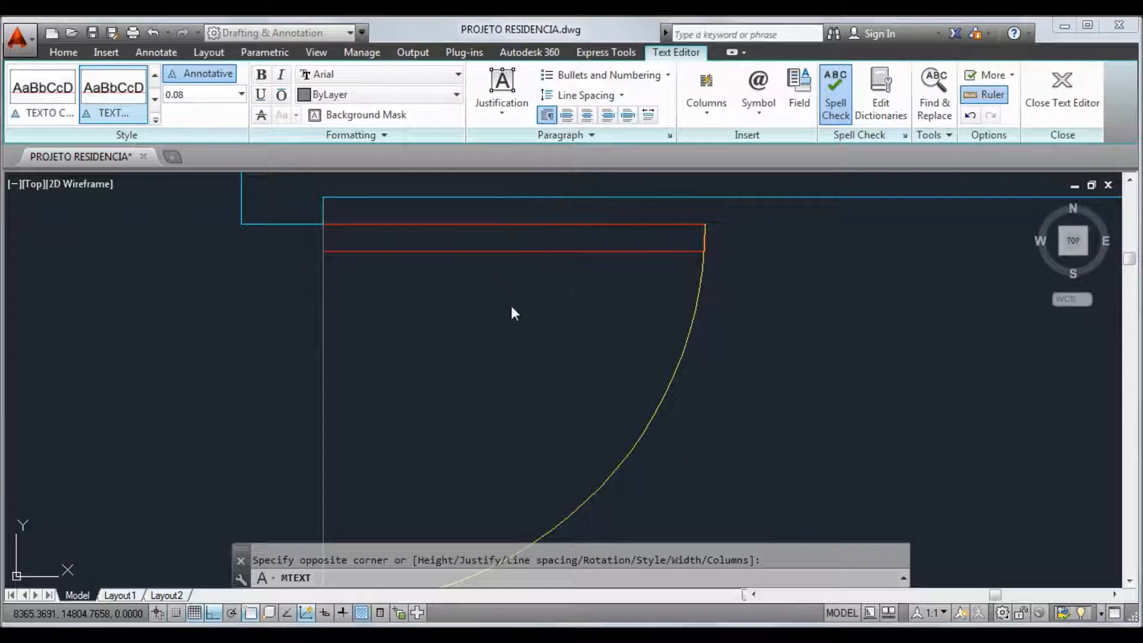
Move the DORMITÓRIO 1 door's size text closer to the leaf and centre it roughly along the leaf's length.
{"action": "left_click", "coordinate": [481, 292]}
{"action": "left_click_drag", "start_coordinate": [482, 291], "coordinate": [513, 287]}
{"action": "left_click", "coordinate": [516, 284]}
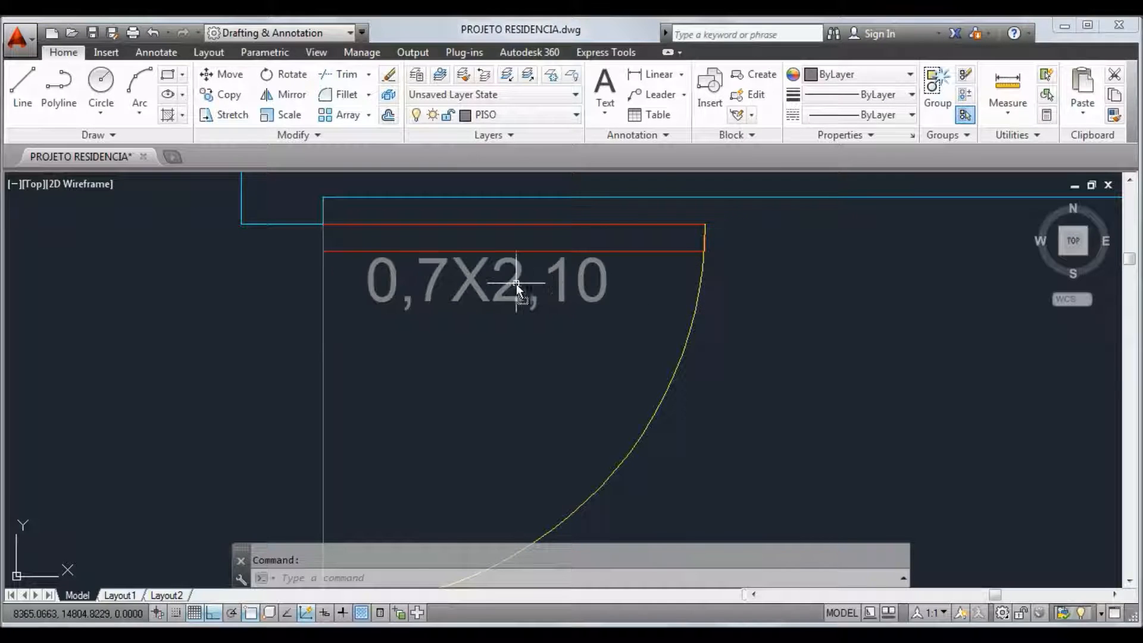
Correct the DORMITÓRIO 1 door's size text to read 0,70X2,10.
{"action": "scroll", "coordinate": [523, 309], "scroll_direction": "down", "scroll_amount": 3}
{"action": "middle_click_drag", "start_coordinate": [590, 256], "coordinate": [577, 289]}
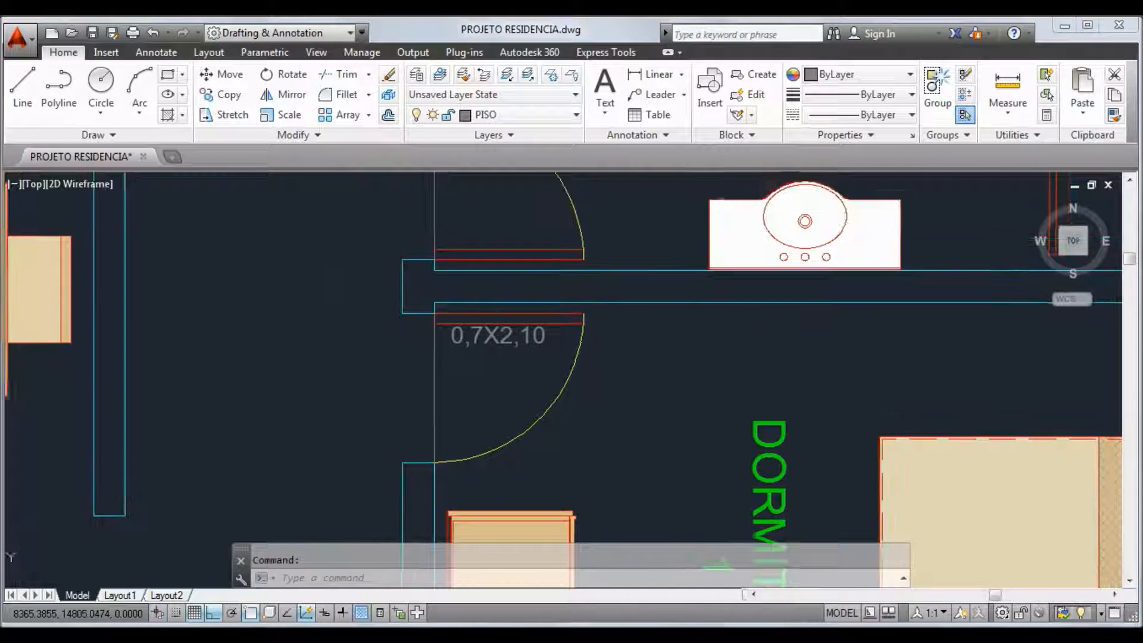
{"action": "left_click", "coordinate": [492, 342]}
{"action": "double_click", "coordinate": [482, 338]}
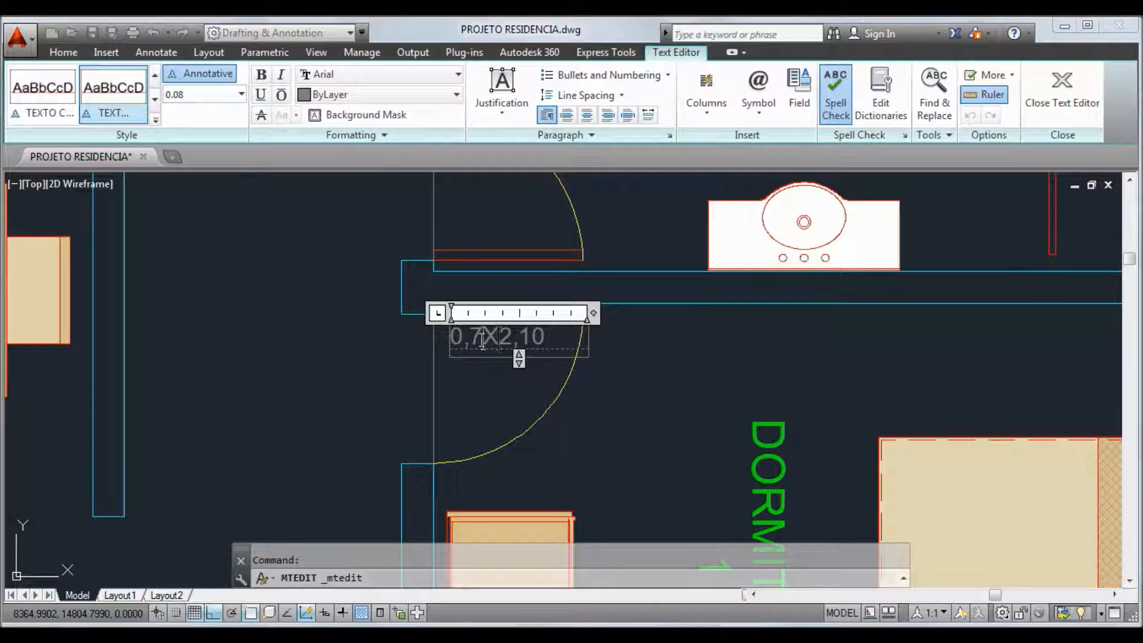
{"action": "left_click", "coordinate": [482, 338]}
{"action": "type", "text": "0"}
{"action": "left_click", "coordinate": [510, 383]}
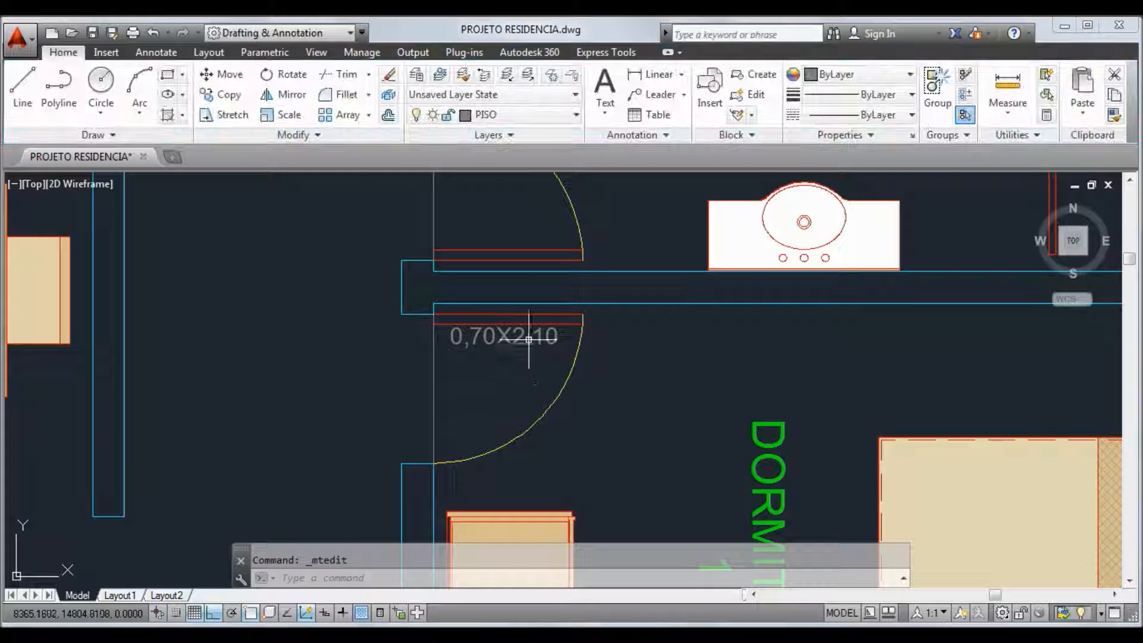
Copy the DORMITÓRIO 1 door's size text straight up to just above the W.C. door leaf.
{"action": "scroll", "coordinate": [538, 338], "scroll_direction": "down", "scroll_amount": 4}
{"action": "scroll", "coordinate": [535, 351], "scroll_direction": "up", "scroll_amount": 2}
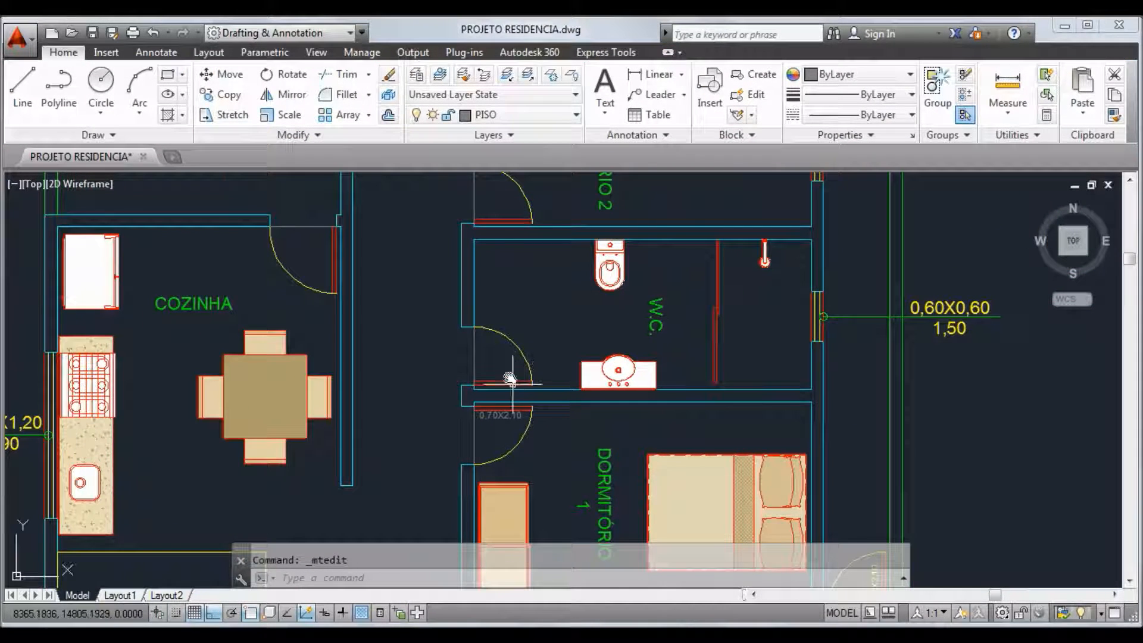
{"action": "scroll", "coordinate": [506, 369], "scroll_direction": "up", "scroll_amount": 2}
{"action": "scroll", "coordinate": [506, 369], "scroll_direction": "up", "scroll_amount": 2}
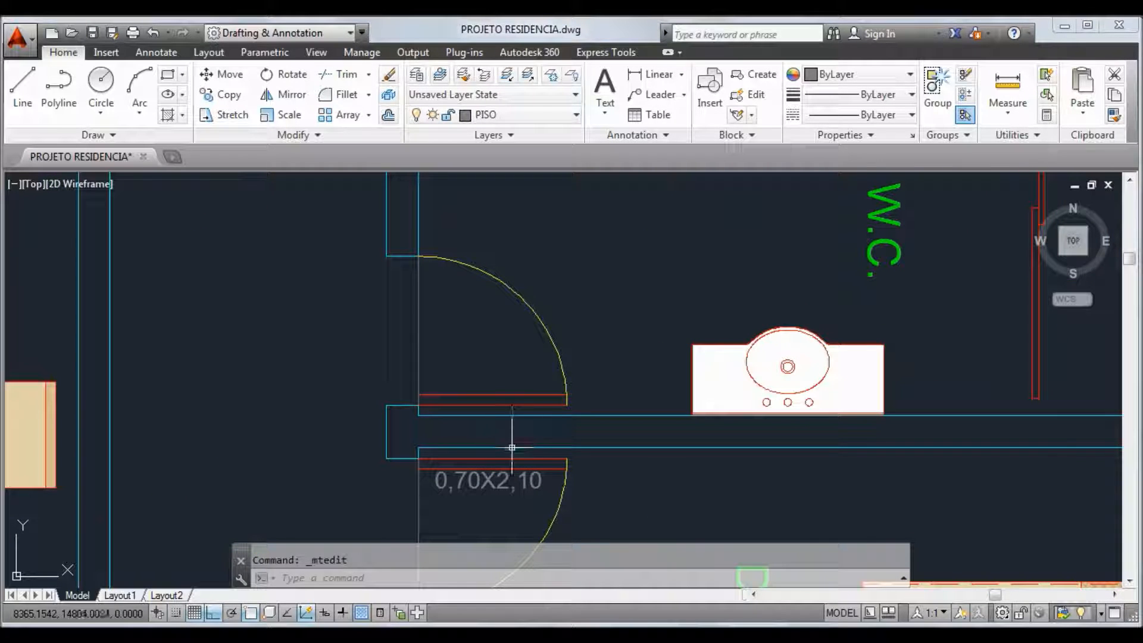
{"action": "left_click", "coordinate": [508, 483]}
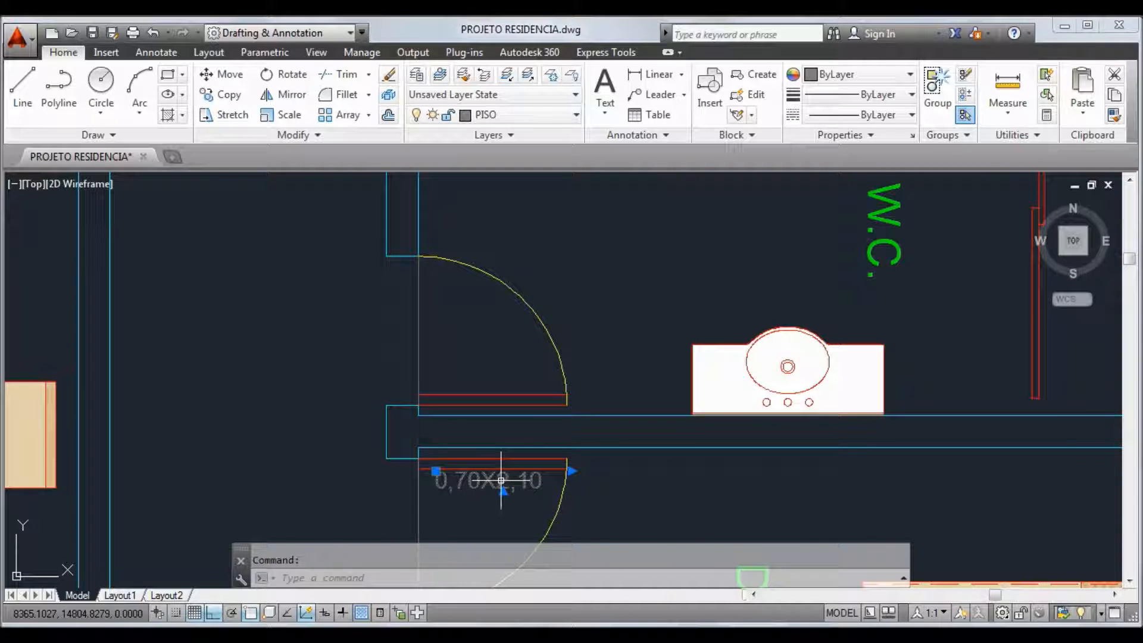
{"action": "left_click", "coordinate": [488, 481]}
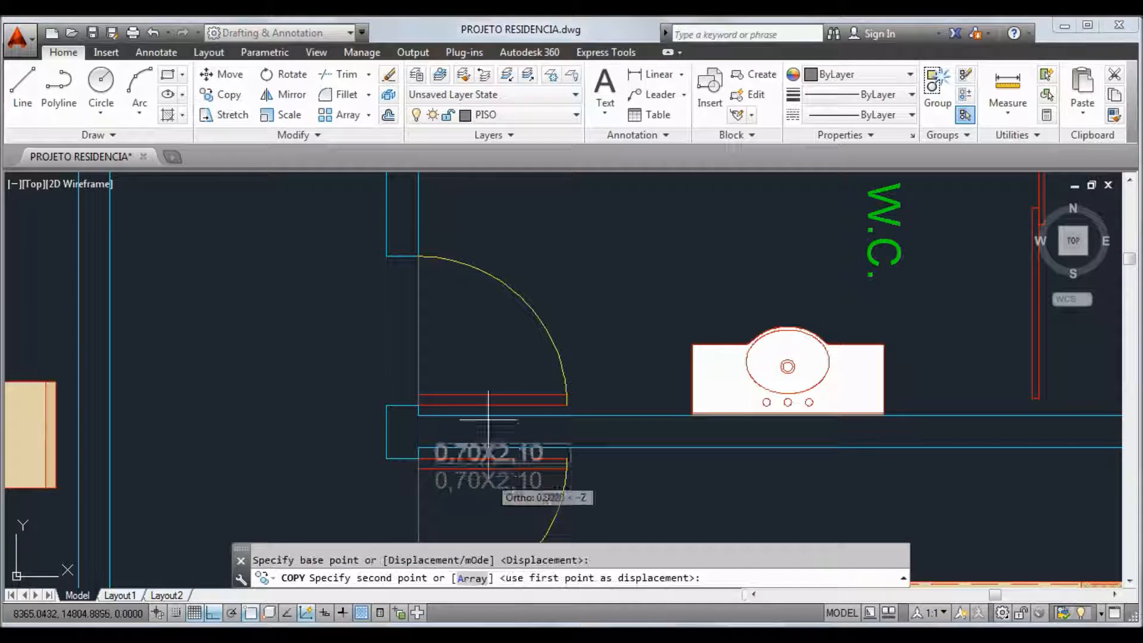
{"action": "left_click", "coordinate": [474, 379]}
{"action": "key", "text": "Escape"}
{"action": "scroll", "coordinate": [474, 378], "scroll_direction": "down", "scroll_amount": 5}
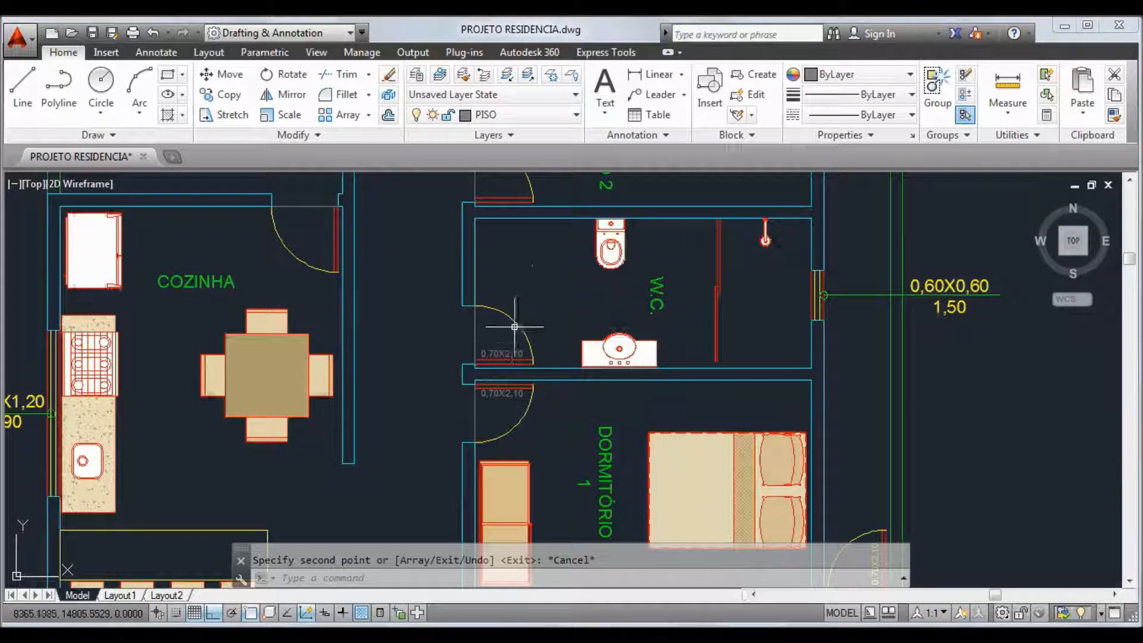
{"action": "scroll", "coordinate": [501, 361], "scroll_direction": "up", "scroll_amount": 2}
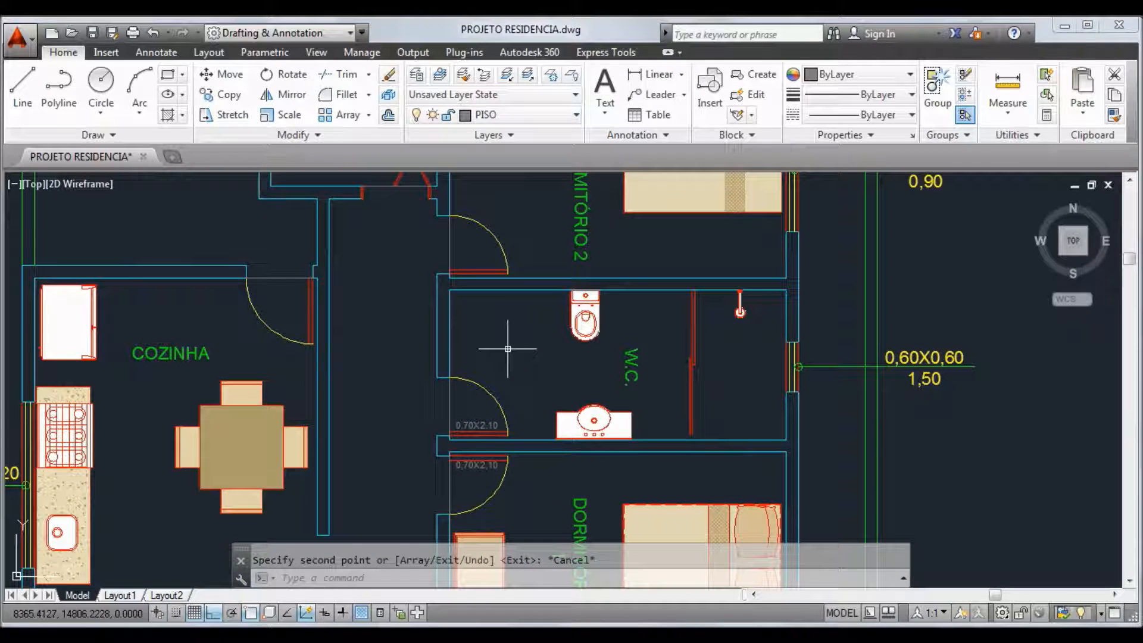
{"action": "scroll", "coordinate": [510, 235], "scroll_direction": "down", "scroll_amount": 3}
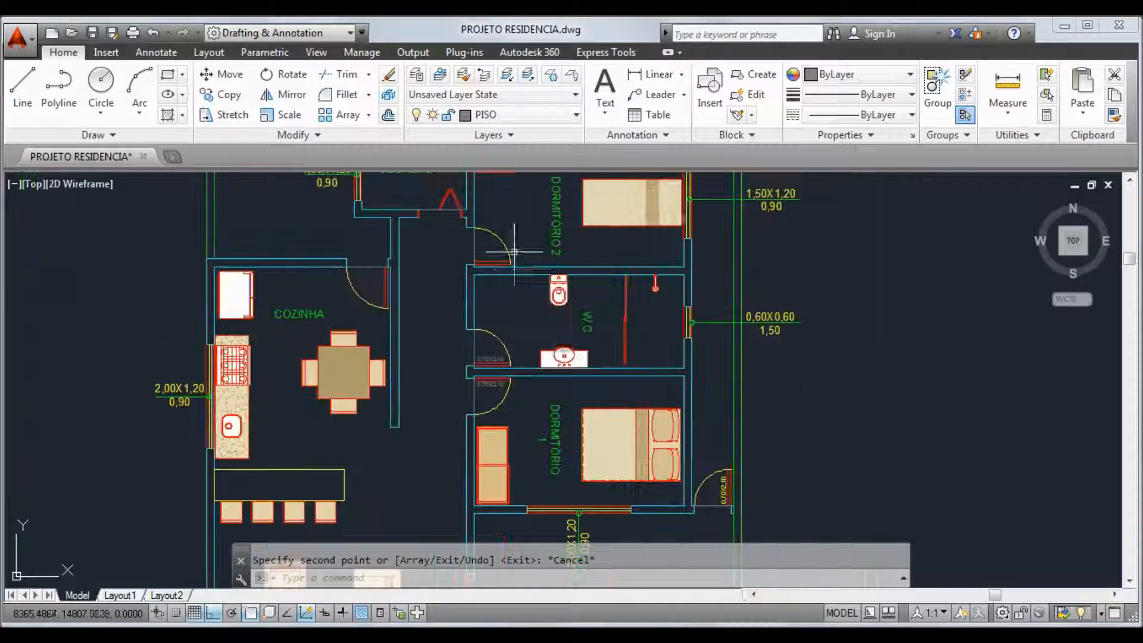
Erase the selected object on the PISO layer from the floor plan.
{"action": "mouse_move", "coordinate": [569, 299]}
{"action": "middle_mouse_down"}
{"action": "mouse_move", "coordinate": [533, 386]}
{"action": "mouse_move", "coordinate": [516, 209]}
{"action": "middle_mouse_up"}
{"action": "middle_click_drag", "start_coordinate": [525, 374], "coordinate": [523, 283]}
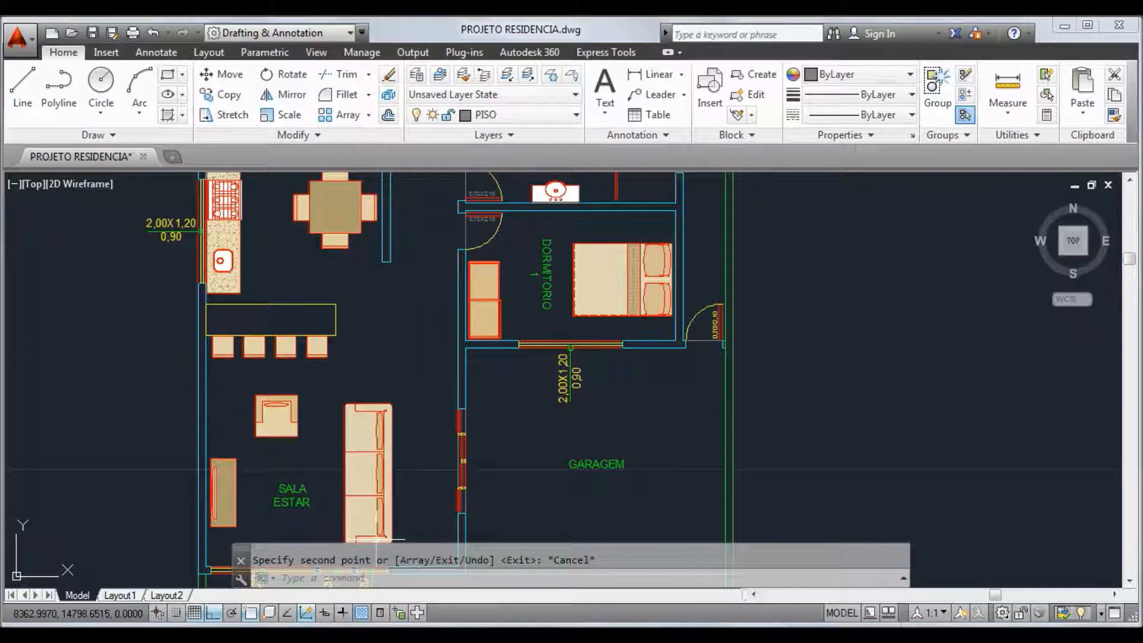
{"action": "key", "text": "Delete"}
{"action": "scroll", "coordinate": [620, 434], "scroll_direction": "down", "scroll_amount": 3}
{"action": "scroll", "coordinate": [658, 324], "scroll_direction": "up", "scroll_amount": 4}
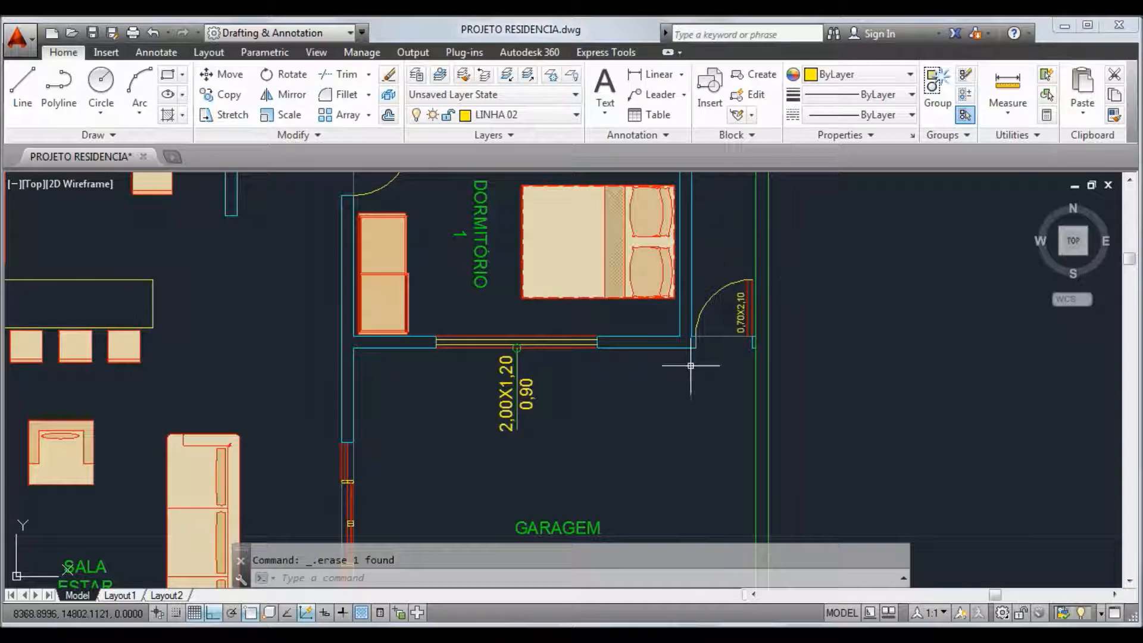
Make TEXTO CHAMADAS the current text style for the next door labels.
{"action": "scroll", "coordinate": [718, 381], "scroll_direction": "down", "scroll_amount": 2}
{"action": "middle_click_drag", "start_coordinate": [558, 313], "coordinate": [541, 490]}
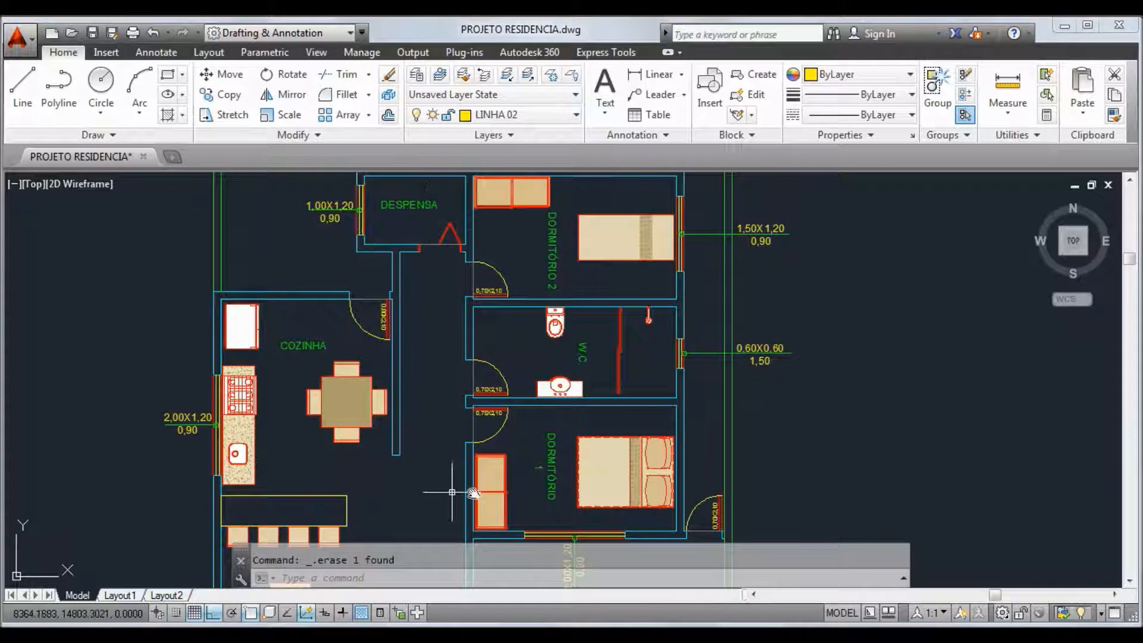
{"action": "middle_click_drag", "start_coordinate": [448, 442], "coordinate": [432, 229]}
{"action": "mouse_move", "coordinate": [492, 445]}
{"action": "middle_mouse_down"}
{"action": "mouse_move", "coordinate": [466, 365]}
{"action": "mouse_move", "coordinate": [434, 375]}
{"action": "middle_mouse_up"}
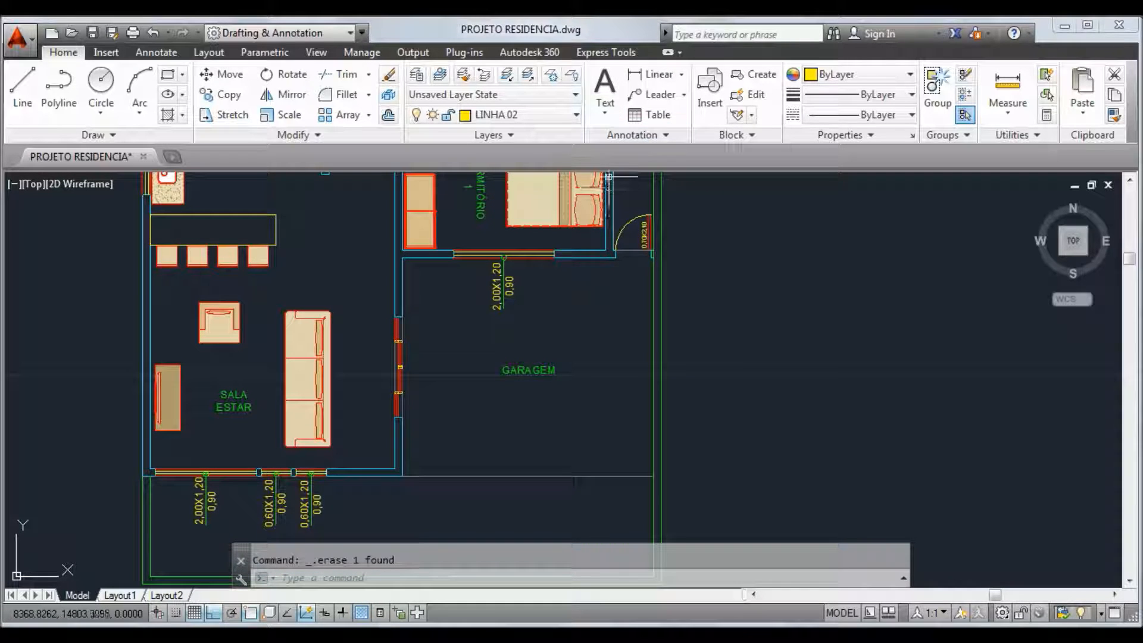
{"action": "left_click", "coordinate": [605, 114]}
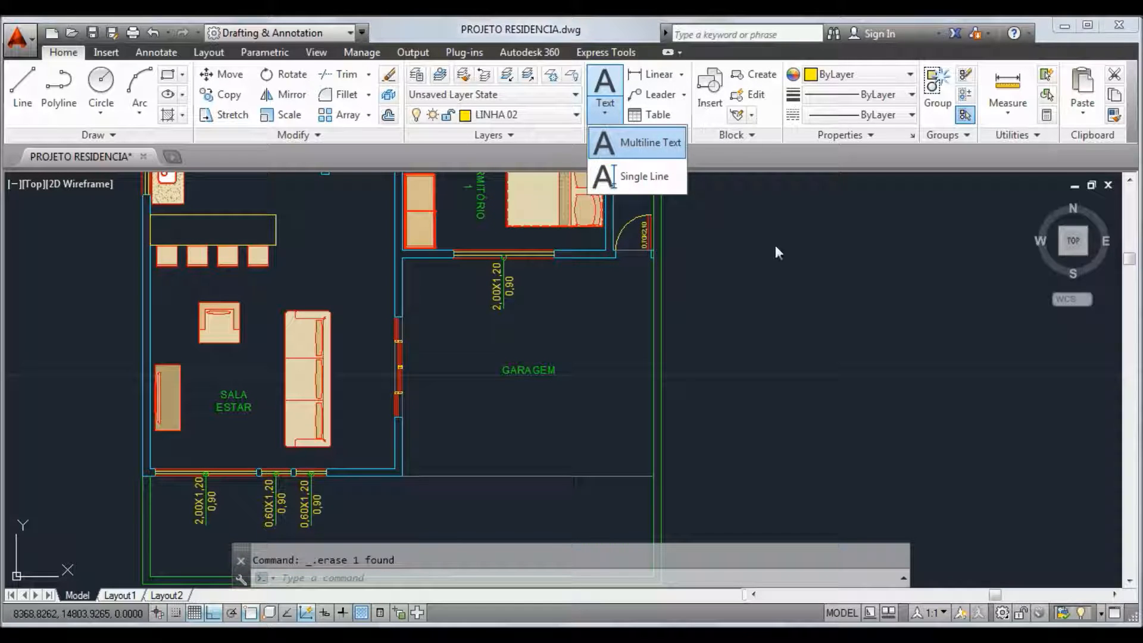
{"action": "left_click", "coordinate": [651, 135]}
{"action": "left_click", "coordinate": [700, 156]}
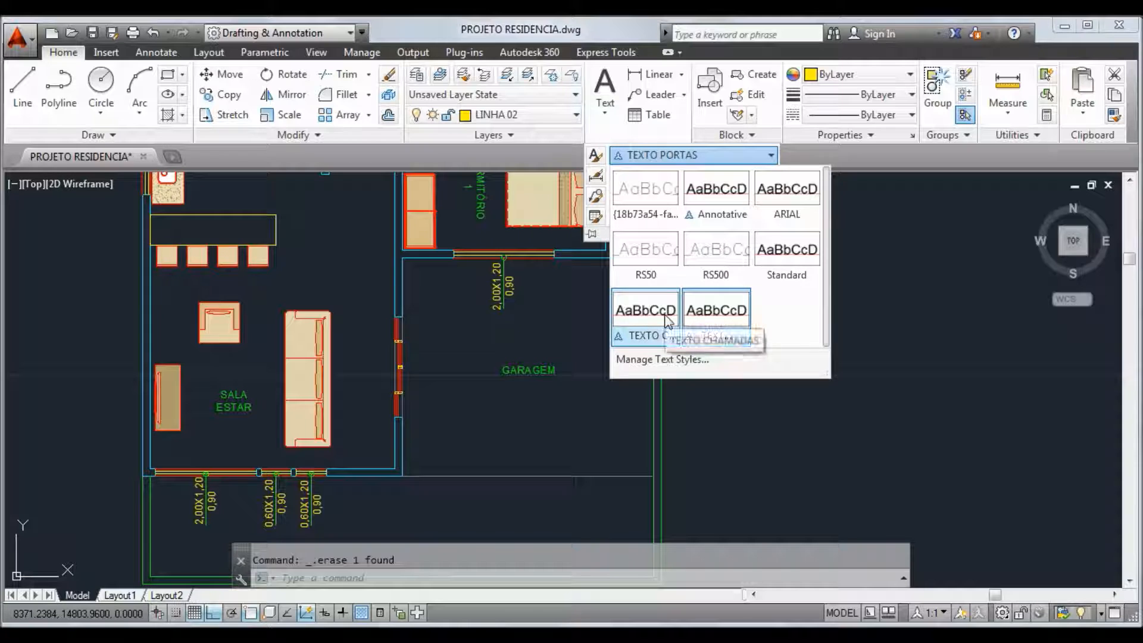
{"action": "left_click", "coordinate": [635, 303]}
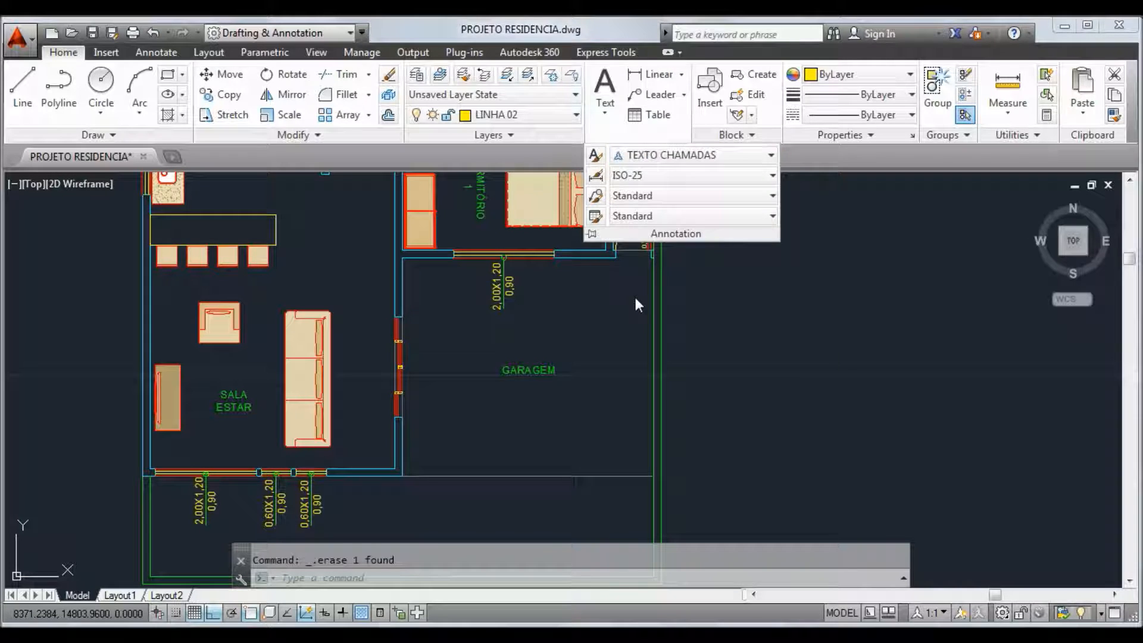
Define a multiline text box rotated 90° on the garage side of the sliding door between SALA ESTAR and GARAGEM.
{"action": "left_click", "coordinate": [605, 90]}
{"action": "scroll", "coordinate": [459, 421], "scroll_direction": "up", "scroll_amount": 2}
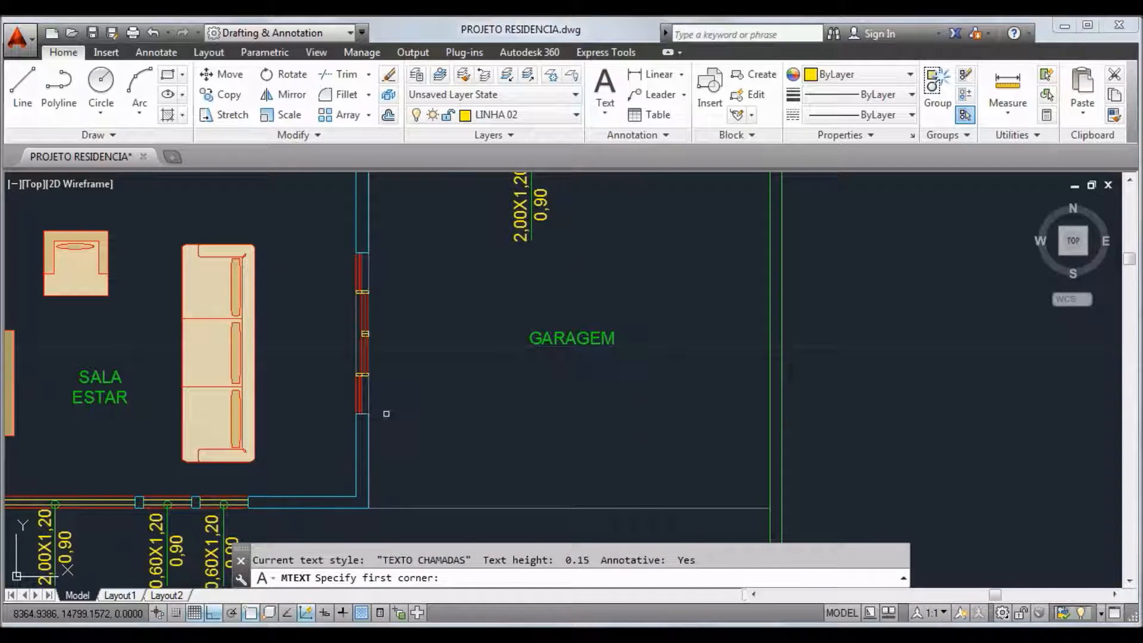
{"action": "left_click", "coordinate": [387, 413]}
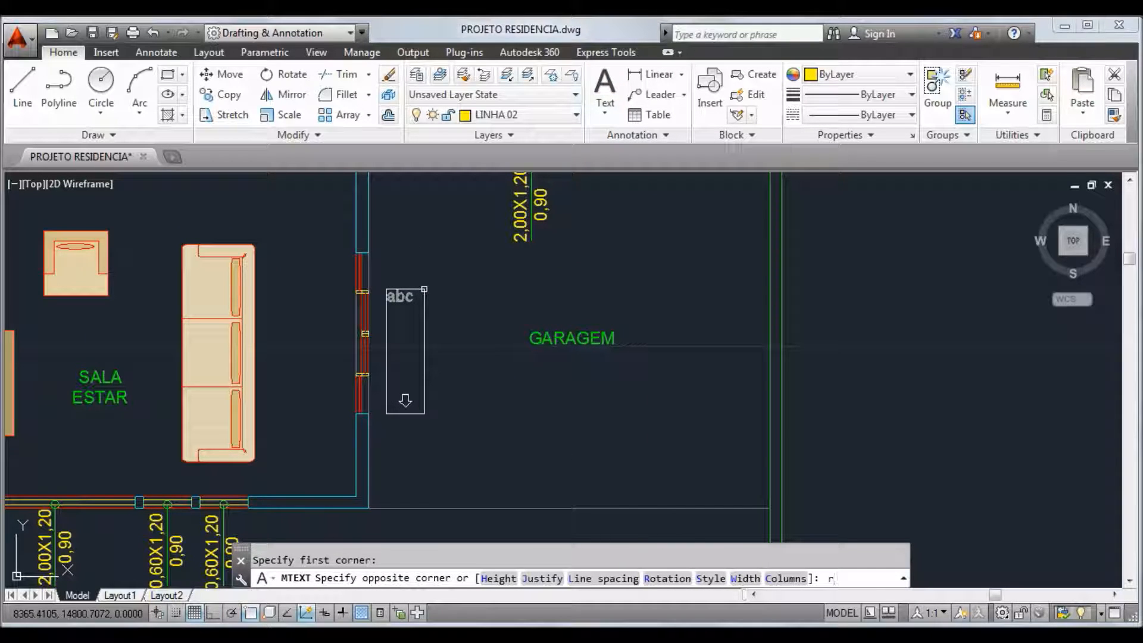
{"action": "key", "text": "Return"}
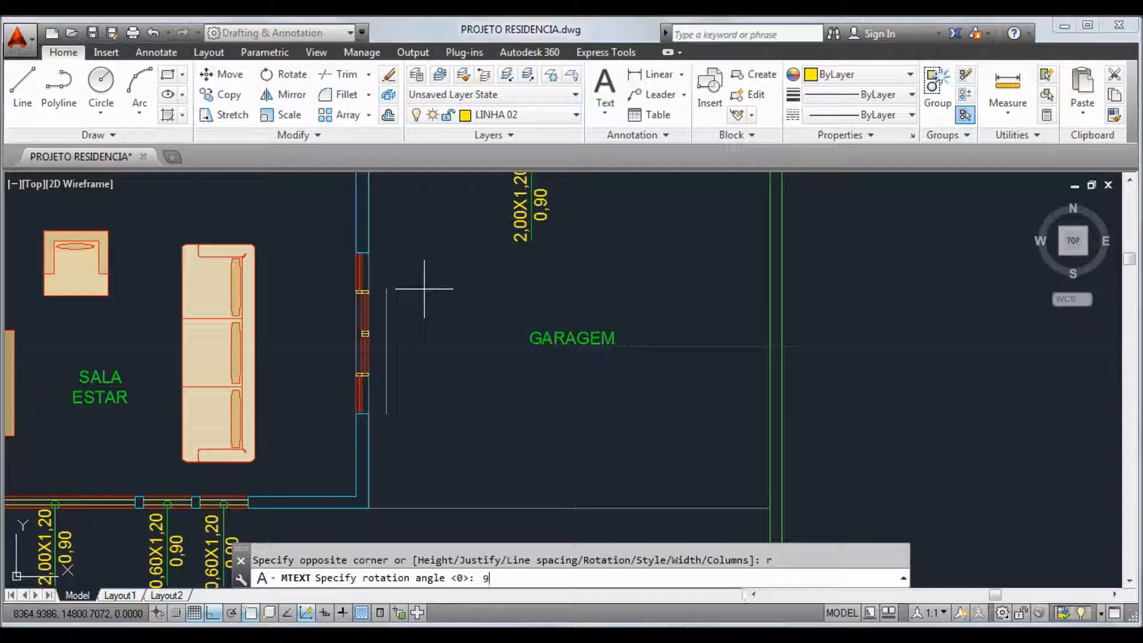
{"action": "key", "text": "Return"}
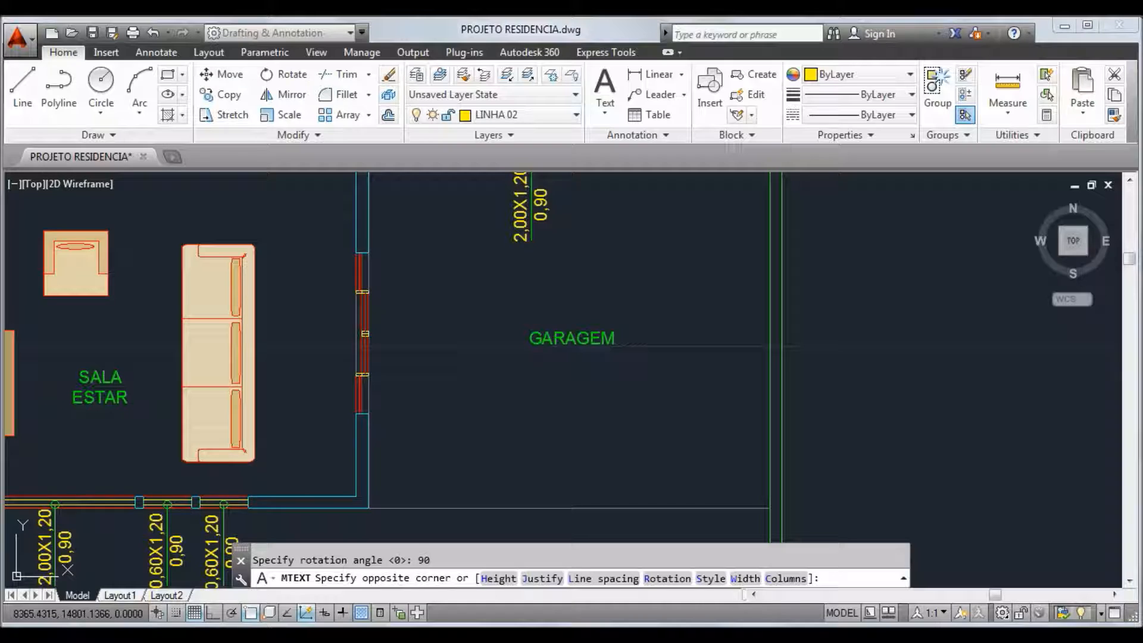
{"action": "left_click", "coordinate": [426, 255]}
Fill the rotated text with "porta de correr" and "2,00x2,10" on two lines, and centre both lines.
{"action": "type", "text": "porta "}
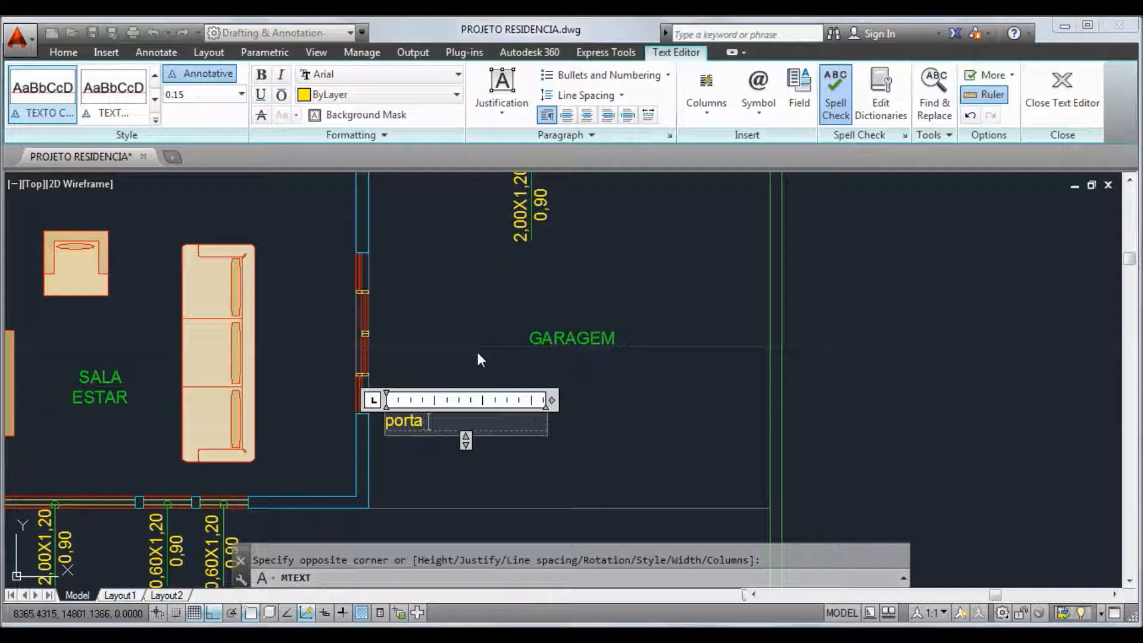
{"action": "type", "text": "de correr"}
{"action": "key", "text": "Return"}
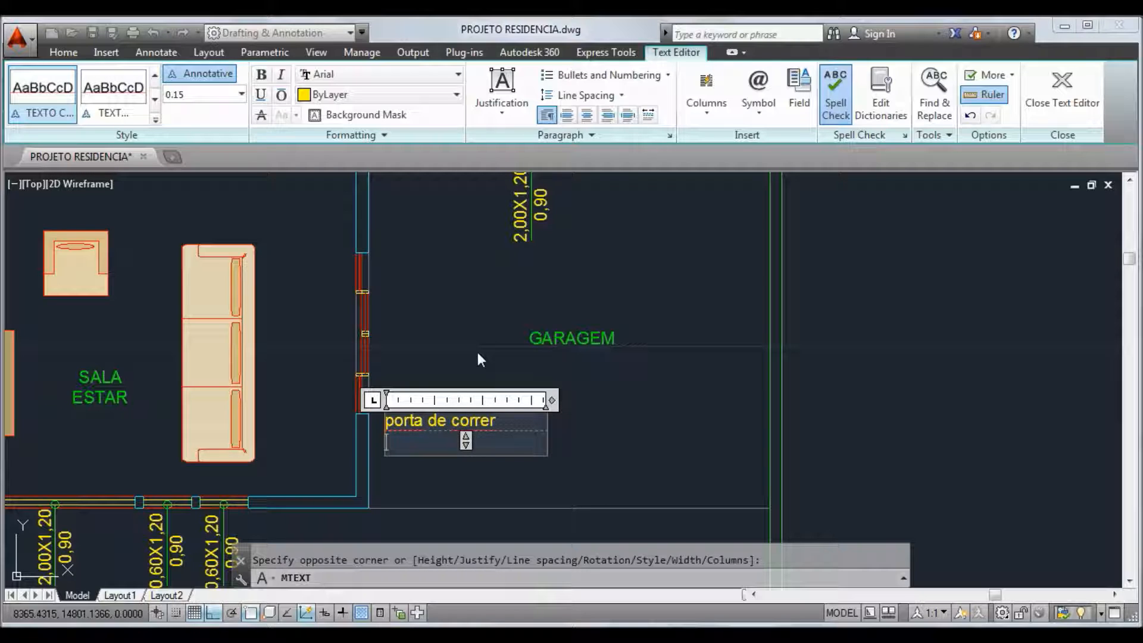
{"action": "type", "text": "2,00x2,10"}
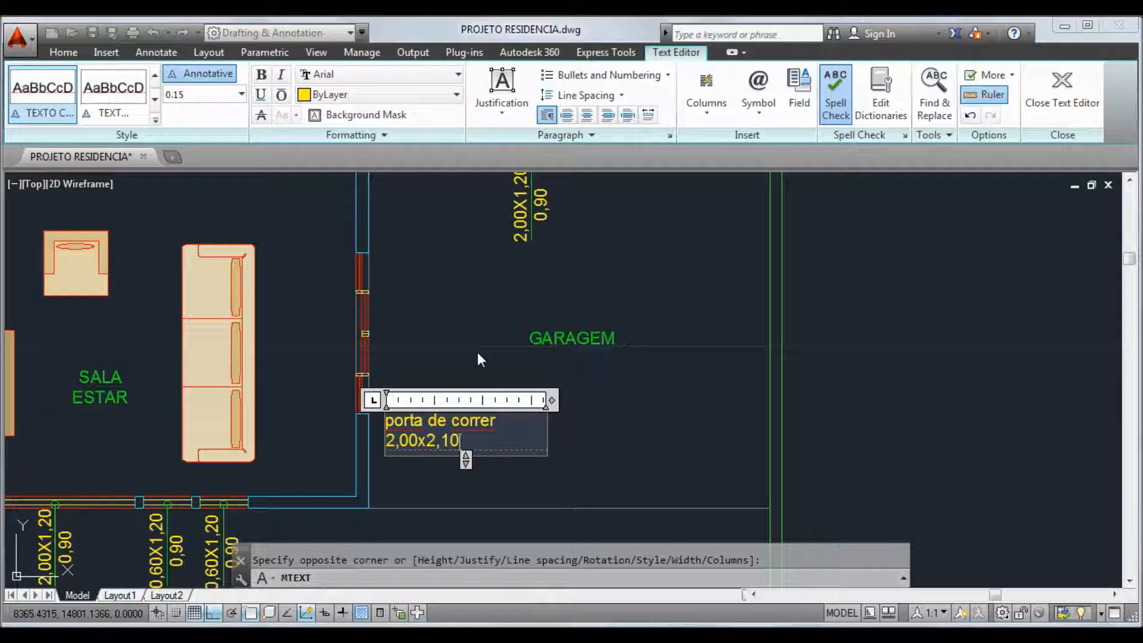
{"action": "key", "text": "ctrl+a"}
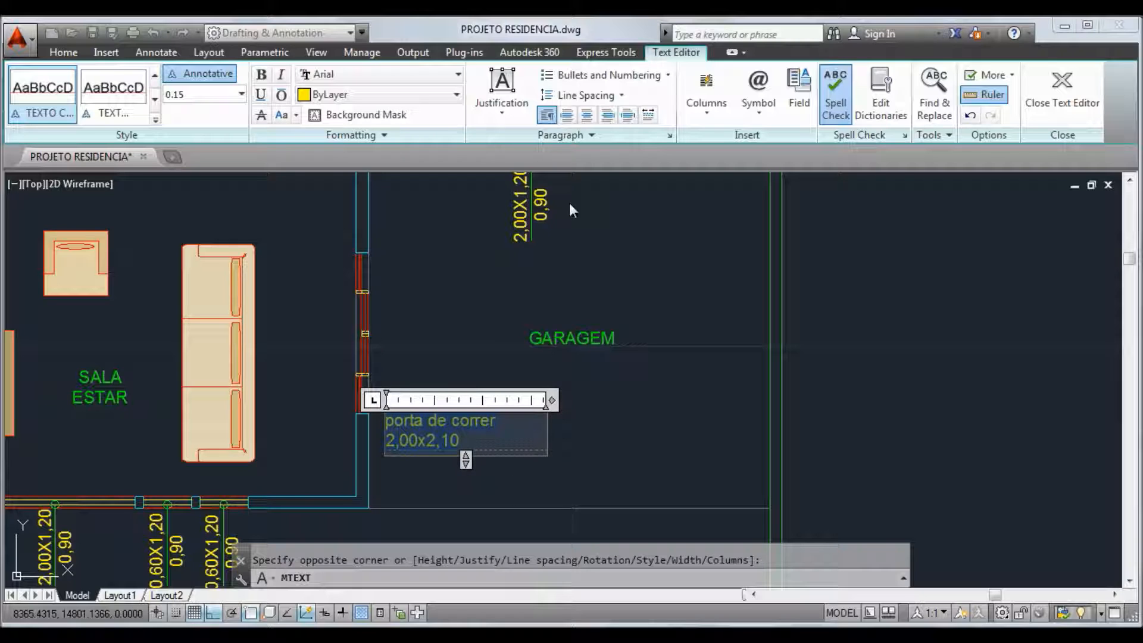
{"action": "left_click", "coordinate": [609, 264]}
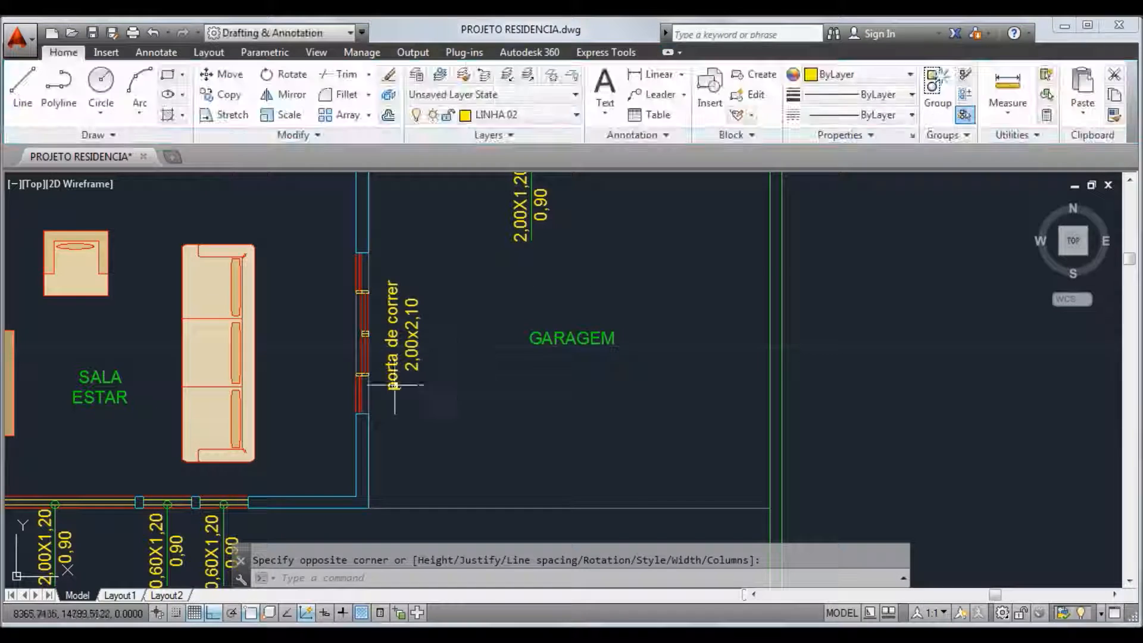
Move the "porta de correr" text slightly closer to the sliding door.
{"action": "scroll", "coordinate": [391, 386], "scroll_direction": "down", "scroll_amount": 2}
{"action": "scroll", "coordinate": [391, 387], "scroll_direction": "up", "scroll_amount": 3}
{"action": "left_click", "coordinate": [372, 351]}
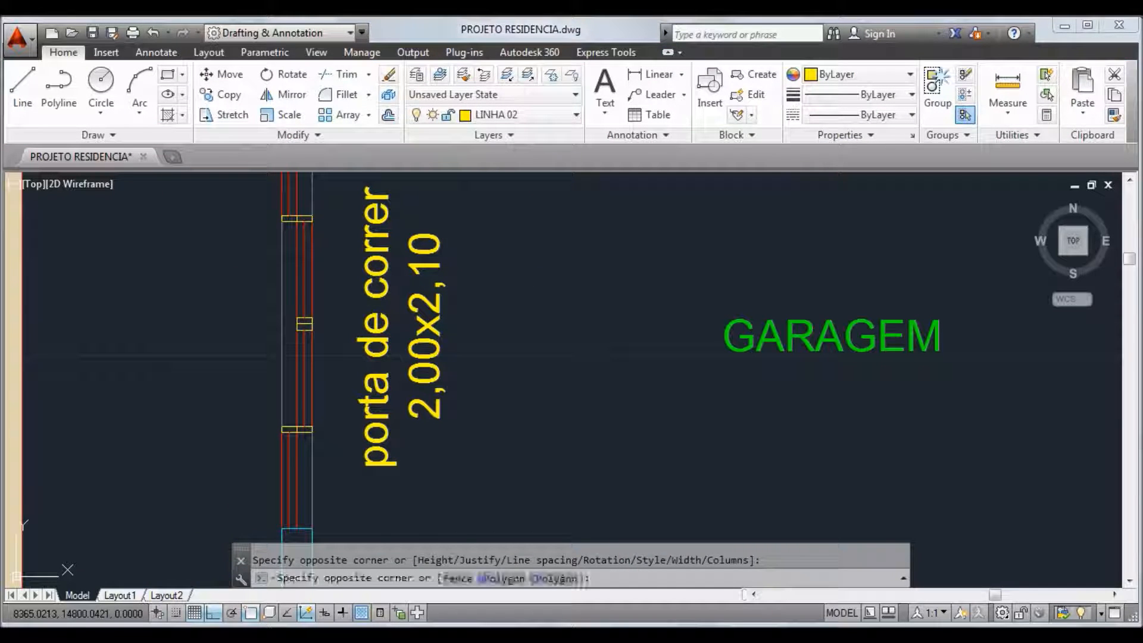
{"action": "left_click", "coordinate": [373, 352]}
{"action": "left_click_drag", "start_coordinate": [366, 354], "coordinate": [338, 356]}
Add a horizontal multiline text reading "porta camarão" with "0,80x2,10" beneath it, in the hallway just below the DESPENSA folding door.
{"action": "scroll", "coordinate": [426, 348], "scroll_direction": "down", "scroll_amount": 5}
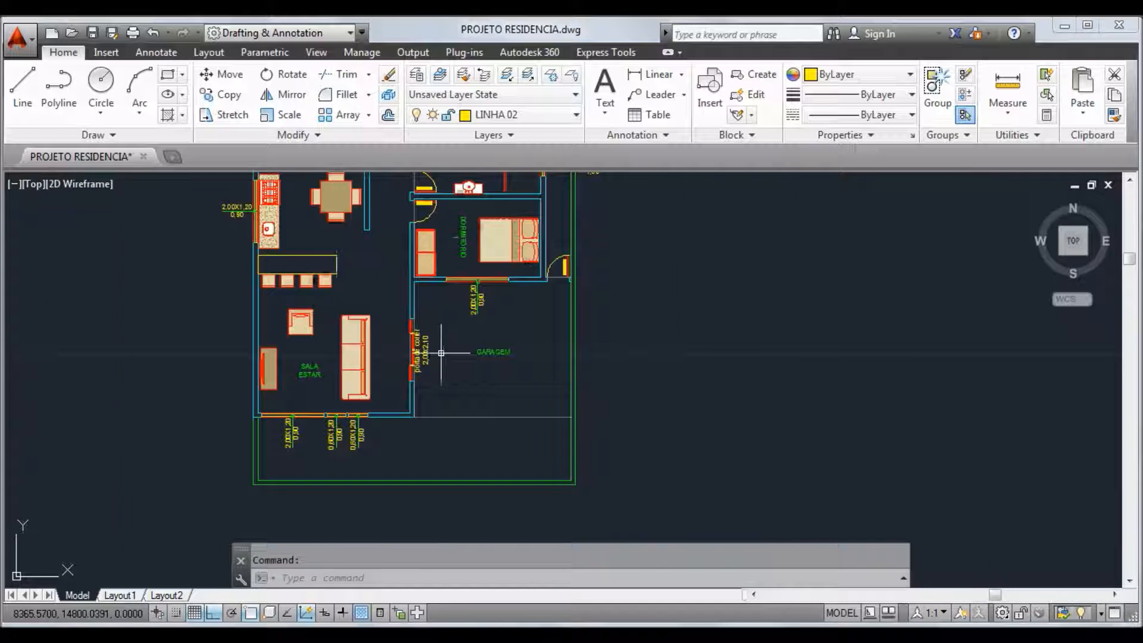
{"action": "middle_click_drag", "start_coordinate": [432, 316], "coordinate": [466, 499]}
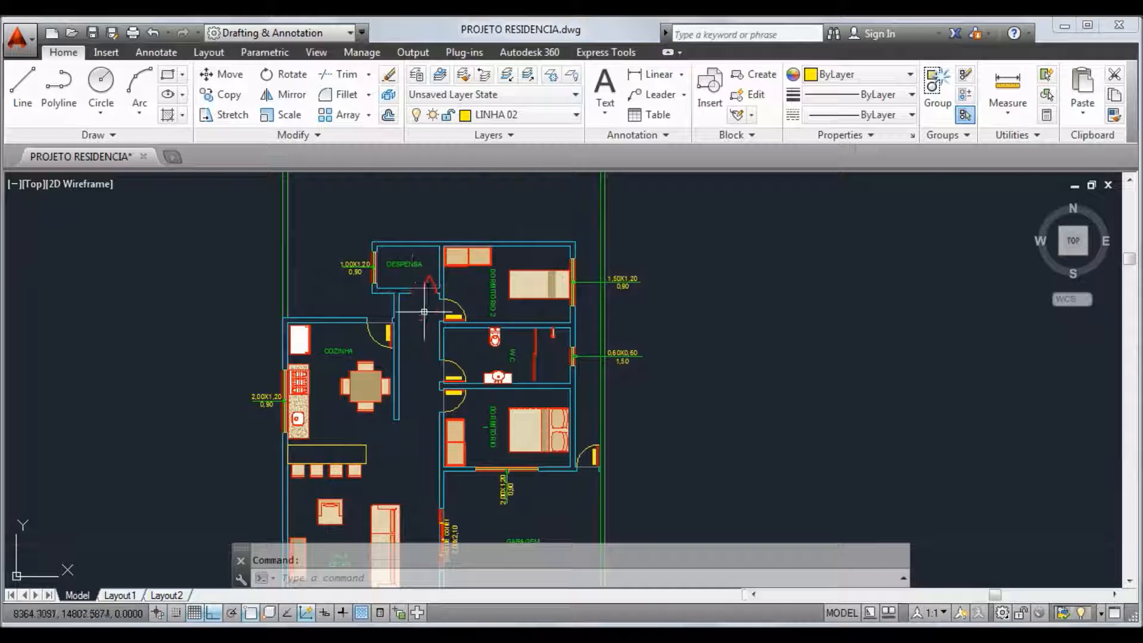
{"action": "middle_click_drag", "start_coordinate": [432, 327], "coordinate": [434, 426]}
{"action": "scroll", "coordinate": [413, 427], "scroll_direction": "up", "scroll_amount": 2}
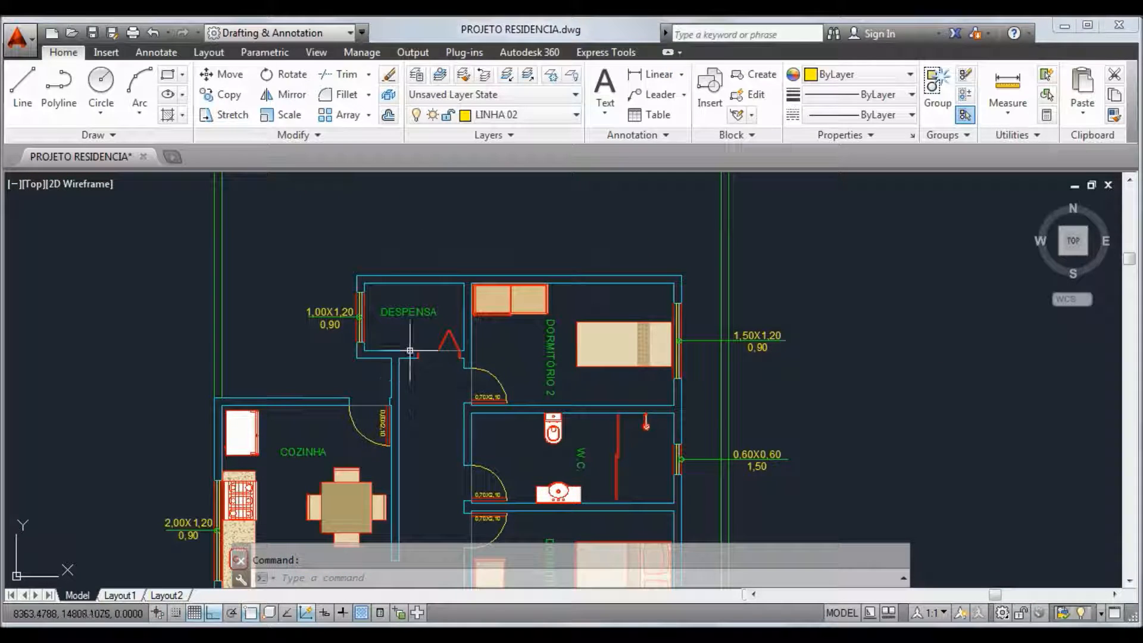
{"action": "left_click", "coordinate": [604, 89]}
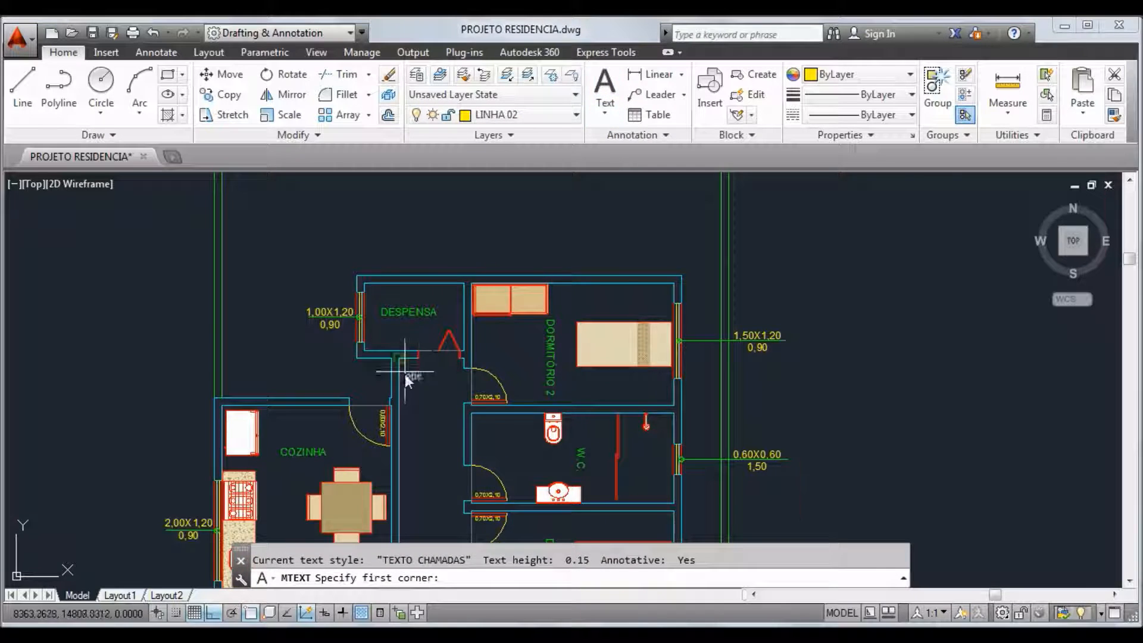
{"action": "scroll", "coordinate": [408, 384], "scroll_direction": "up", "scroll_amount": 3}
{"action": "left_click", "coordinate": [399, 340]}
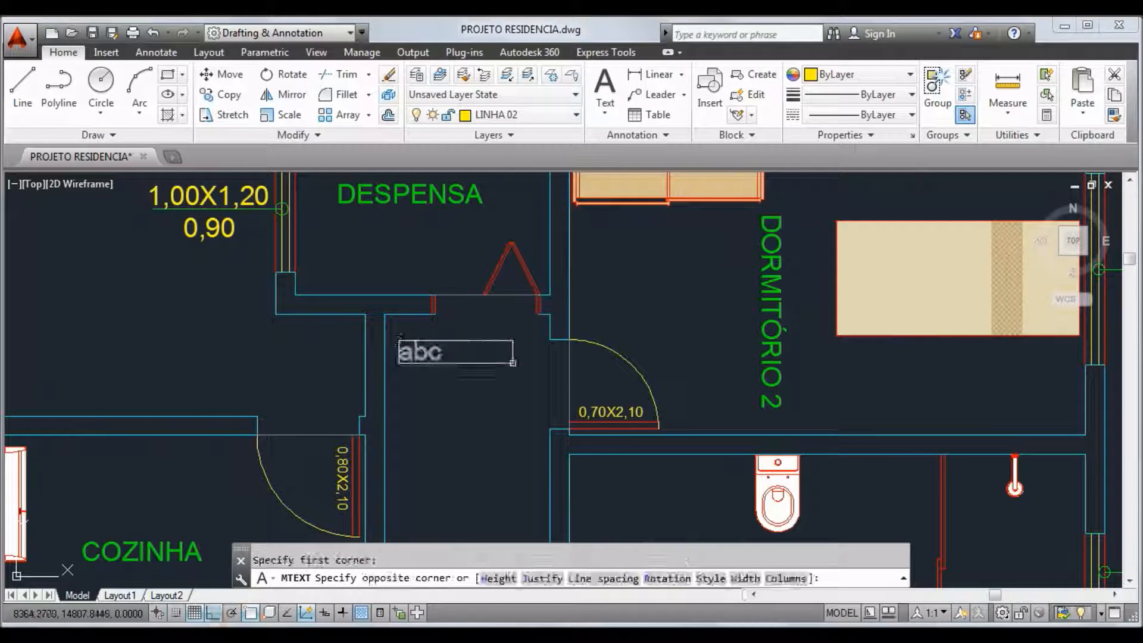
{"action": "left_click", "coordinate": [540, 374]}
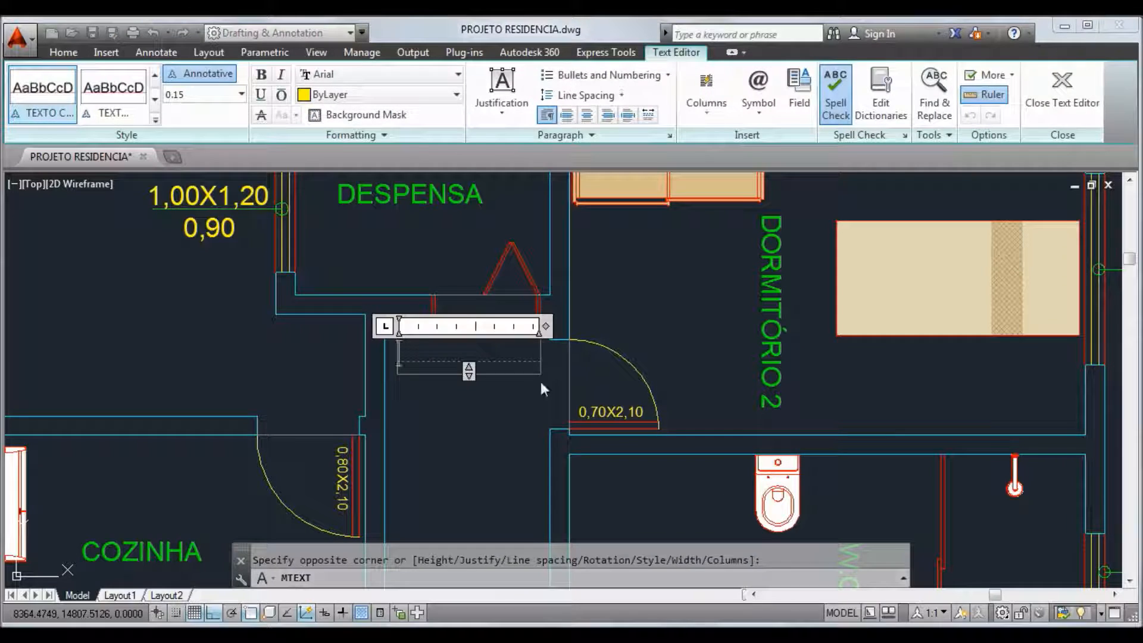
{"action": "type", "text": "porta "}
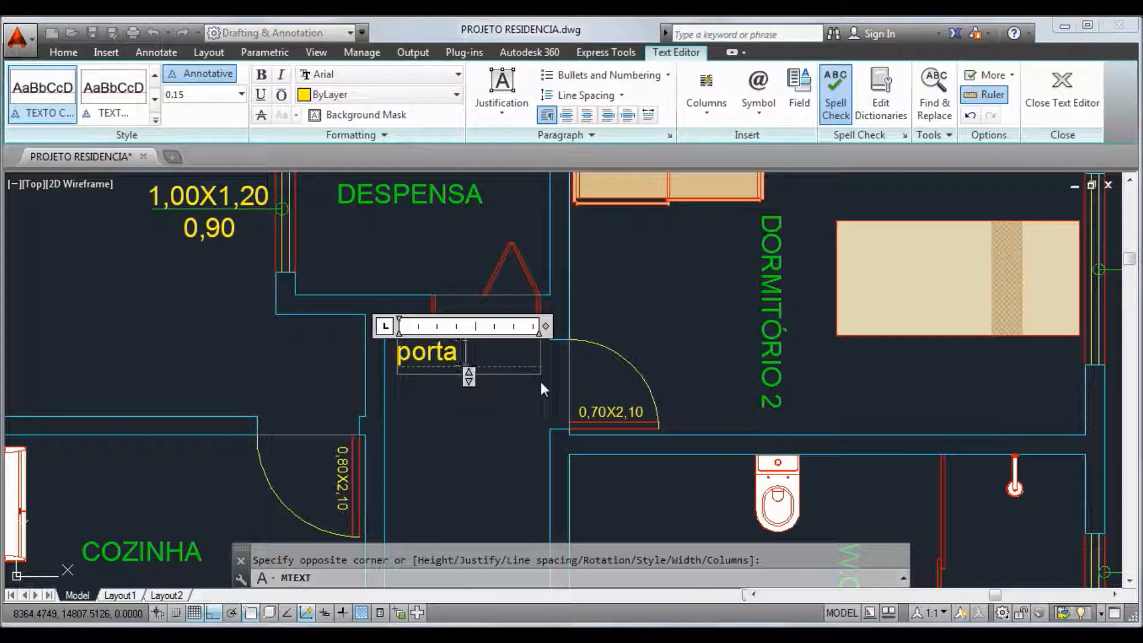
{"action": "type", "text": "camarão"}
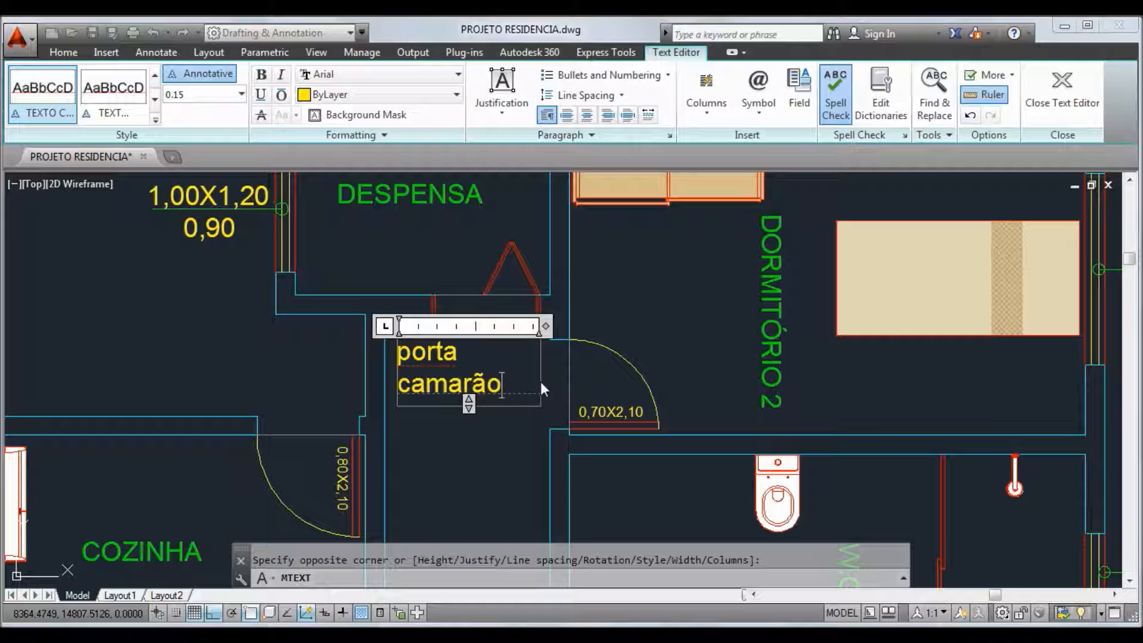
{"action": "key", "text": "Return"}
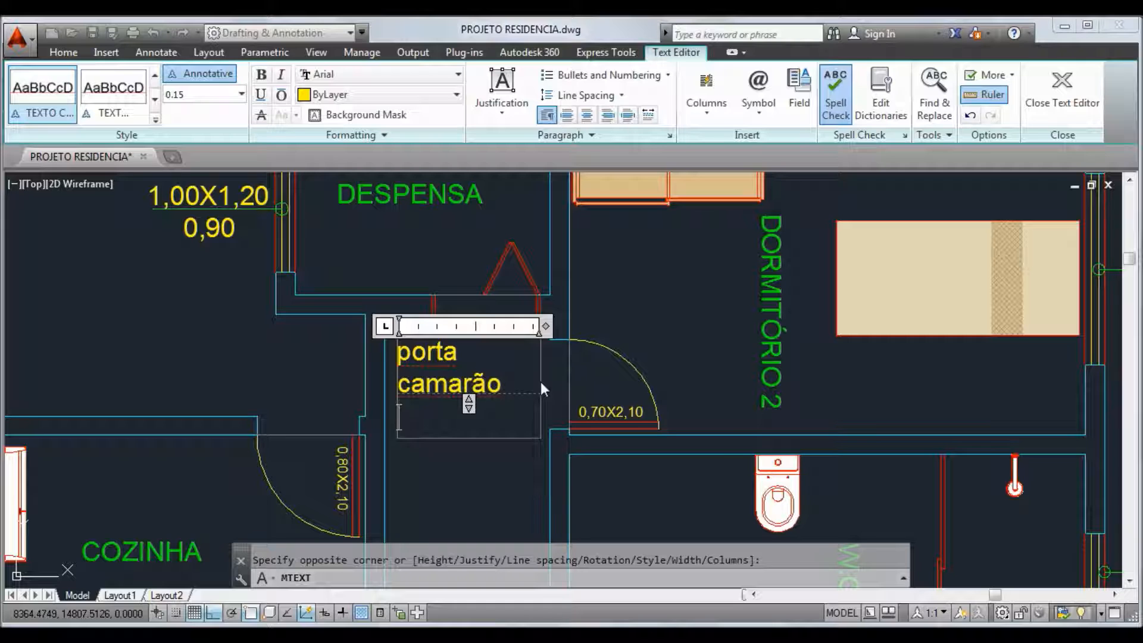
{"action": "type", "text": "0,8"}
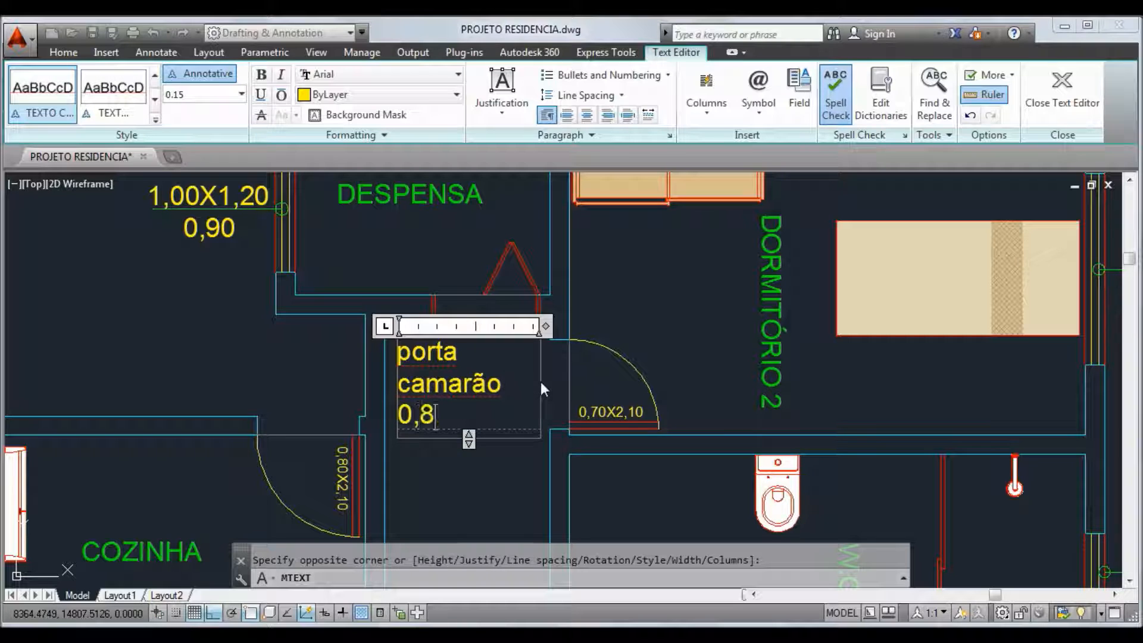
{"action": "type", "text": "0x2,10"}
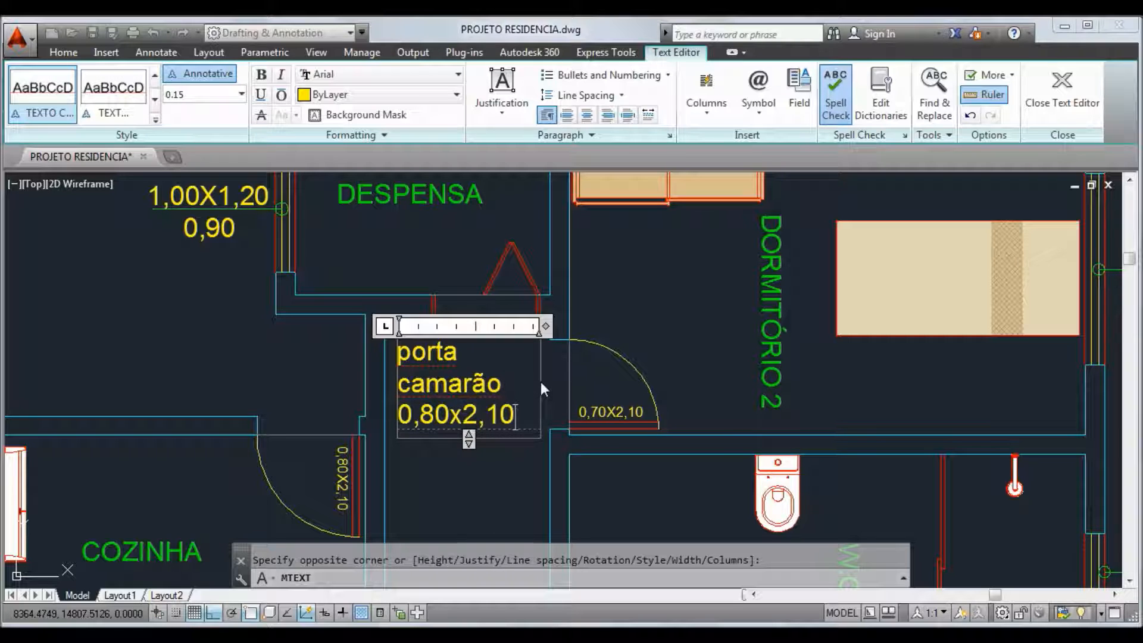
Centre all lines of the "porta camarão" text and move it up closer to the folding door.
{"action": "left_click_drag", "start_coordinate": [522, 412], "coordinate": [516, 245]}
{"action": "left_click", "coordinate": [586, 114]}
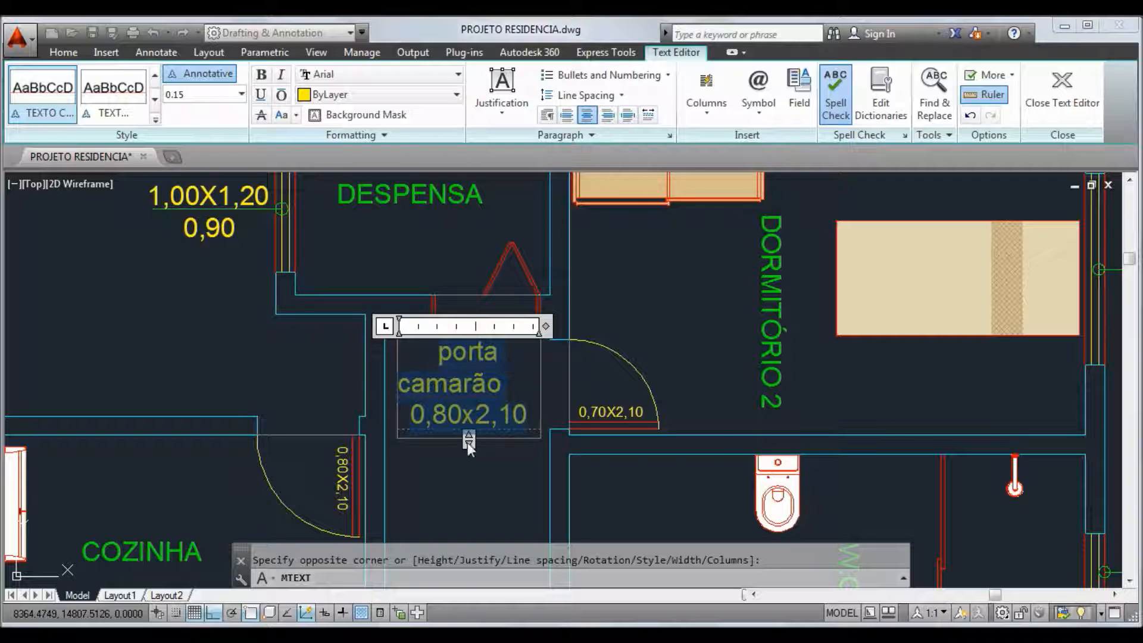
{"action": "left_click", "coordinate": [450, 383]}
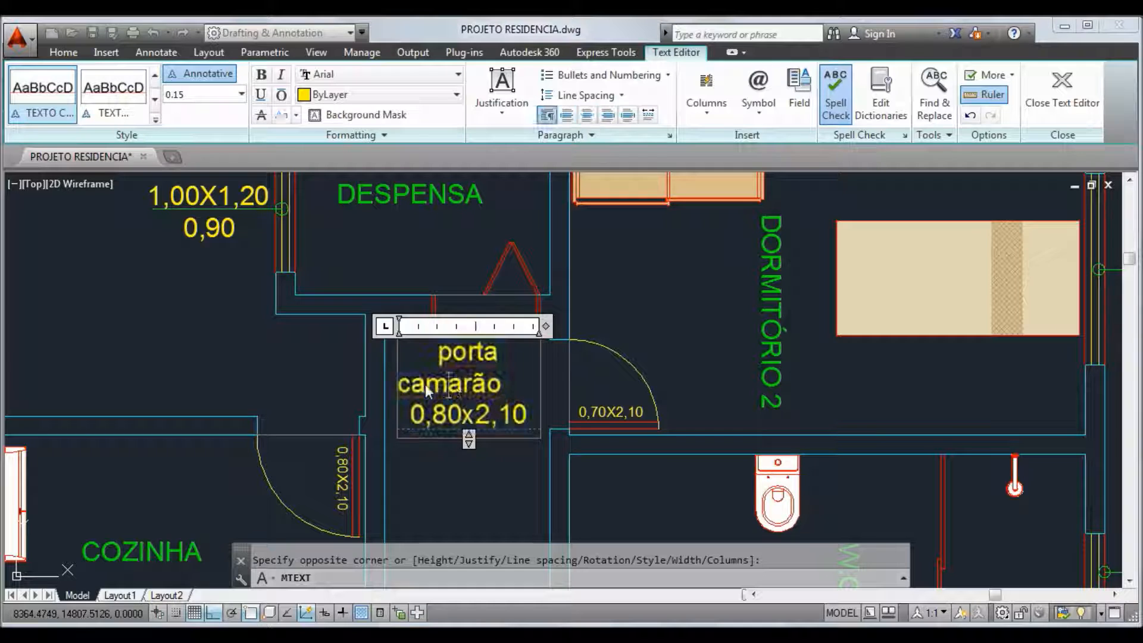
{"action": "key", "text": "ctrl+e"}
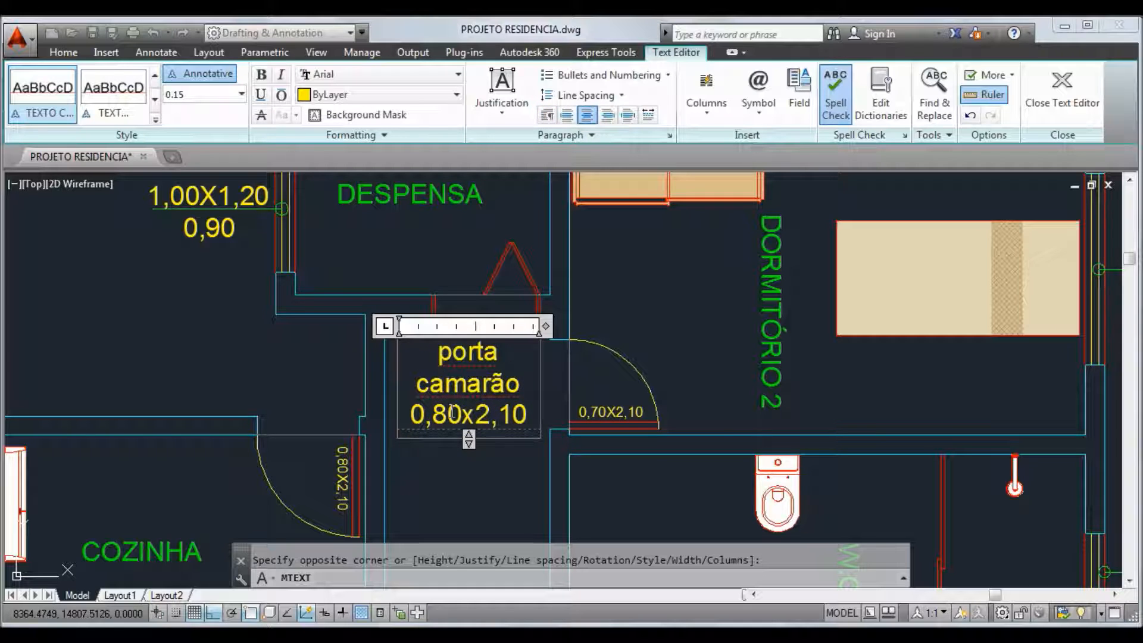
{"action": "left_click", "coordinate": [485, 468]}
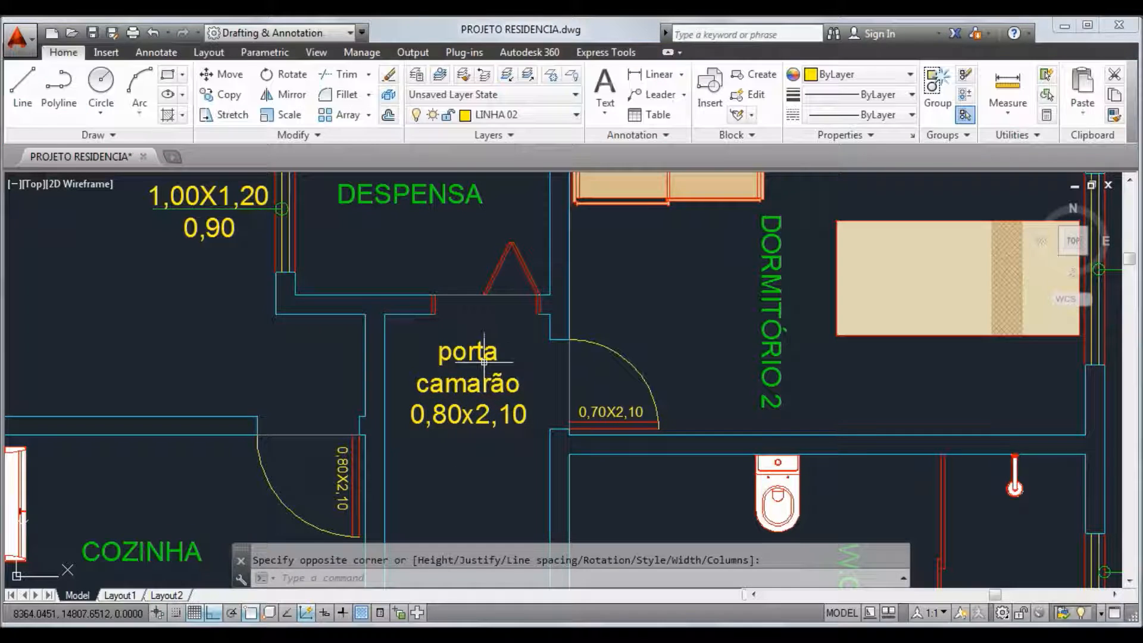
{"action": "left_click", "coordinate": [478, 347]}
{"action": "left_click_drag", "start_coordinate": [480, 351], "coordinate": [483, 329]}
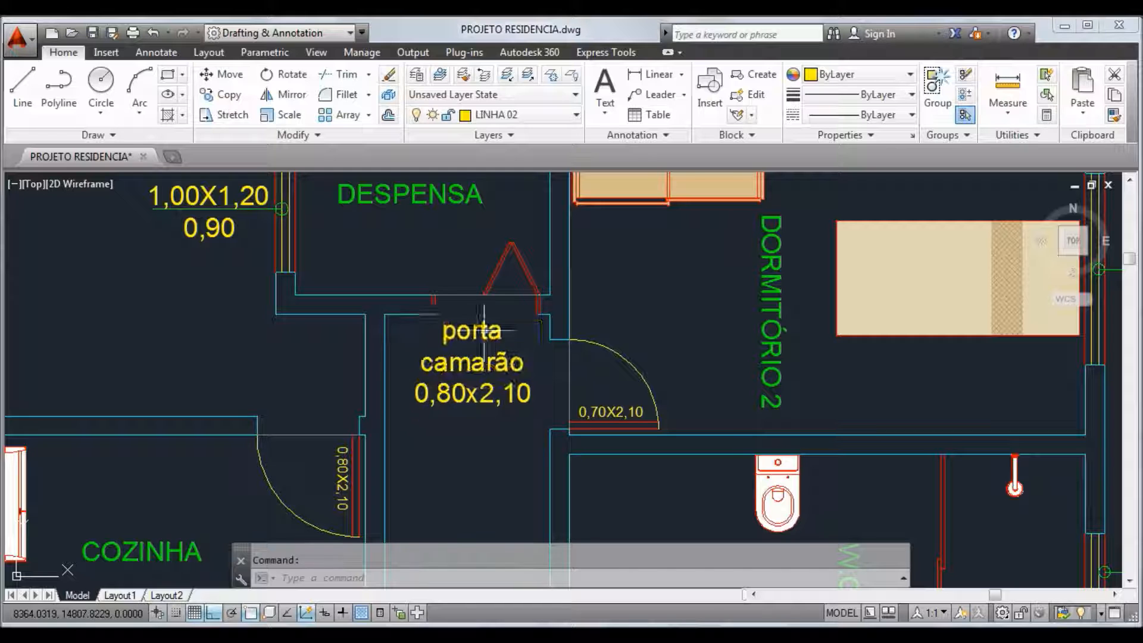
Add a horizontal multiline text reading "porta de correr" with "2,00x2,10" beneath it, just below the ÁREA DE SERVIÇO sliding door.
{"action": "scroll", "coordinate": [499, 402], "scroll_direction": "down", "scroll_amount": 2}
{"action": "middle_click_drag", "start_coordinate": [483, 301], "coordinate": [497, 469]}
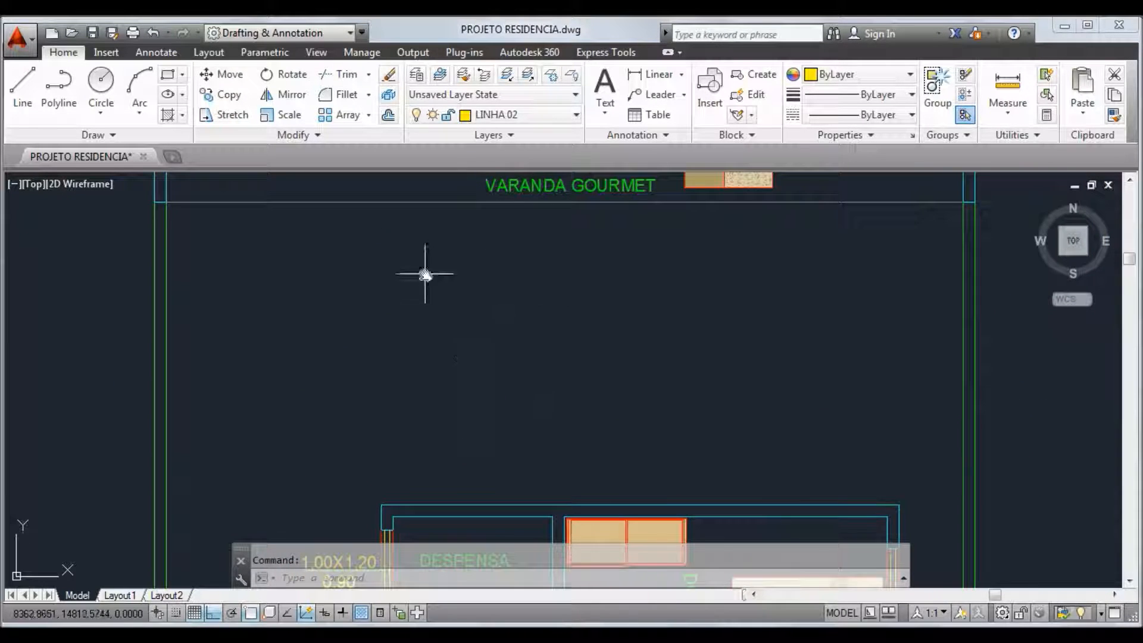
{"action": "middle_click_drag", "start_coordinate": [429, 227], "coordinate": [487, 413]}
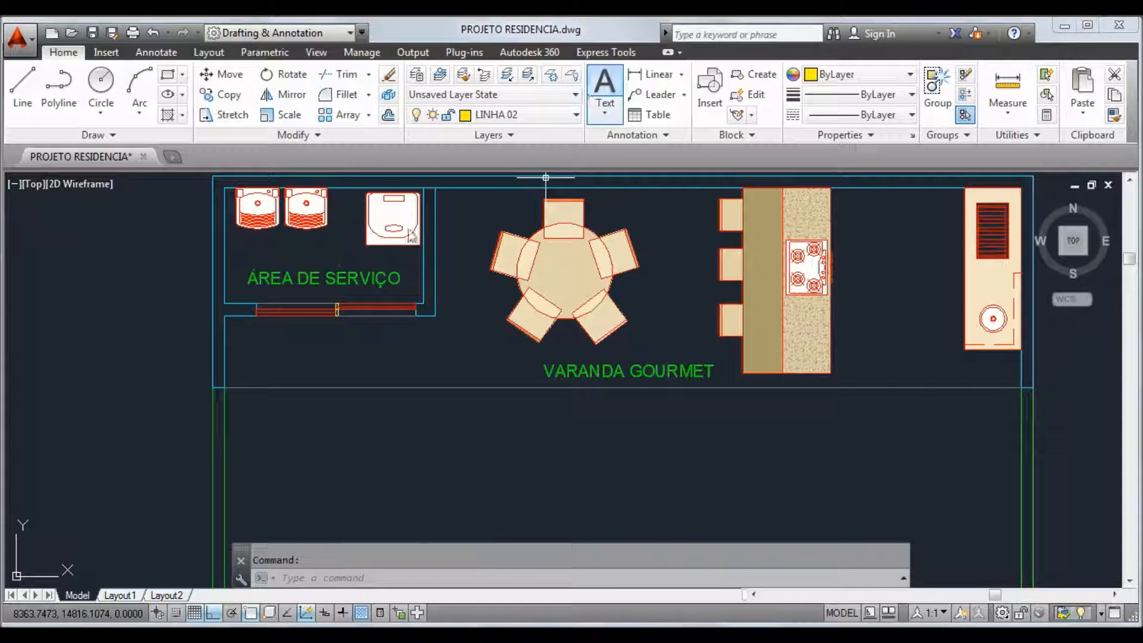
{"action": "left_click", "coordinate": [615, 80]}
{"action": "scroll", "coordinate": [314, 328], "scroll_direction": "up", "scroll_amount": 4}
{"action": "left_click", "coordinate": [152, 309]}
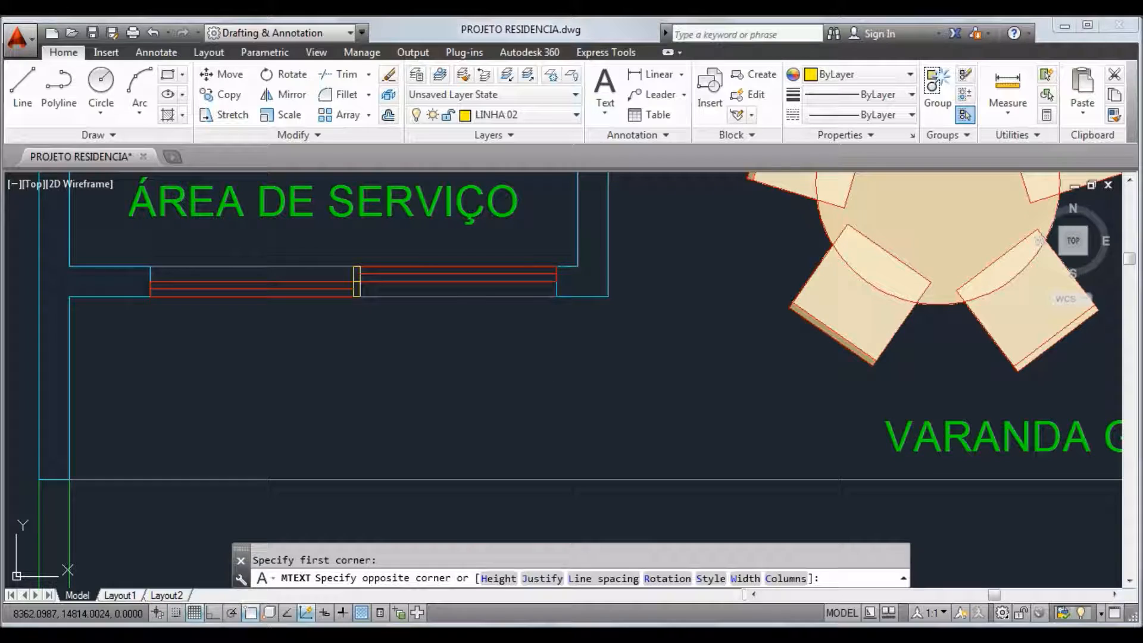
{"action": "left_click", "coordinate": [556, 374]}
{"action": "type", "text": "porta de correr"}
{"action": "key", "text": "Return"}
{"action": "type", "text": "2,00x2,10"}
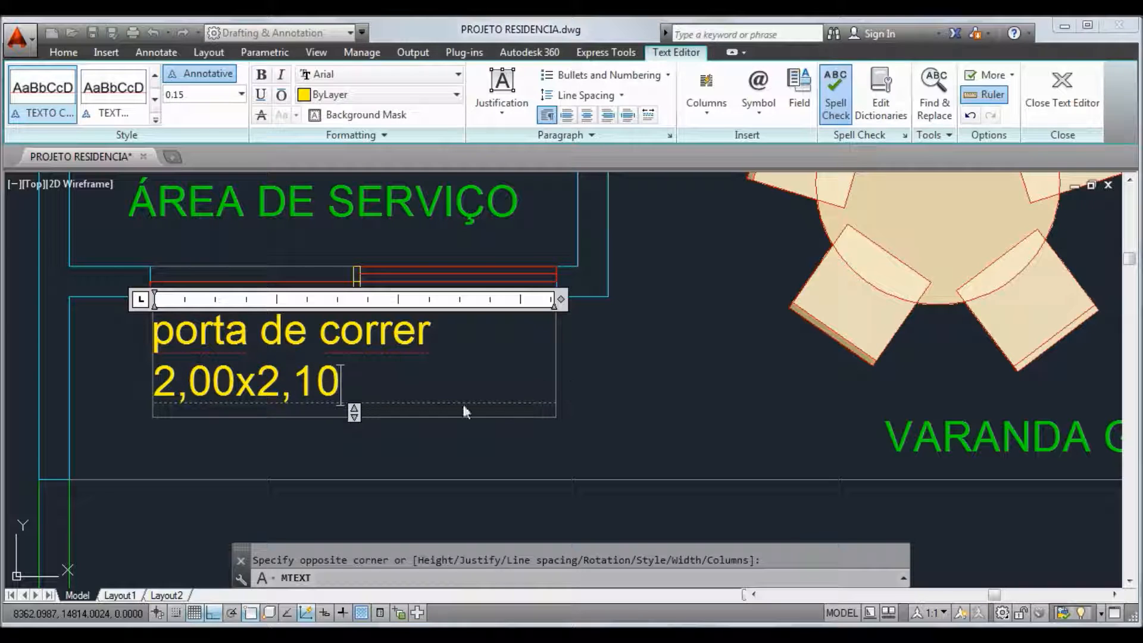
Centre both lines of the new "porta de correr" text and move it slightly closer to the ÁREA DE SERVIÇO sliding door.
{"action": "left_click_drag", "start_coordinate": [281, 399], "coordinate": [143, 357]}
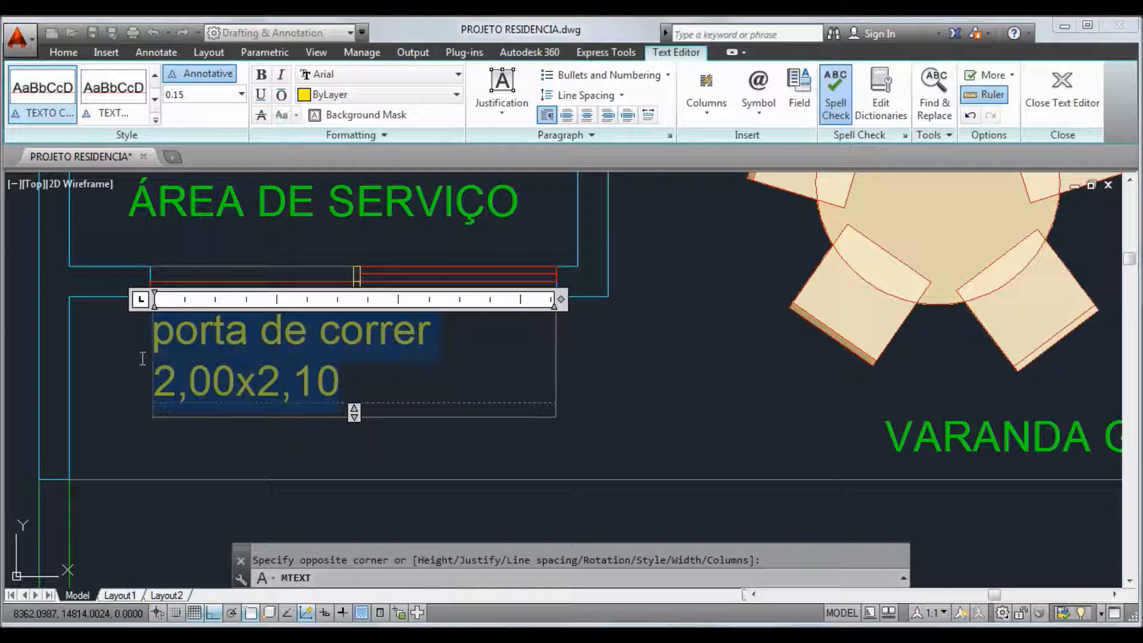
{"action": "left_click", "coordinate": [587, 115]}
{"action": "left_click", "coordinate": [600, 403]}
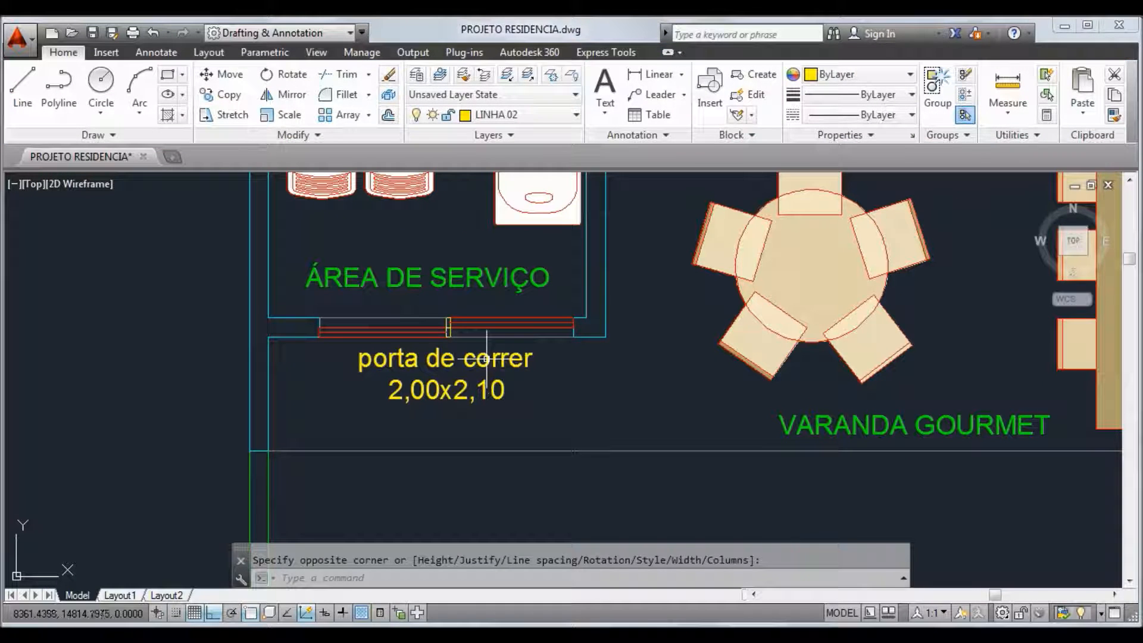
{"action": "key", "text": "Escape"}
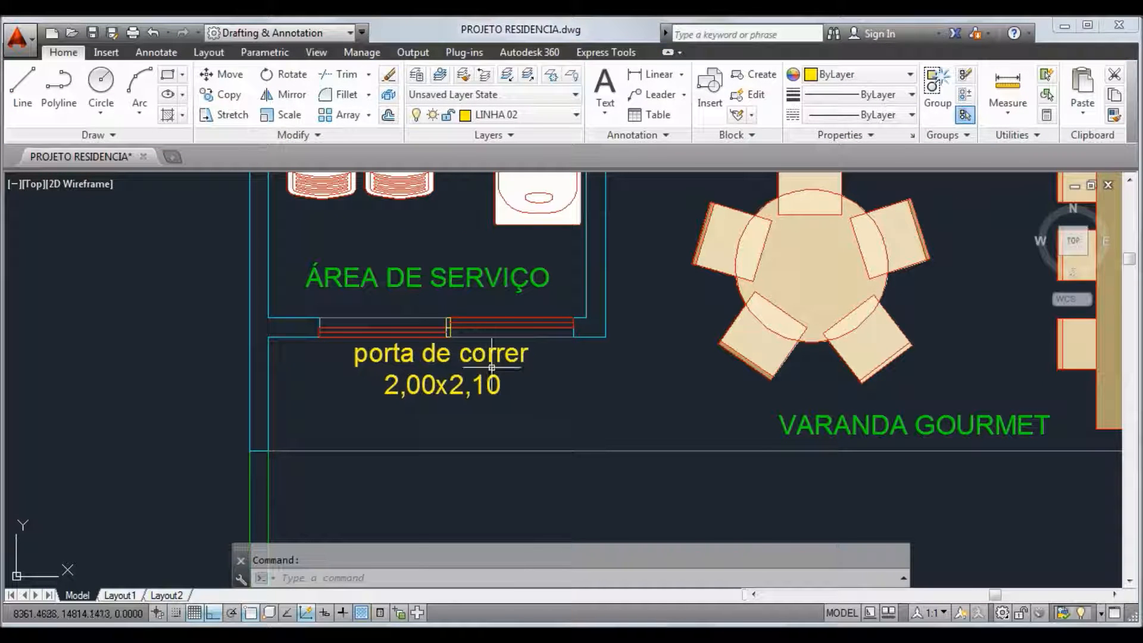
Review the window and door size labels across the whole floor plan, including the kitchen window and the bedroom and bathroom doors.
{"action": "scroll", "coordinate": [607, 454], "scroll_direction": "down", "scroll_amount": 5}
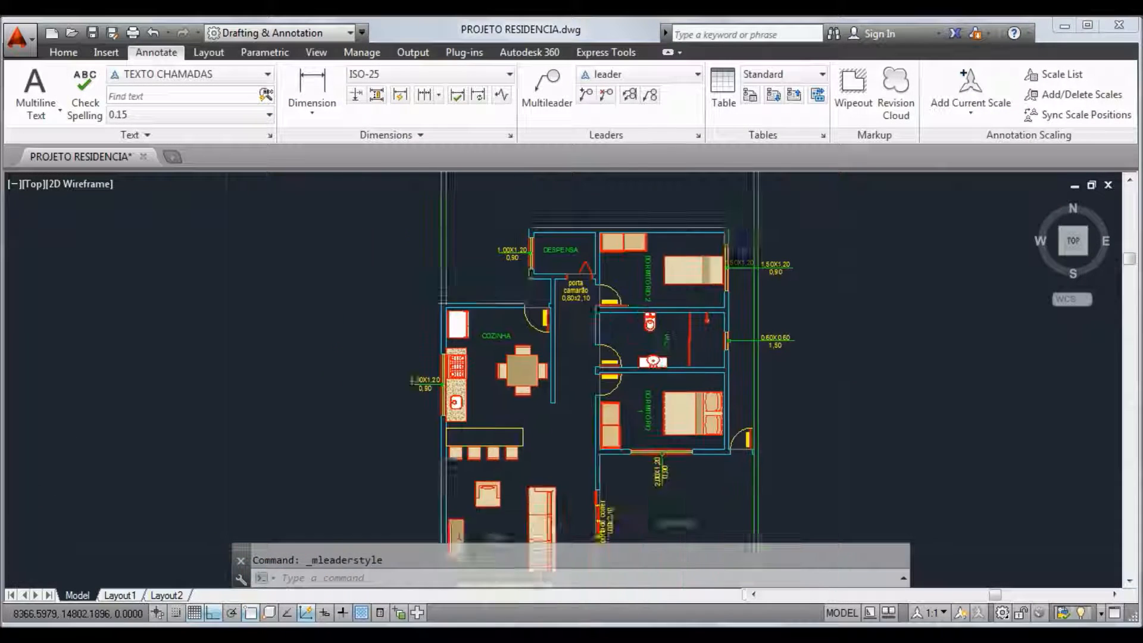
{"action": "middle_click_drag", "start_coordinate": [658, 460], "coordinate": [567, 405]}
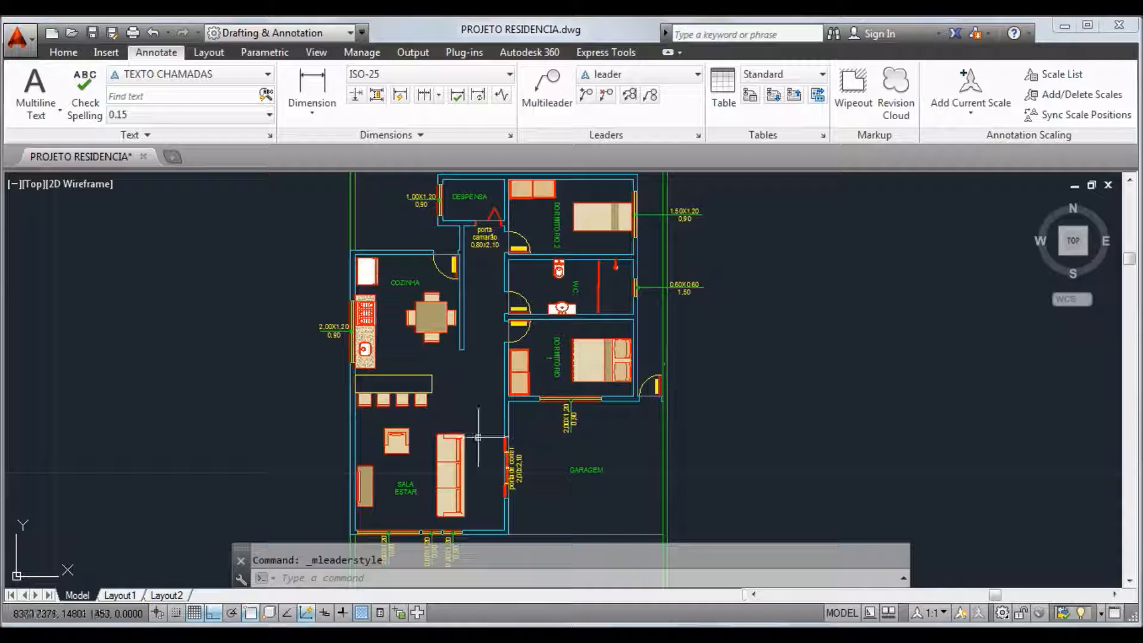
{"action": "middle_click_drag", "start_coordinate": [460, 381], "coordinate": [459, 518]}
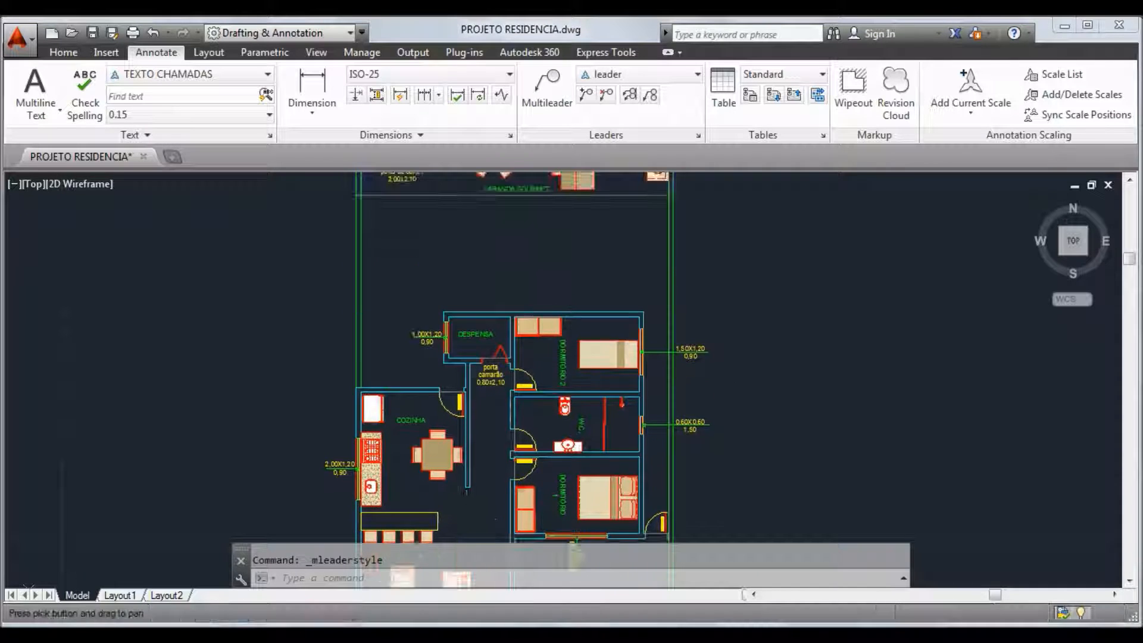
{"action": "middle_click_drag", "start_coordinate": [510, 242], "coordinate": [497, 383]}
{"action": "scroll", "coordinate": [500, 370], "scroll_direction": "down", "scroll_amount": 2}
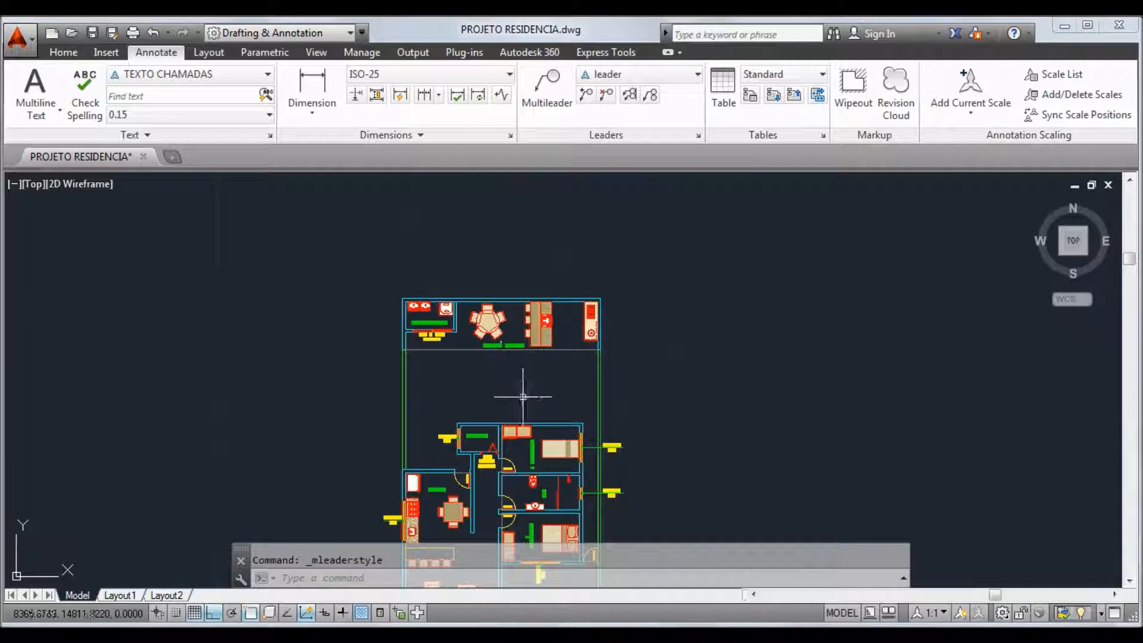
{"action": "middle_click_drag", "start_coordinate": [531, 429], "coordinate": [555, 322]}
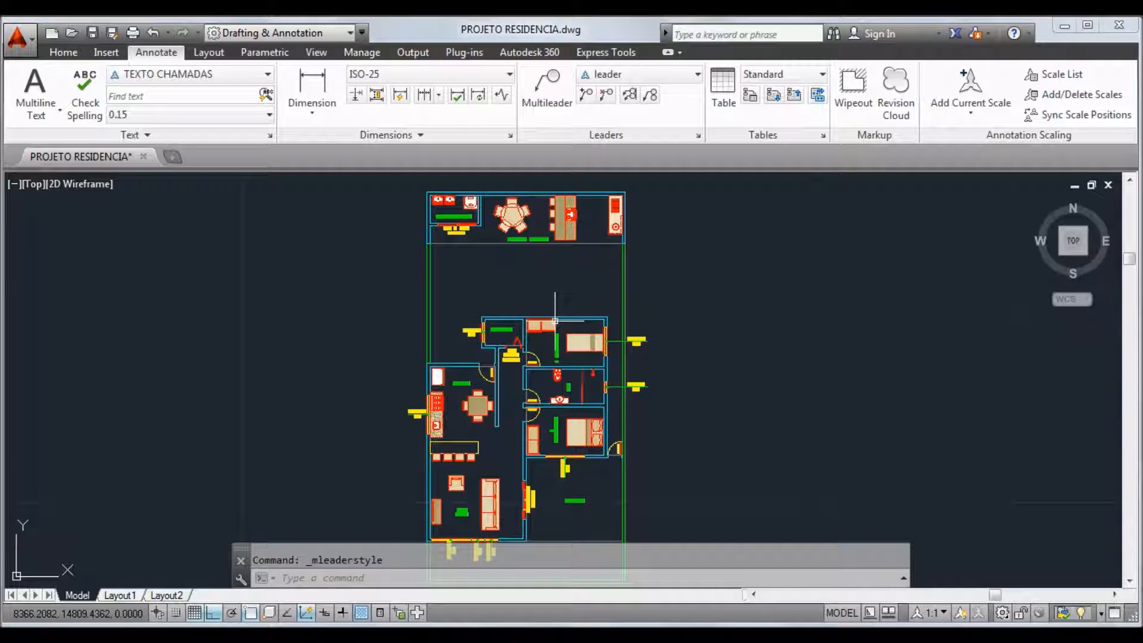
{"action": "scroll", "coordinate": [457, 467], "scroll_direction": "up", "scroll_amount": 6}
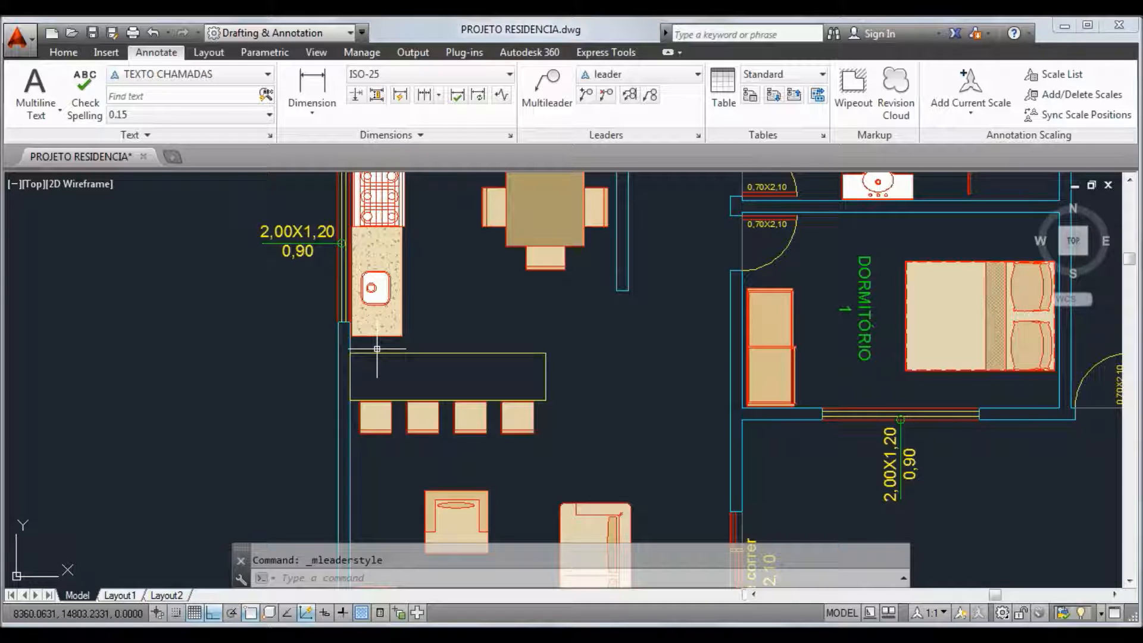
{"action": "scroll", "coordinate": [632, 406], "scroll_direction": "down", "scroll_amount": 5}
{"action": "middle_click_drag", "start_coordinate": [632, 408], "coordinate": [501, 415]}
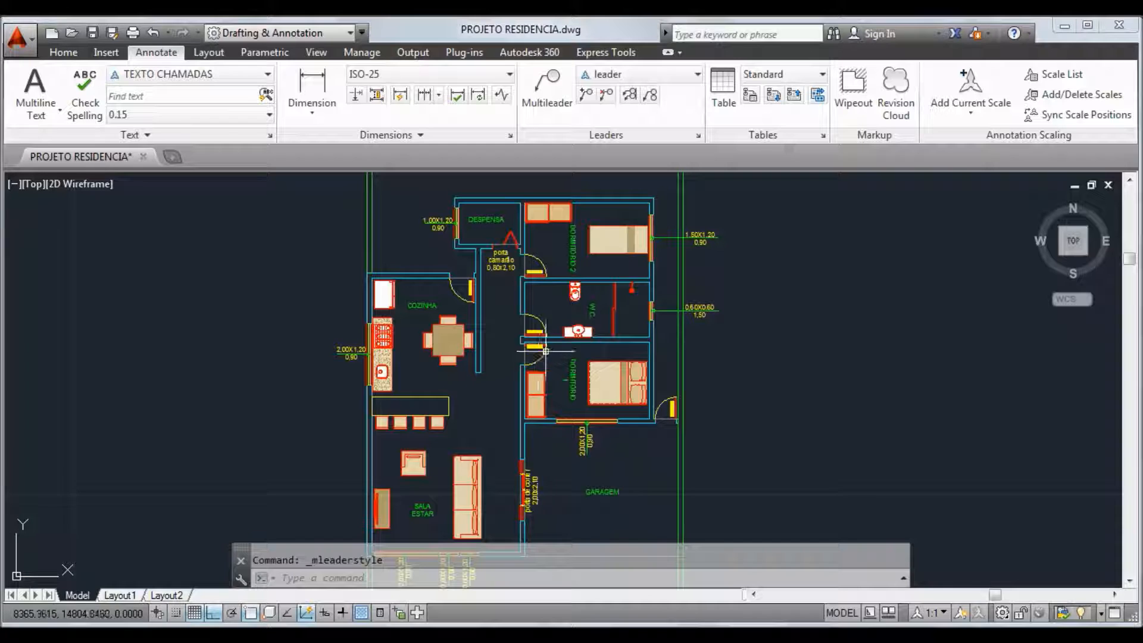
{"action": "scroll", "coordinate": [545, 350], "scroll_direction": "up", "scroll_amount": 5}
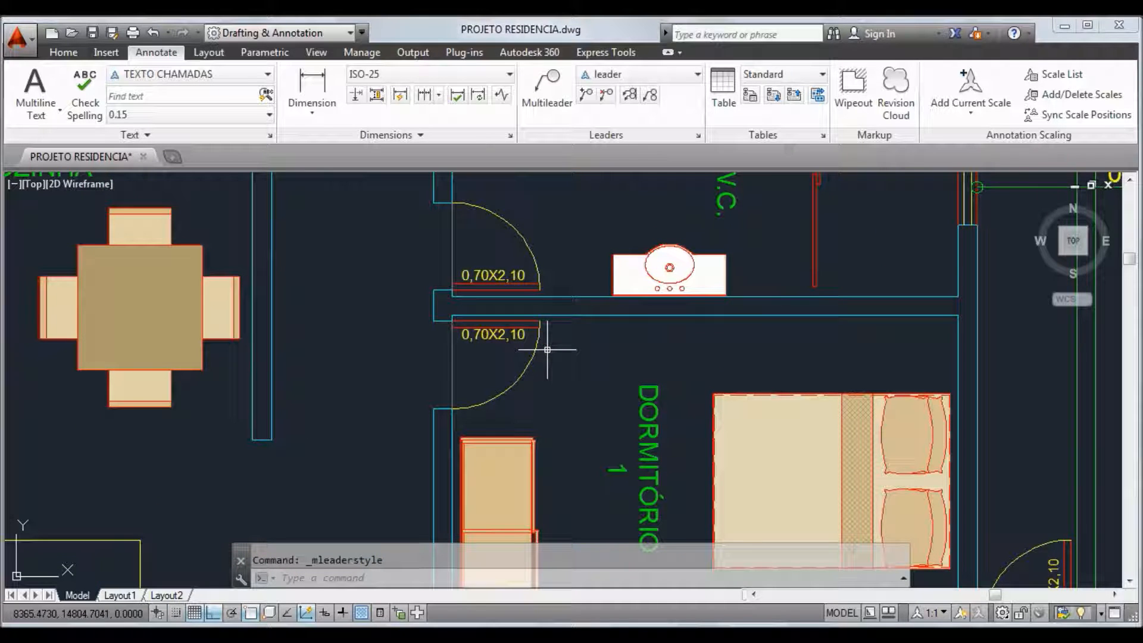